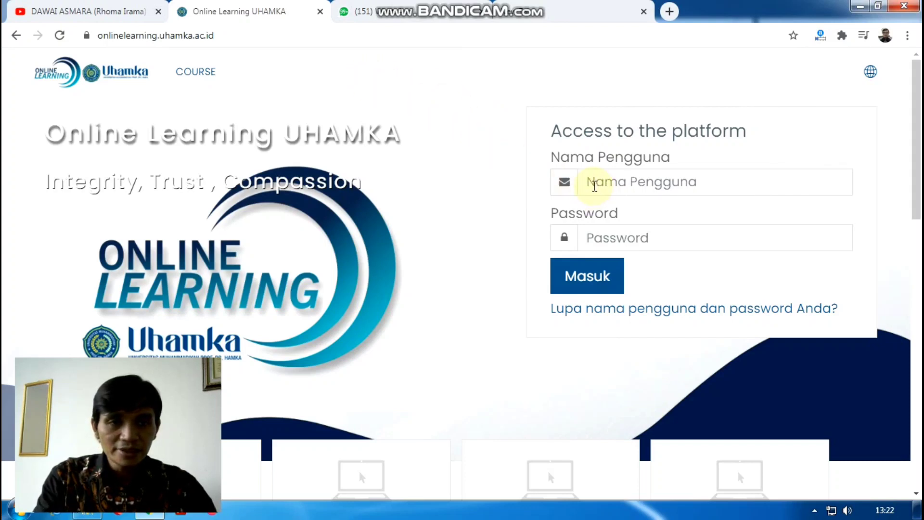
# Log in to the Online Learning UHAMKA platform with the saved username and the account password
pyautogui.click(595, 186)
pyautogui.click(655, 215)
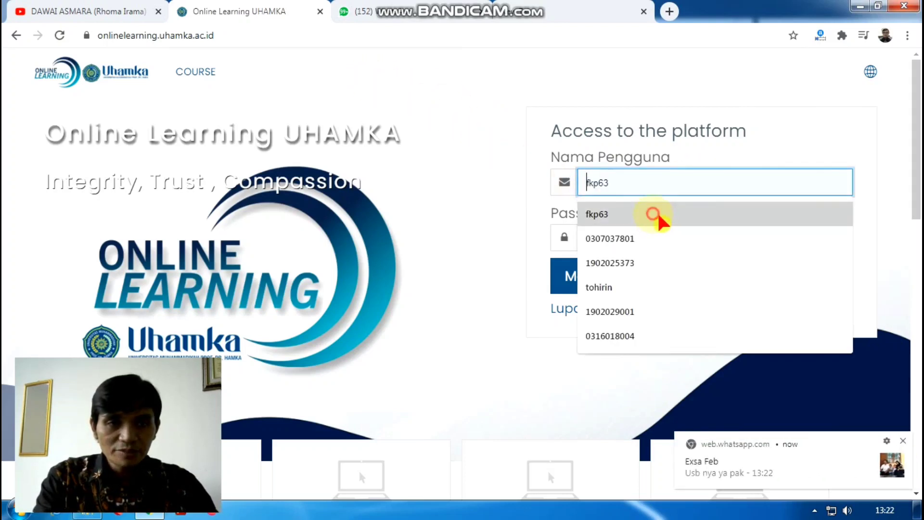
pyautogui.click(632, 239)
pyautogui.write('•')
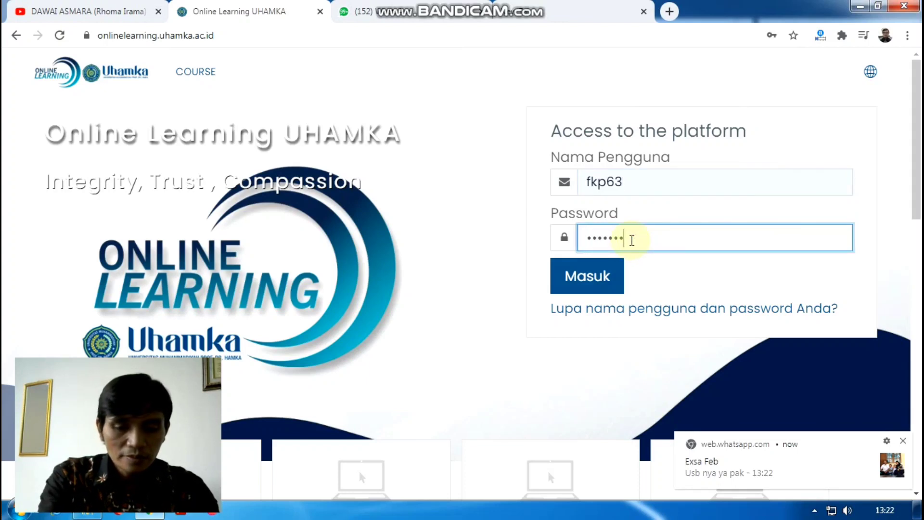
pyautogui.write('•')
pyautogui.press('Return')
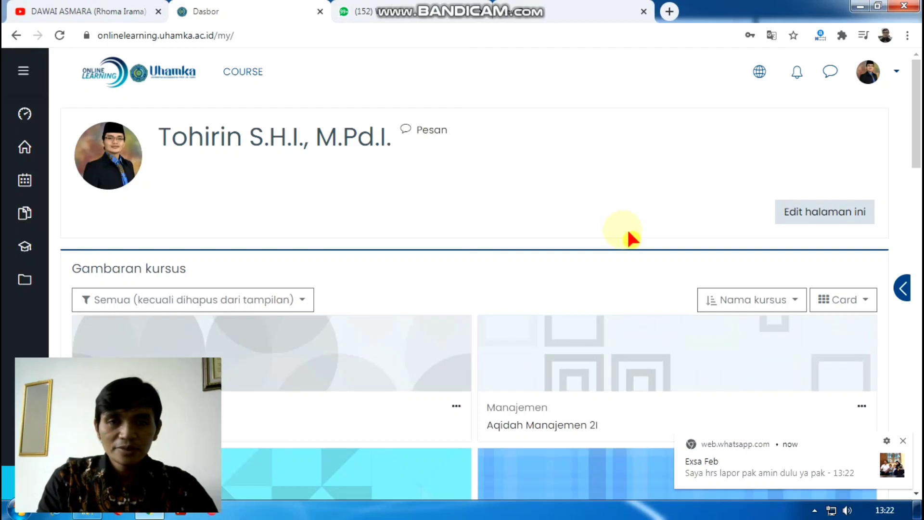
# Open the Aqidah Manajemen 2I course from the dashboard's course overview
pyautogui.scroll(-4, 626, 237)
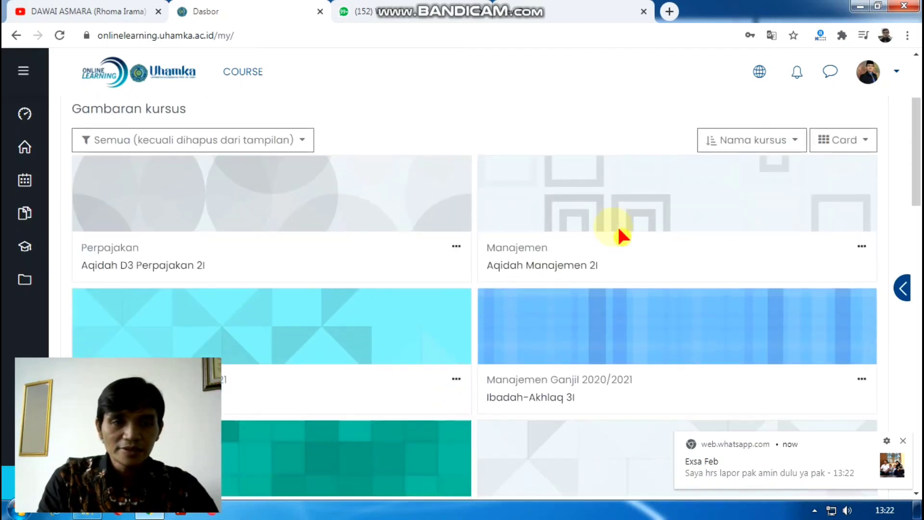
pyautogui.scroll(3, 620, 236)
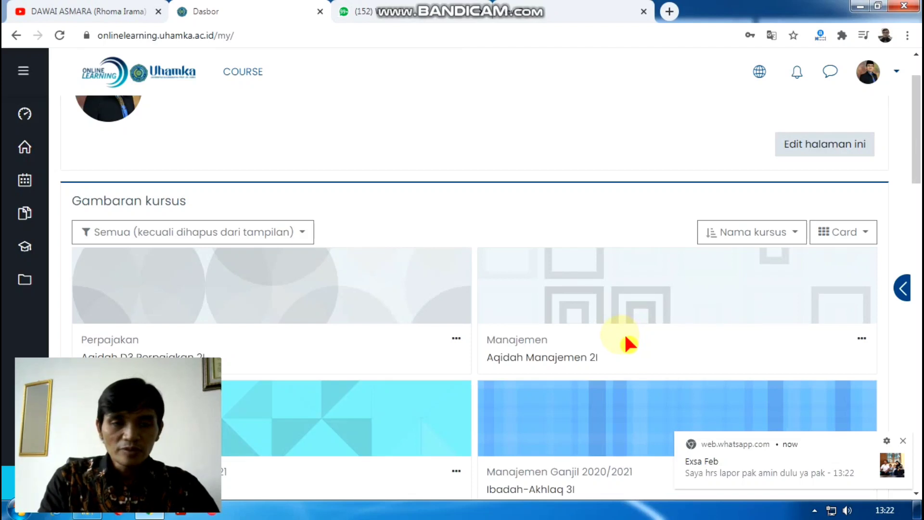
pyautogui.scroll(-2, 627, 343)
pyautogui.scroll(2, 621, 289)
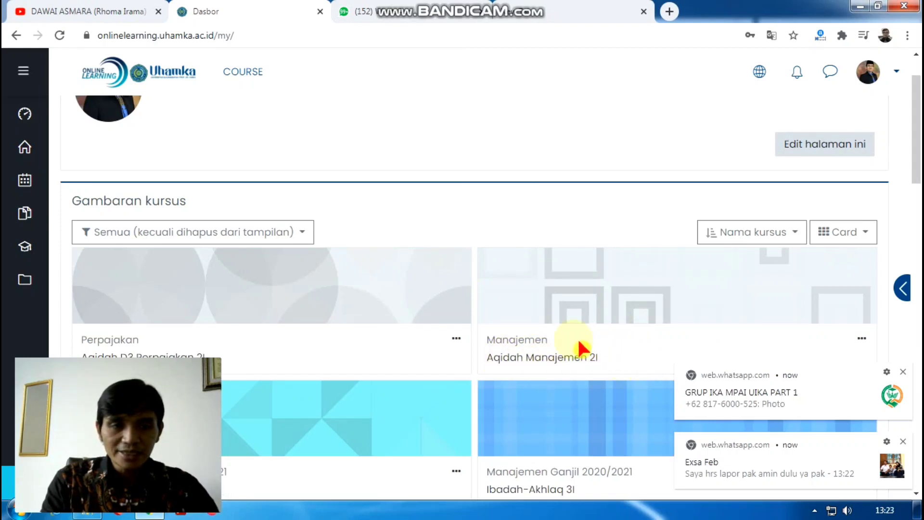
pyautogui.click(557, 359)
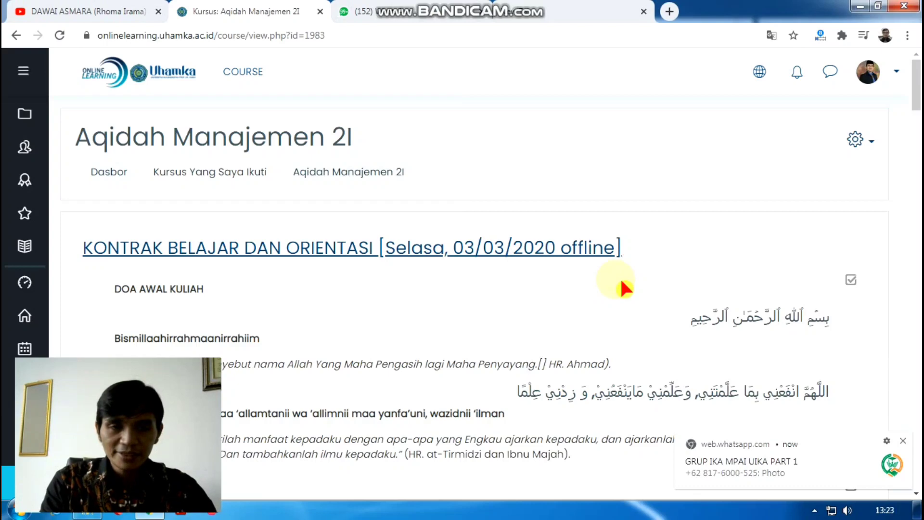
# Turn on editing mode (Hidupkan Mode Ubah) for the Aqidah Manajemen 2I course
pyautogui.scroll(-1, 623, 287)
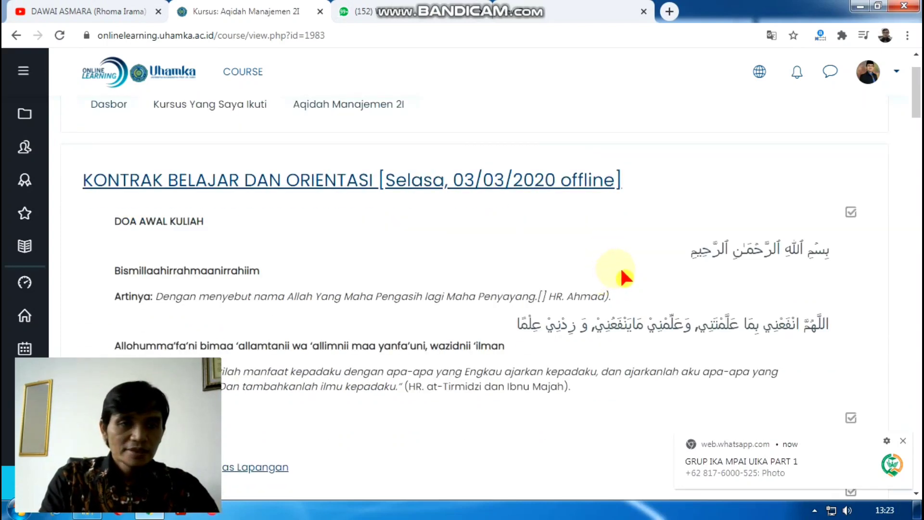
pyautogui.scroll(1, 624, 278)
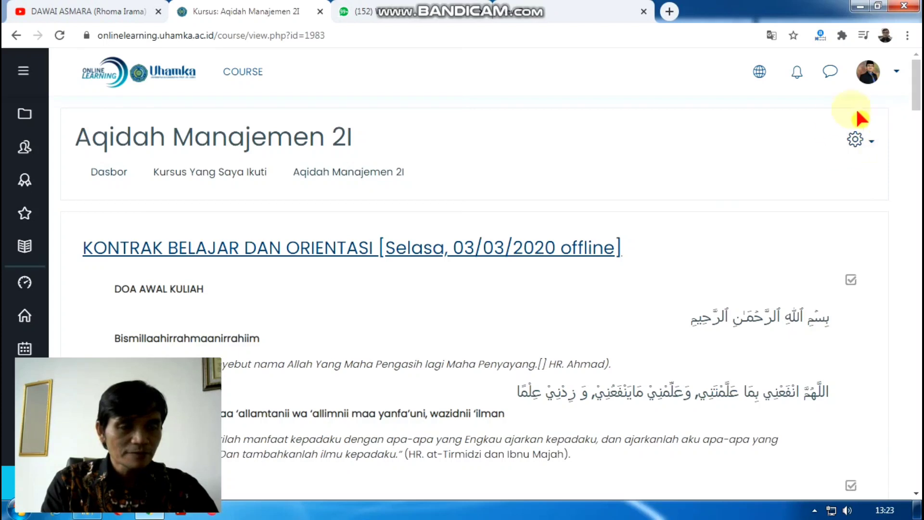
pyautogui.click(858, 140)
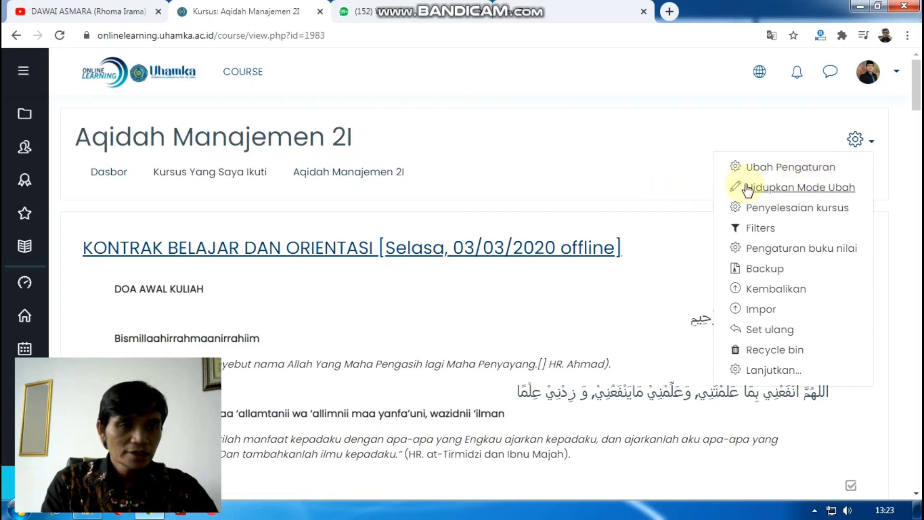
pyautogui.click(810, 191)
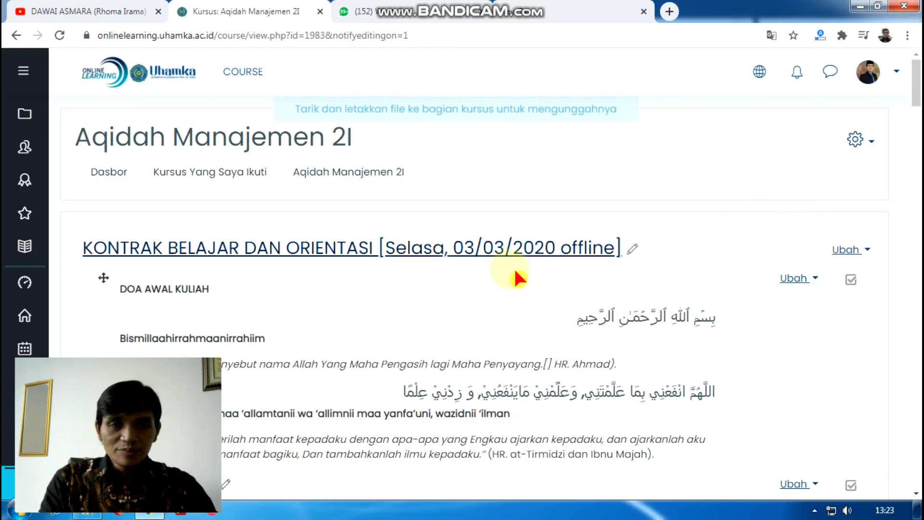
# Review the course's weekly sections and their materials, forums and attendance items, from KONTRAK BELAJAR DAN ORIENTASI to the last section
pyautogui.scroll(-3, 524, 284)
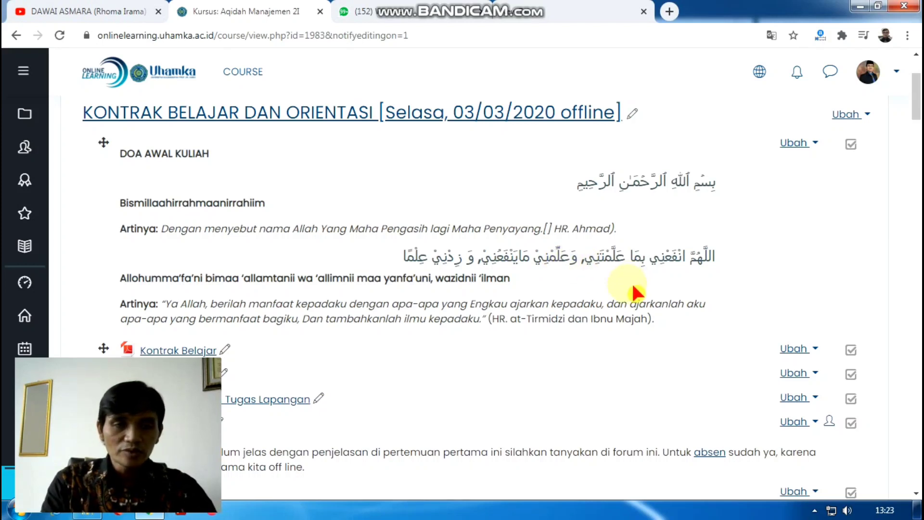
pyautogui.scroll(1, 639, 291)
pyautogui.scroll(-1, 640, 291)
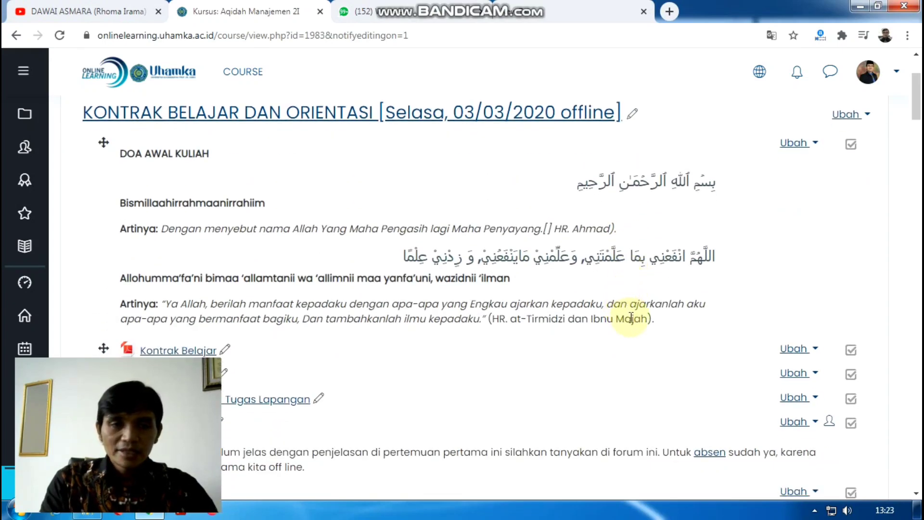
pyautogui.scroll(-1, 602, 345)
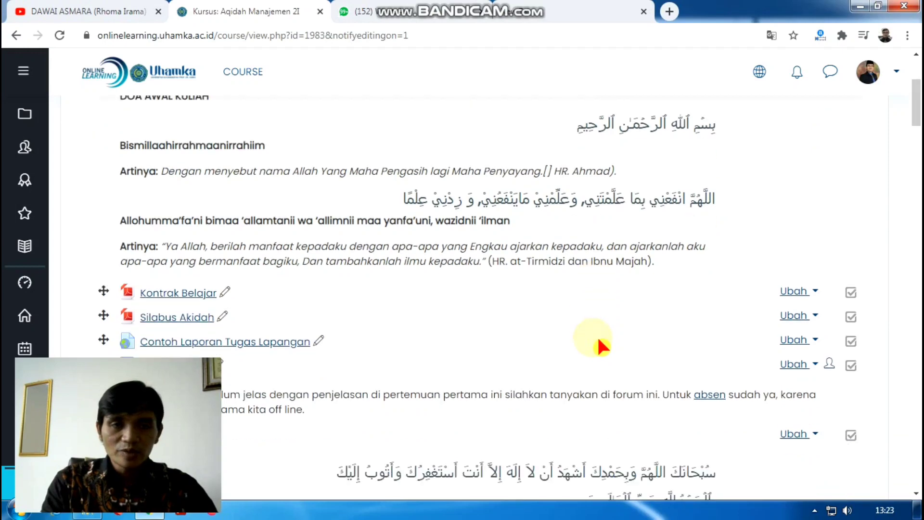
pyautogui.scroll(-2, 587, 324)
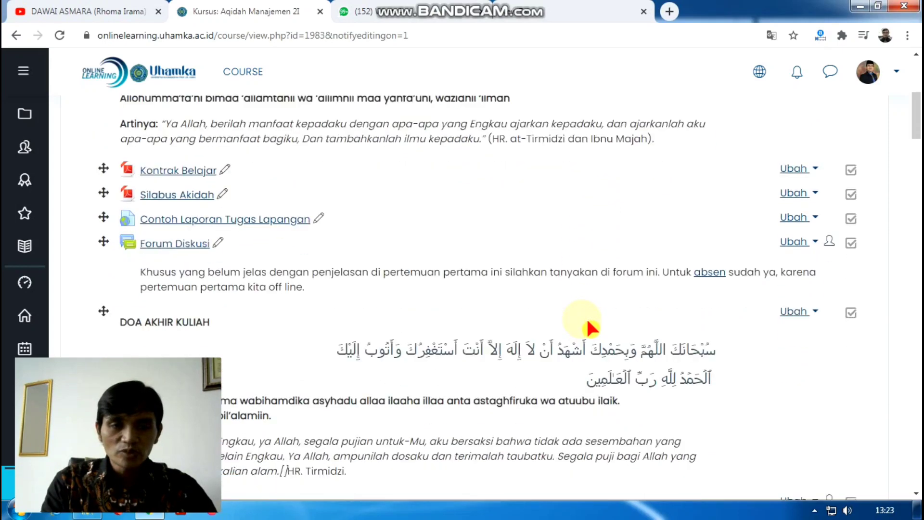
pyautogui.scroll(5, 580, 320)
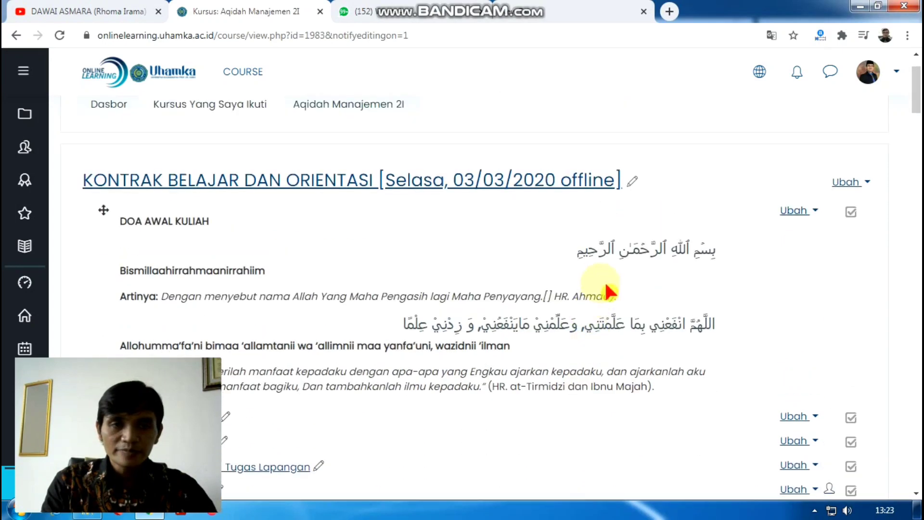
pyautogui.scroll(-10, 512, 199)
pyautogui.scroll(-2, 522, 215)
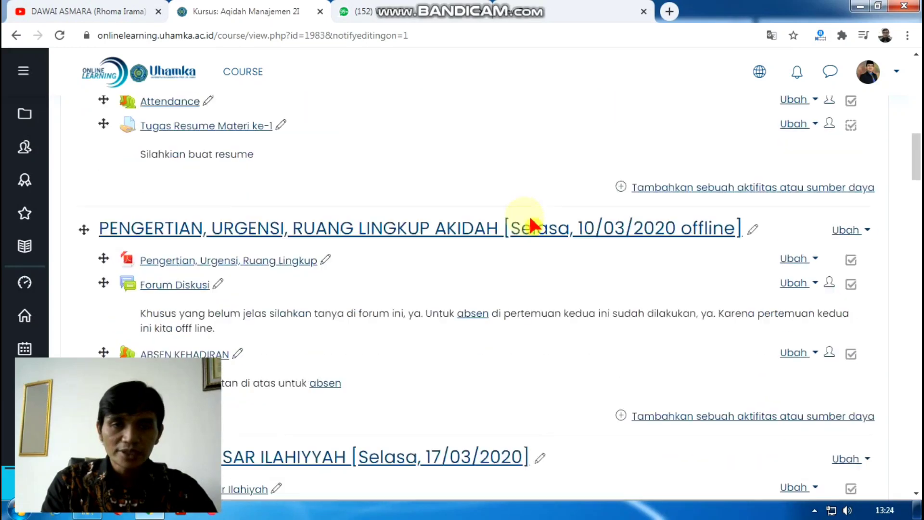
pyautogui.scroll(-1, 487, 226)
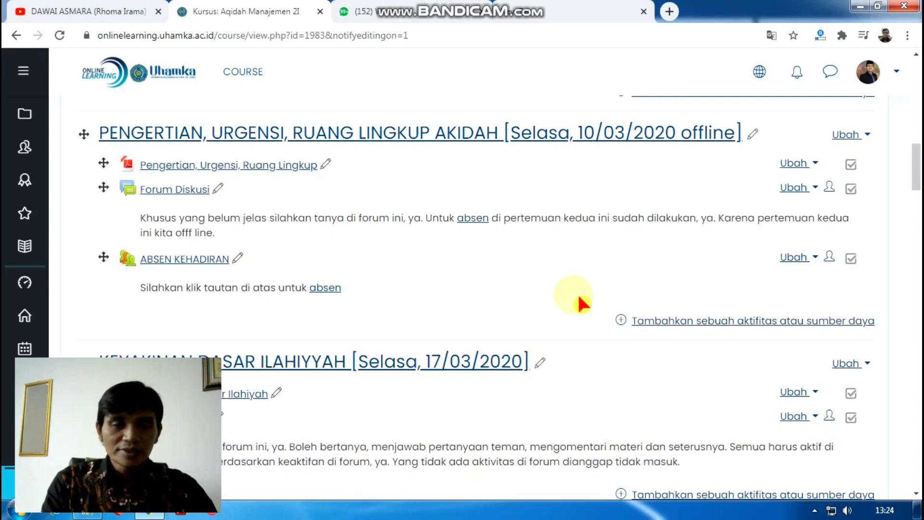
pyautogui.scroll(-3, 582, 303)
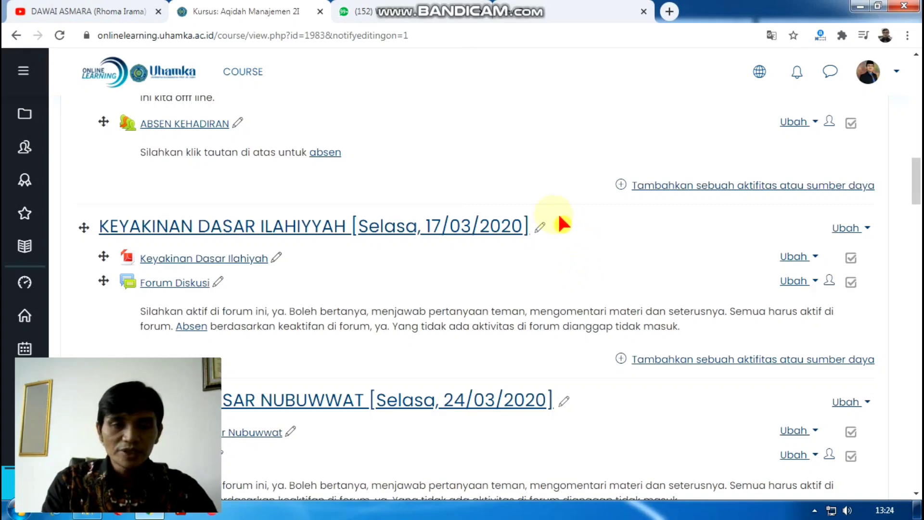
pyautogui.scroll(3, 506, 169)
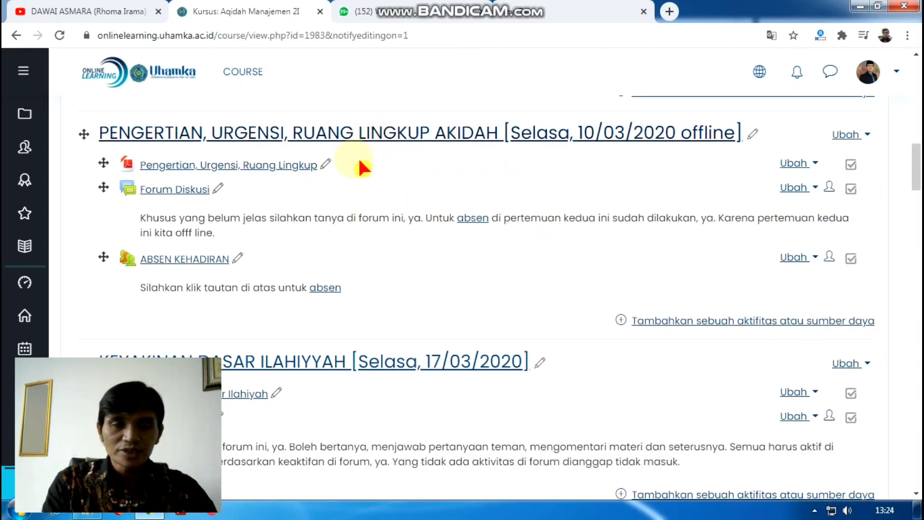
pyautogui.scroll(-6, 464, 206)
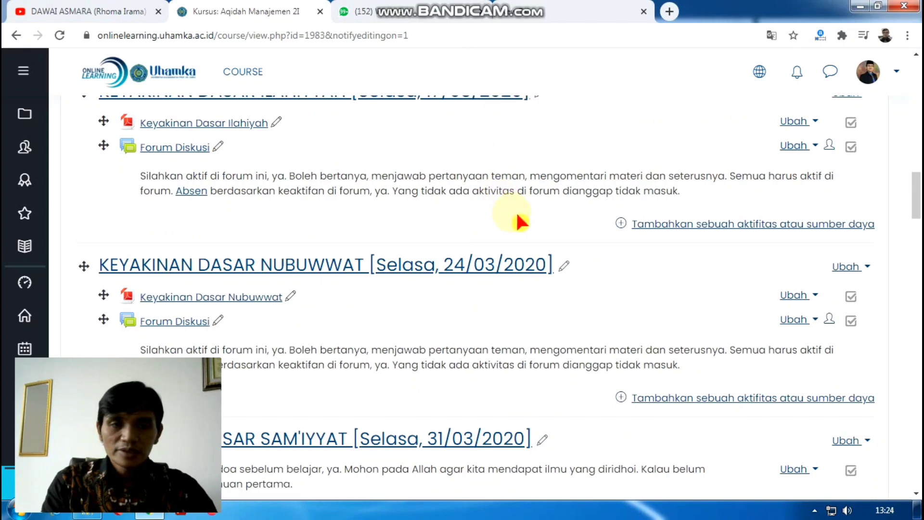
pyautogui.scroll(-2, 529, 236)
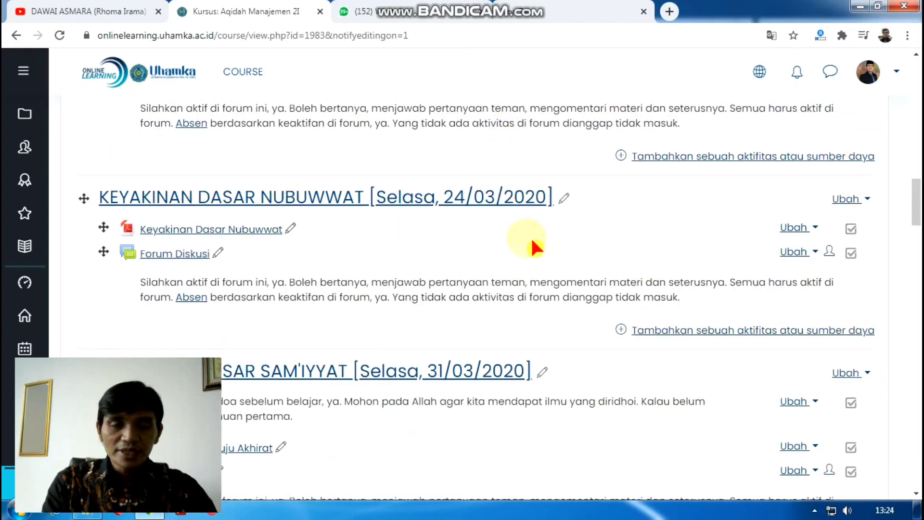
pyautogui.scroll(-3, 529, 248)
pyautogui.scroll(-6, 534, 255)
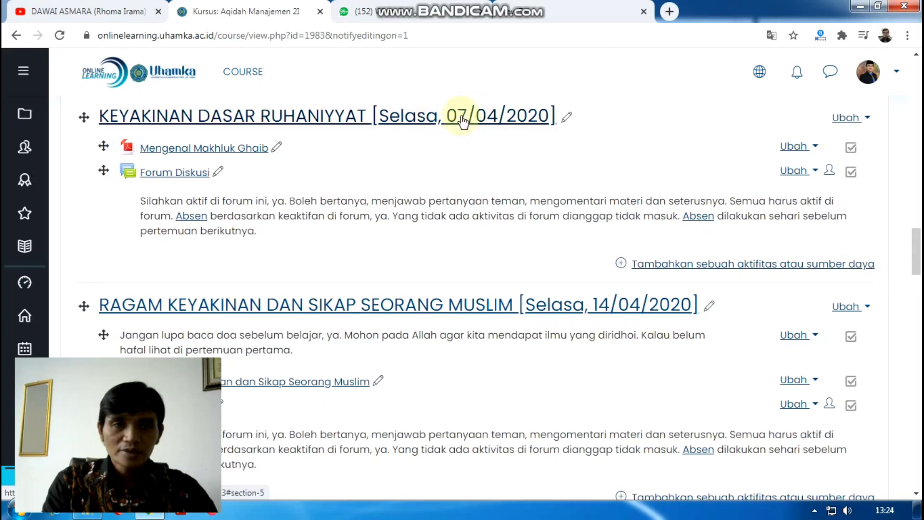
pyautogui.scroll(-1, 590, 296)
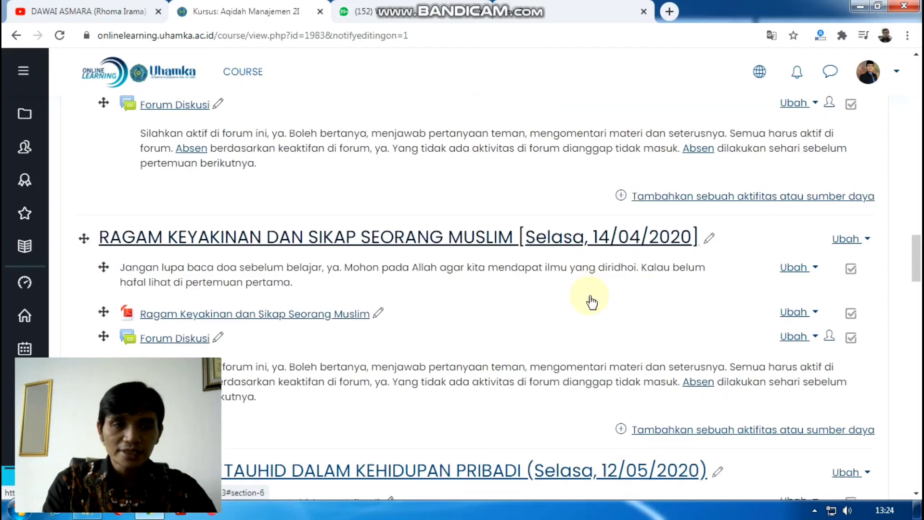
pyautogui.scroll(-4, 575, 236)
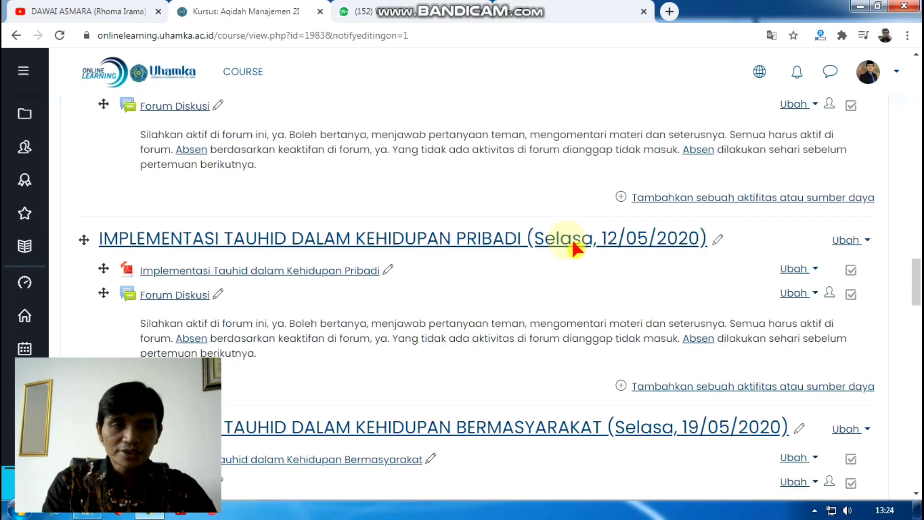
pyautogui.scroll(-20, 575, 248)
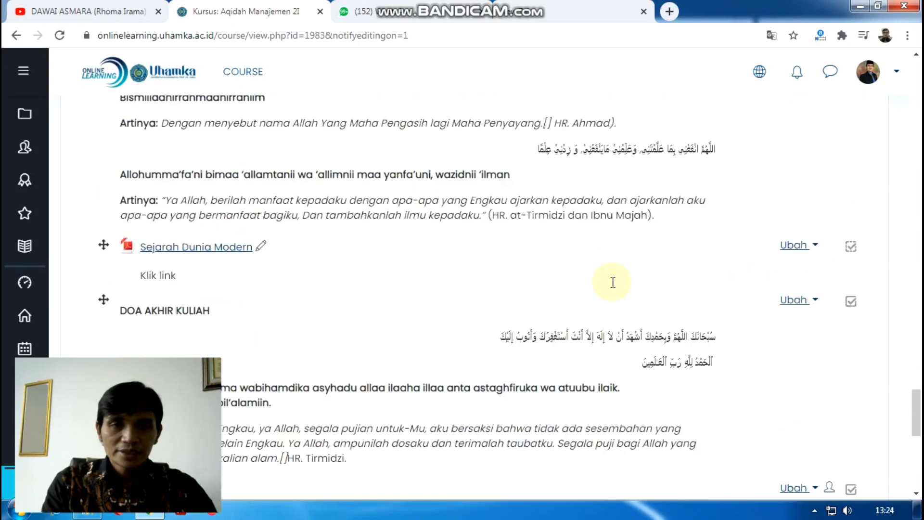
pyautogui.scroll(-10, 613, 283)
# Add 1 new week section after the last section of the course
pyautogui.scroll(1, 630, 289)
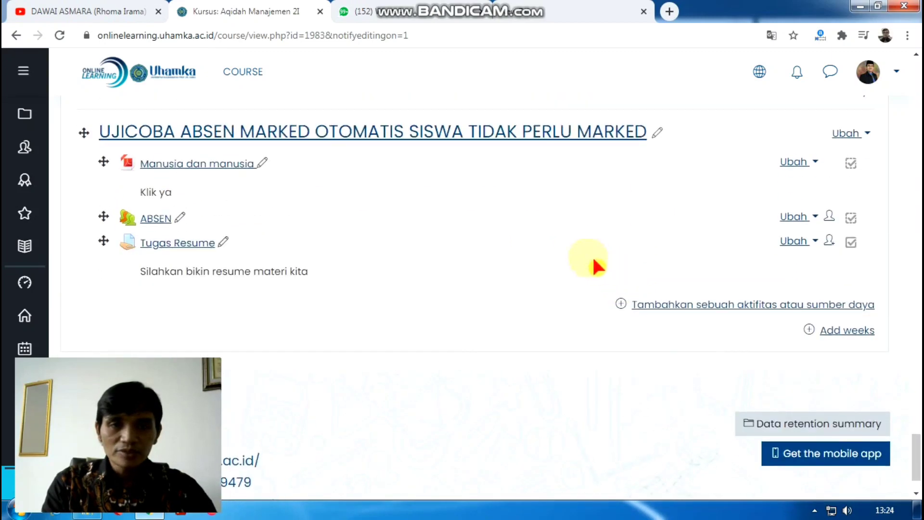
pyautogui.scroll(1, 539, 216)
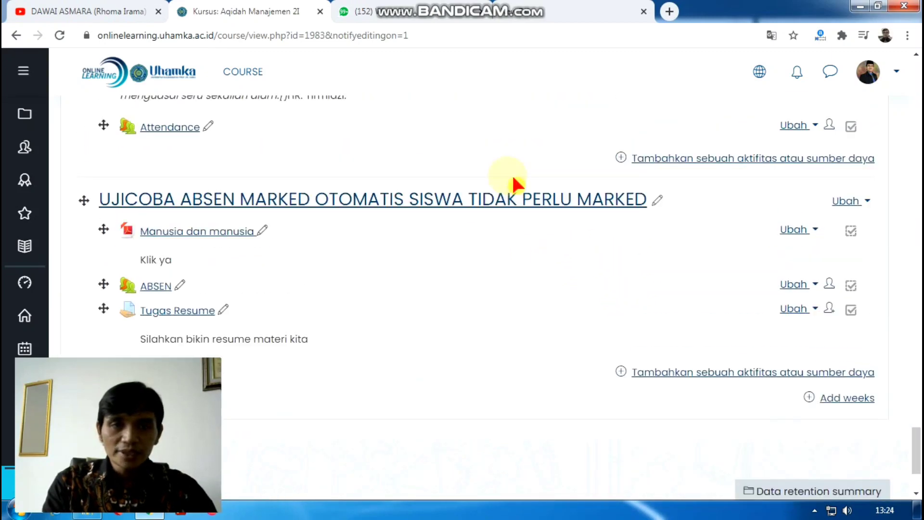
pyautogui.click(823, 403)
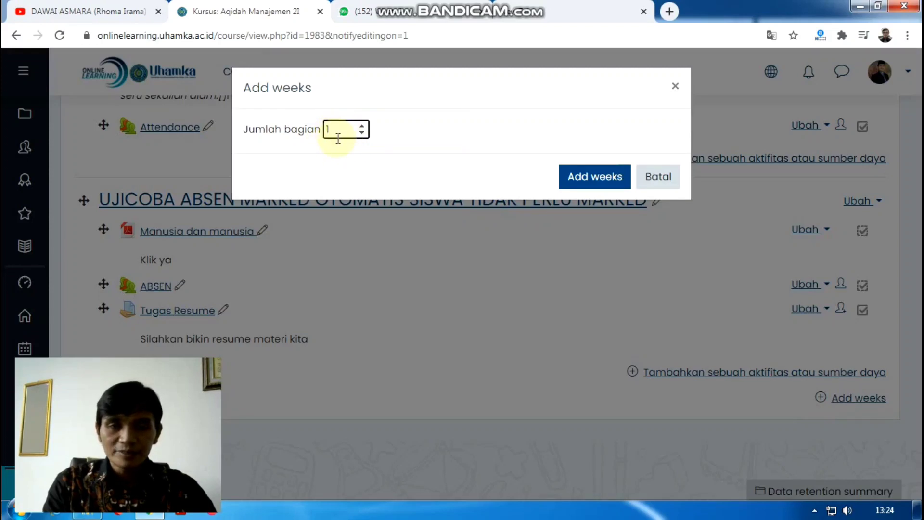
pyautogui.click(575, 178)
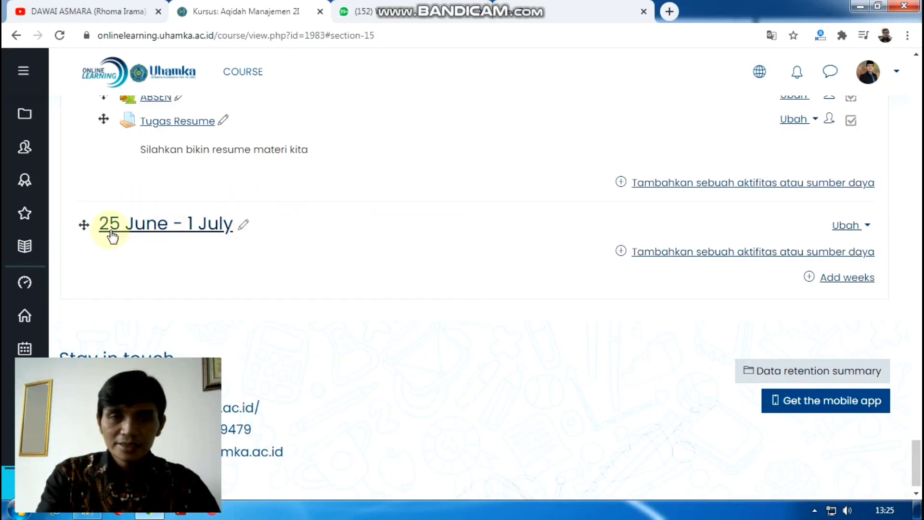
# Rename the new week section at the end of the course to TUGAS
pyautogui.click(244, 226)
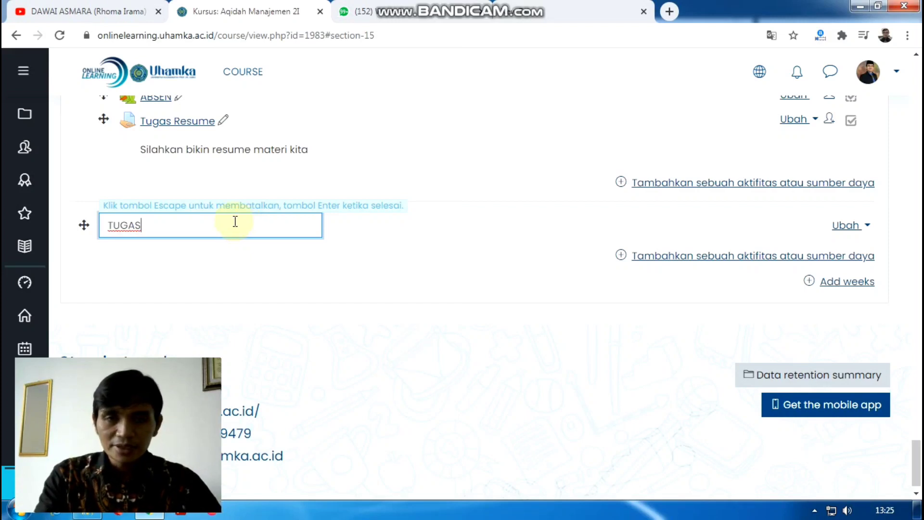
pyautogui.moveTo(234, 221); pyautogui.dragTo(86, 242)
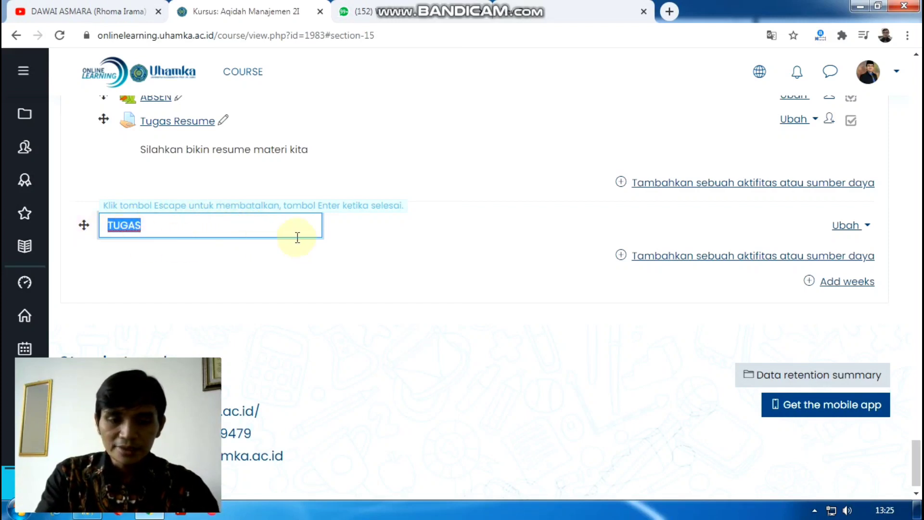
pyautogui.press('Return')
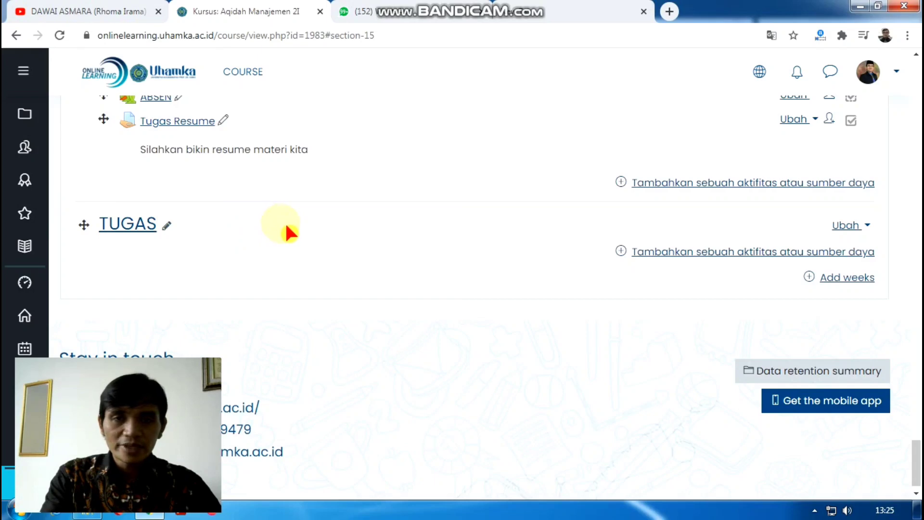
pyautogui.scroll(3, 295, 236)
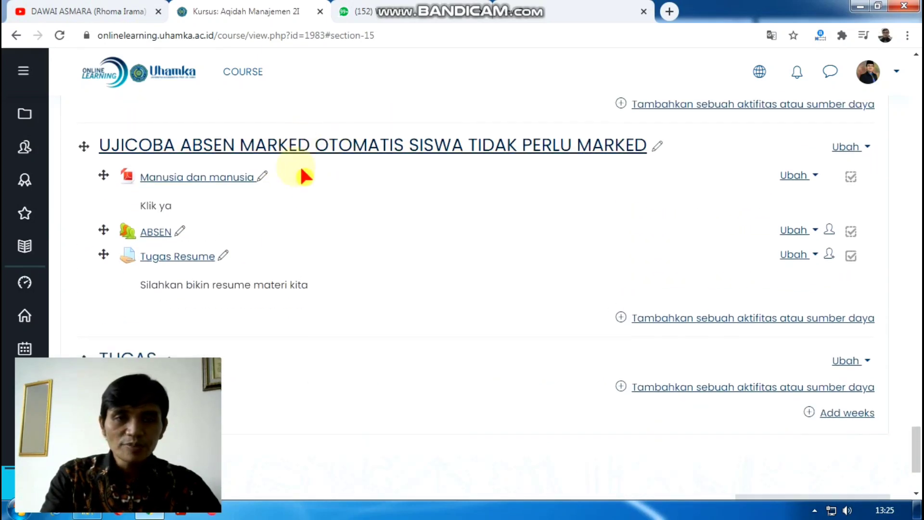
pyautogui.scroll(-3, 388, 190)
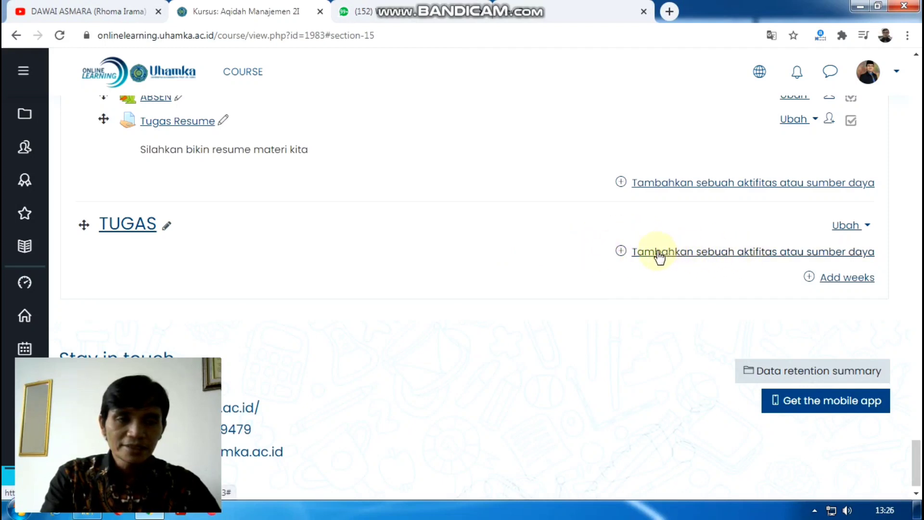
# Add a new Assignment activity to the TUGAS section at the end of the course
pyautogui.click(657, 252)
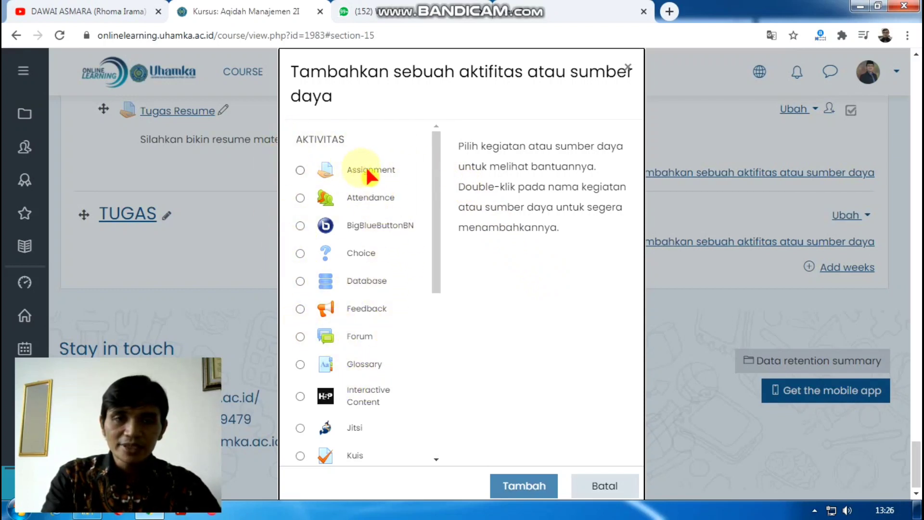
pyautogui.click(299, 170)
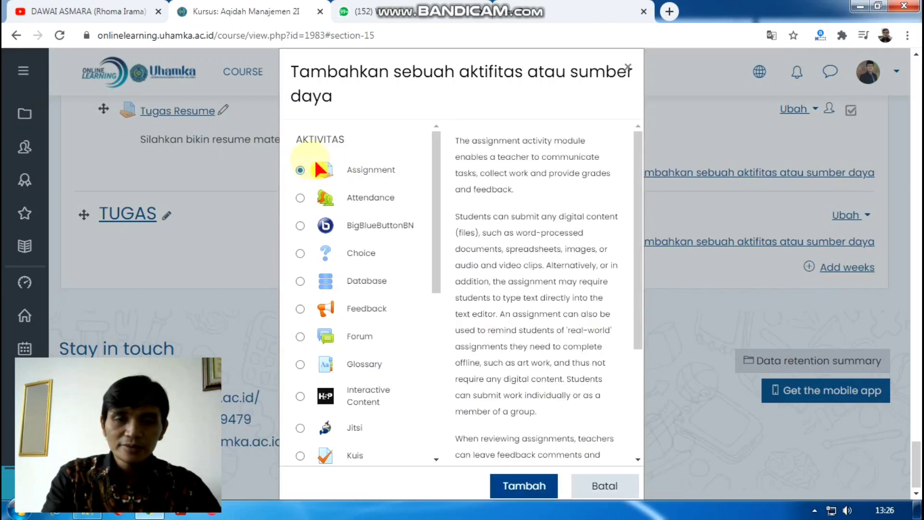
pyautogui.click(514, 485)
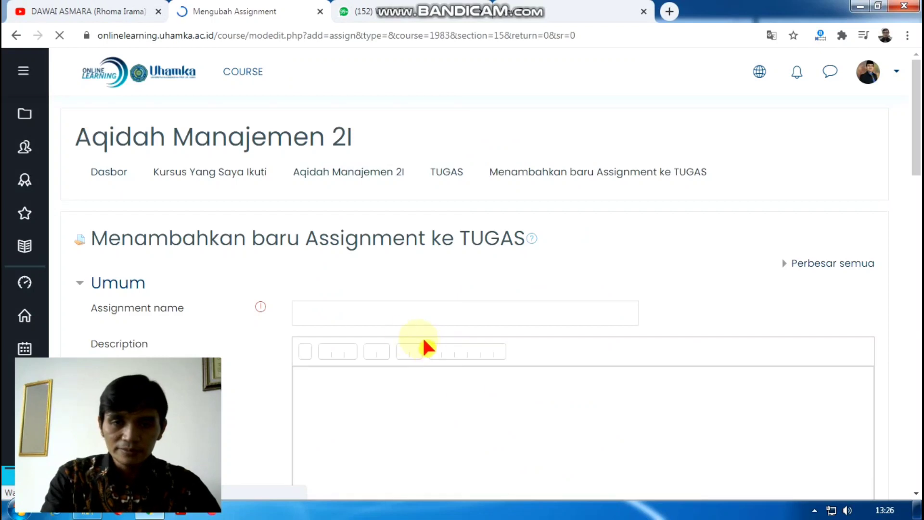
# Name the new assignment "Tugas Resume Materi"
pyautogui.scroll(-3, 410, 334)
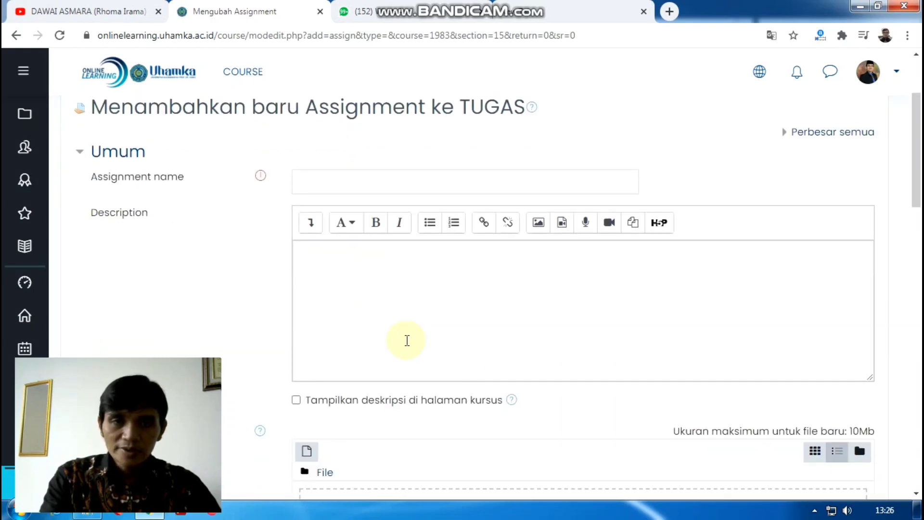
pyautogui.scroll(1, 407, 341)
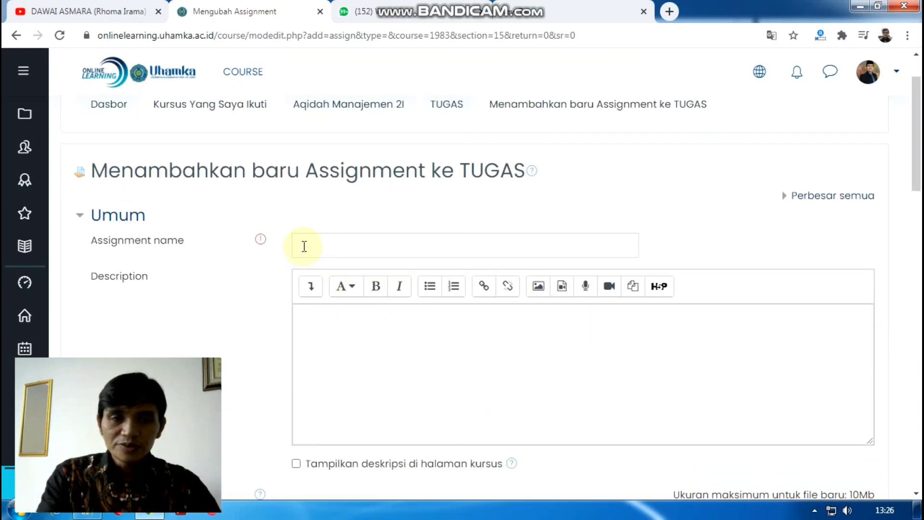
pyautogui.click(304, 245)
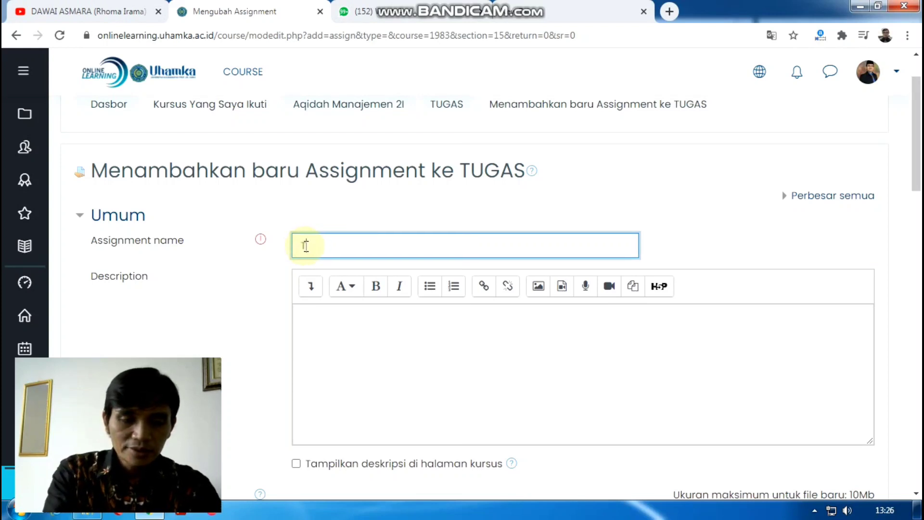
pyautogui.write('Tugas Resume Materi')
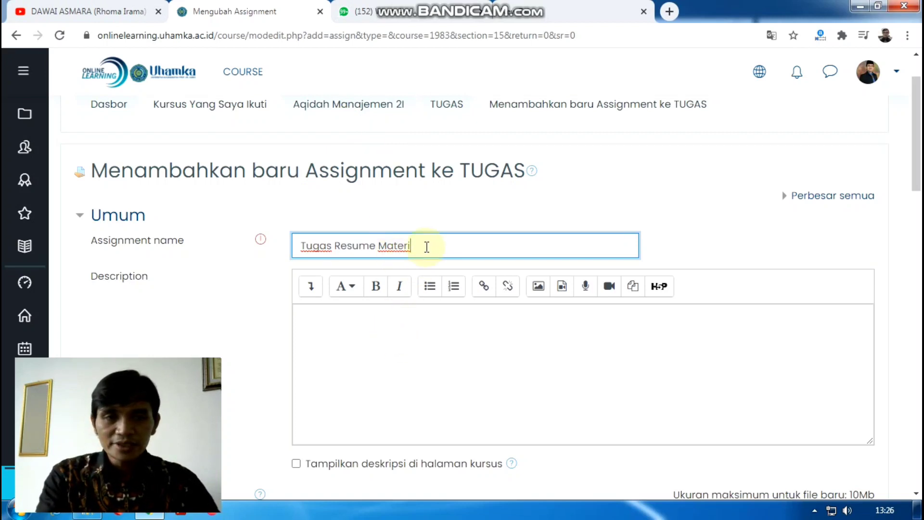
pyautogui.moveTo(425, 246); pyautogui.dragTo(298, 248)
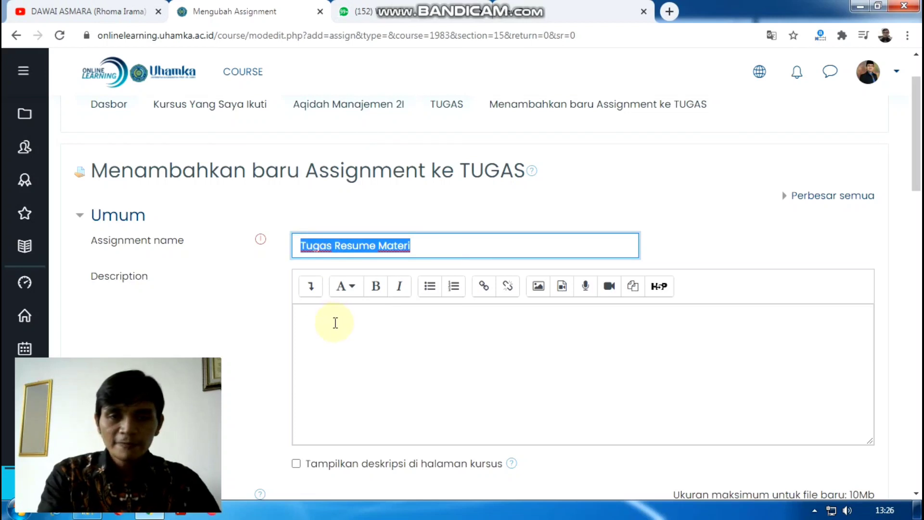
# Write the assignment description "Silahkan membuat tugas dan kirim melalui tautan di atas, format tugas PDF"
pyautogui.click(333, 324)
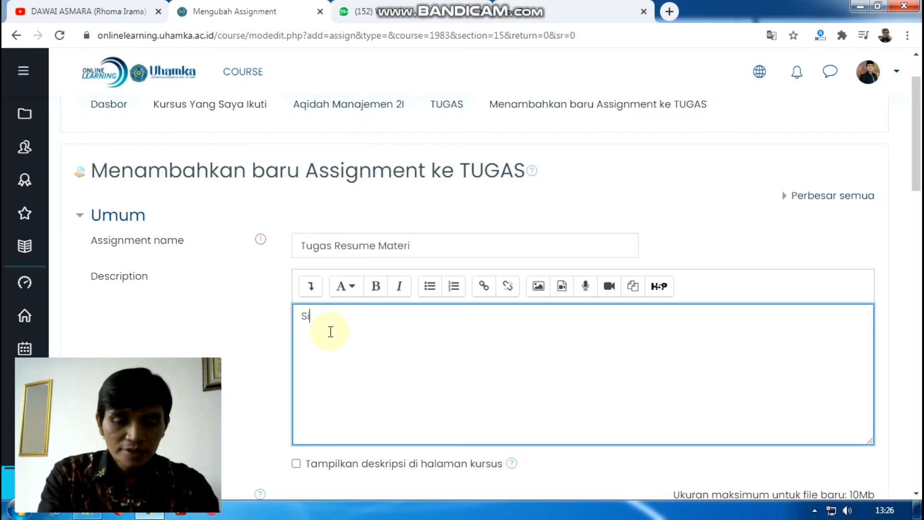
pyautogui.write('Silahkan ')
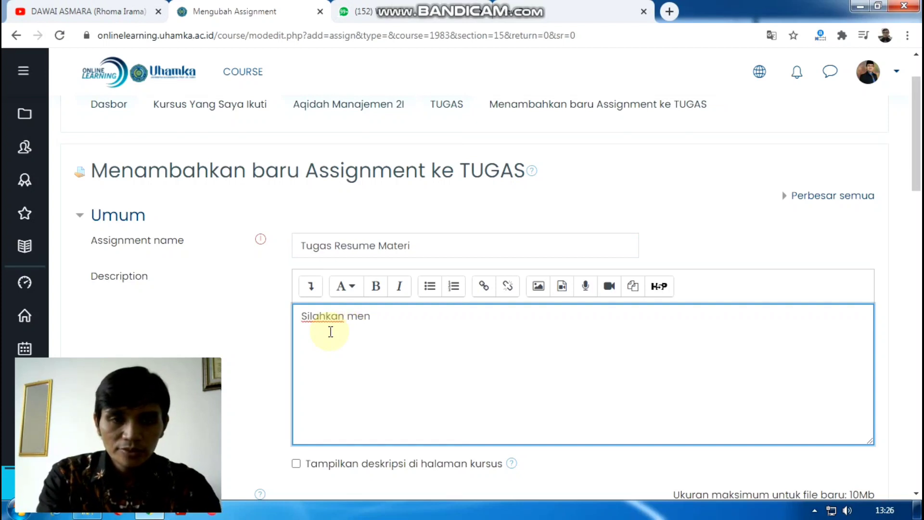
pyautogui.write('membuat ')
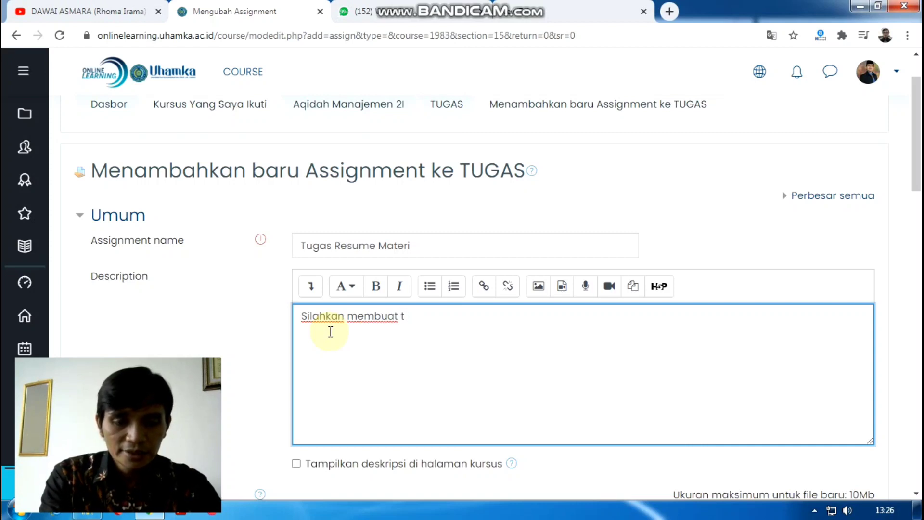
pyautogui.write('tugas dan kirim mela')
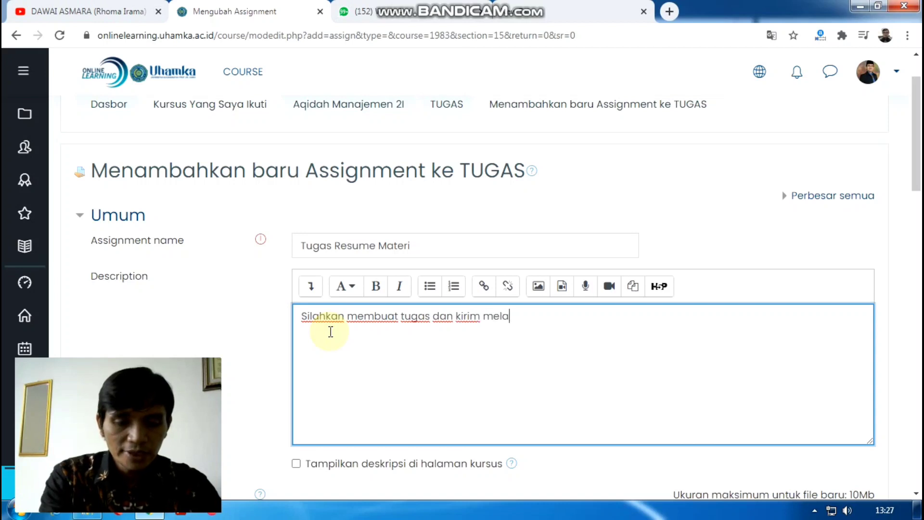
pyautogui.write('lui ')
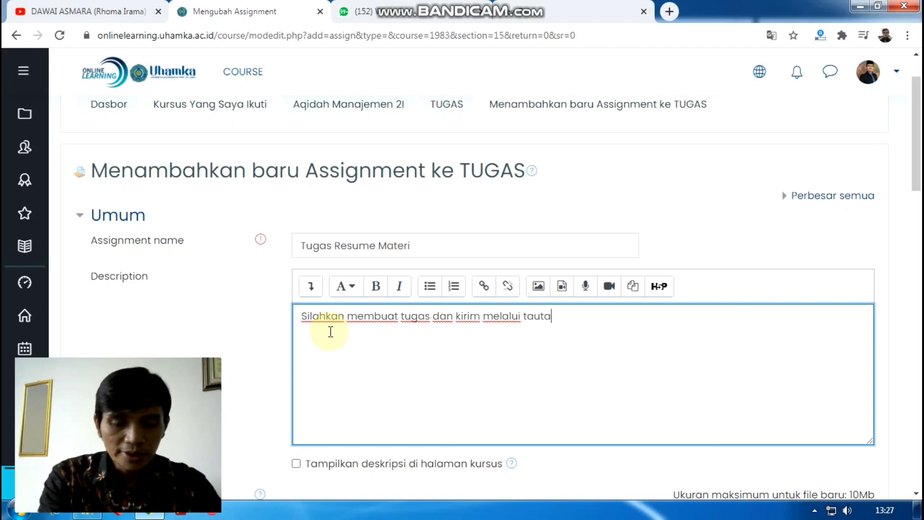
pyautogui.write('tautan di atas, format')
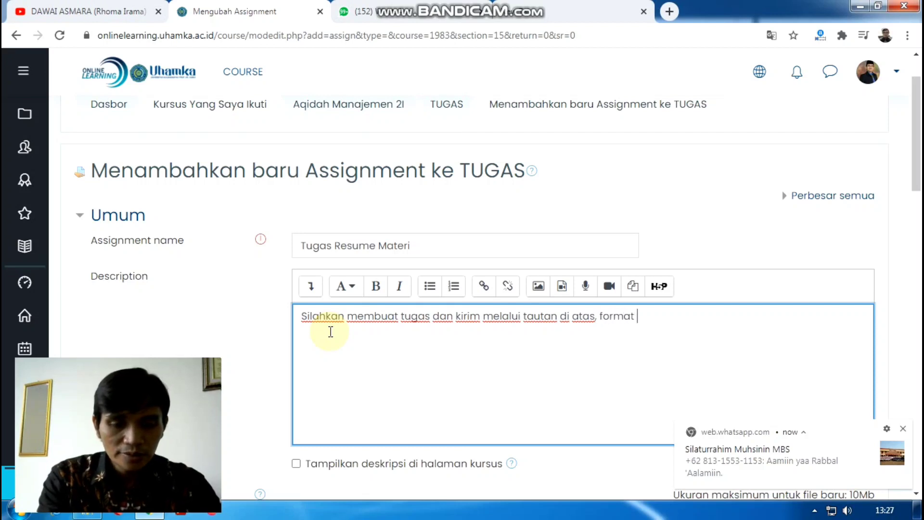
pyautogui.write('gas PDF')
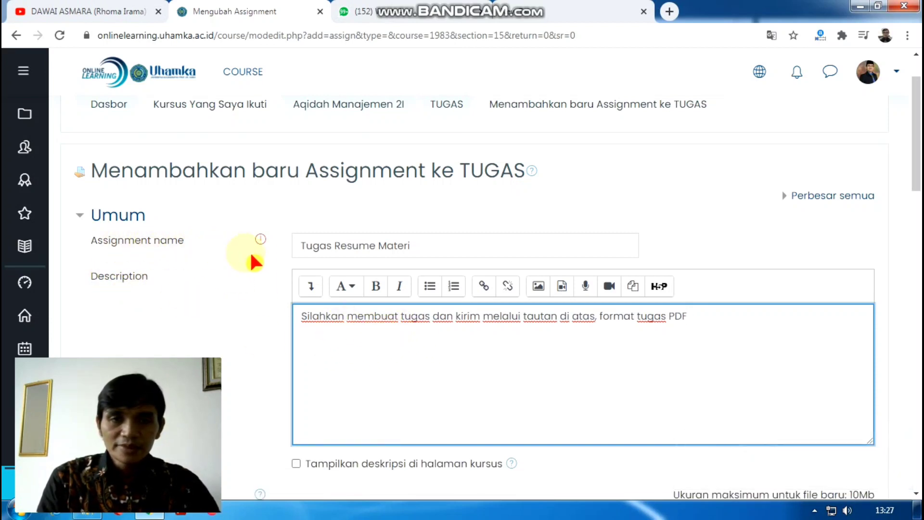
pyautogui.moveTo(420, 246); pyautogui.dragTo(298, 243)
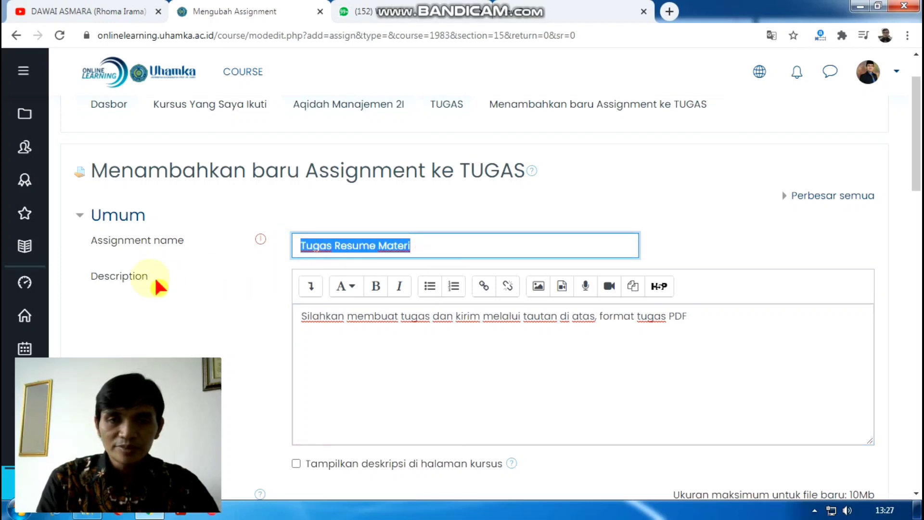
pyautogui.moveTo(295, 322); pyautogui.dragTo(695, 324)
pyautogui.click(534, 372)
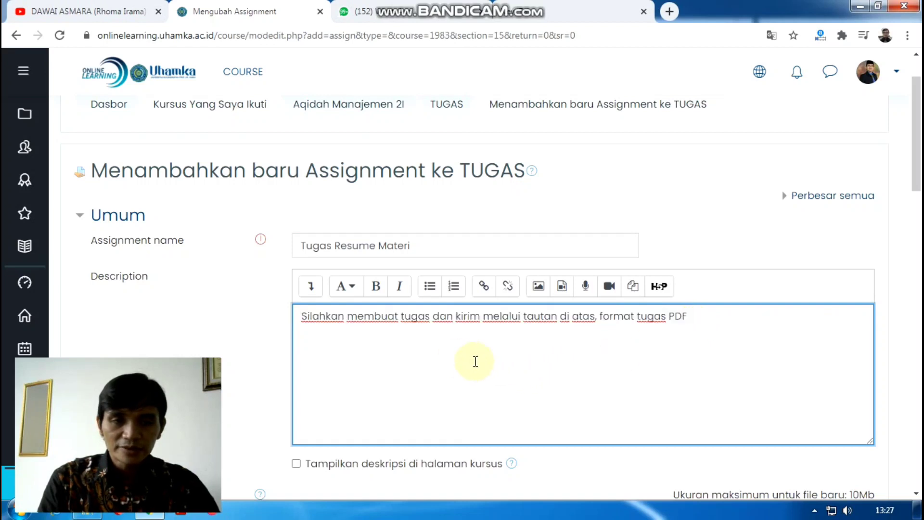
# Enable showing the assignment description on the course page (Tampilkan deskripsi di halaman kursus)
pyautogui.scroll(-3, 464, 357)
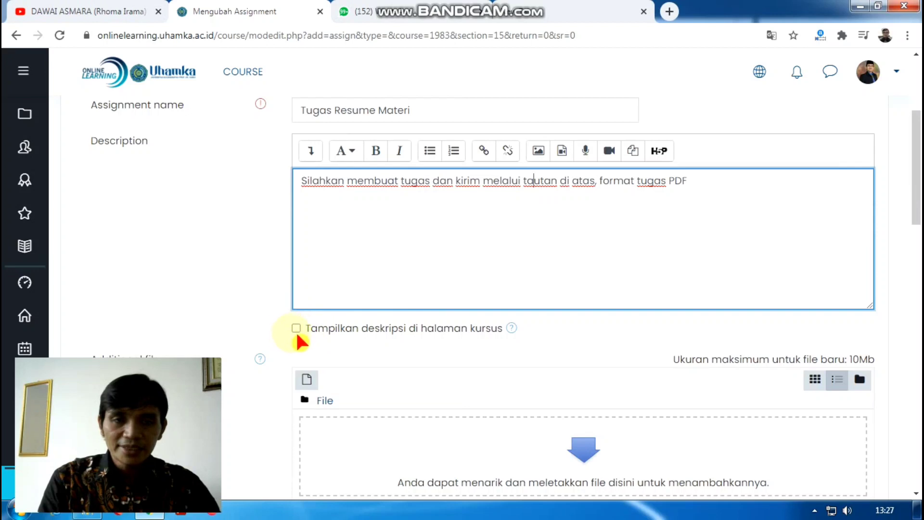
pyautogui.click(296, 328)
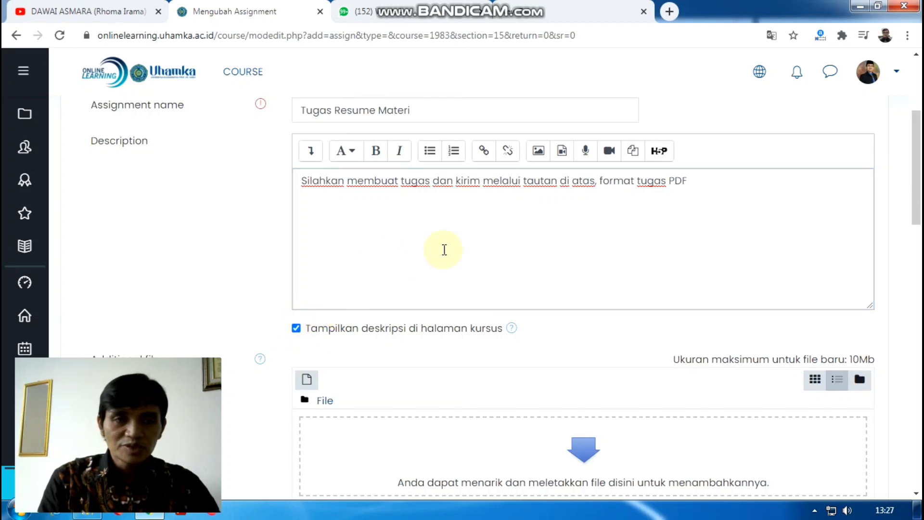
pyautogui.scroll(2, 444, 249)
pyautogui.moveTo(301, 251); pyautogui.dragTo(699, 264)
pyautogui.click(542, 294)
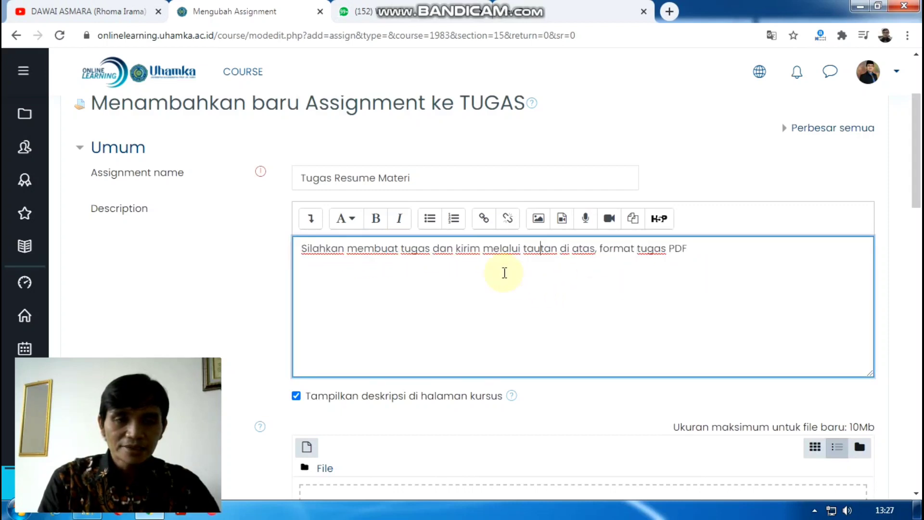
# Set the hour from which submissions are allowed (Izinkan kiriman dari) on 26 October 2020 to 07
pyautogui.scroll(-3, 506, 274)
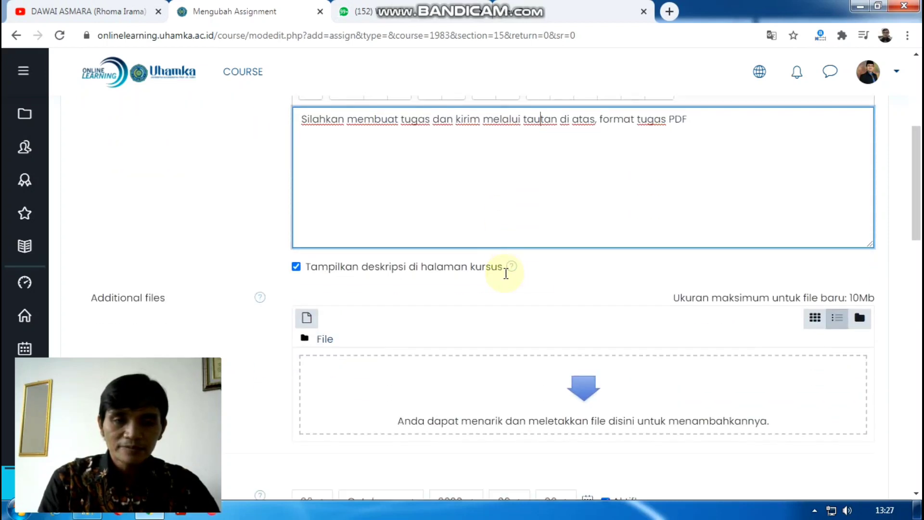
pyautogui.scroll(-1, 516, 303)
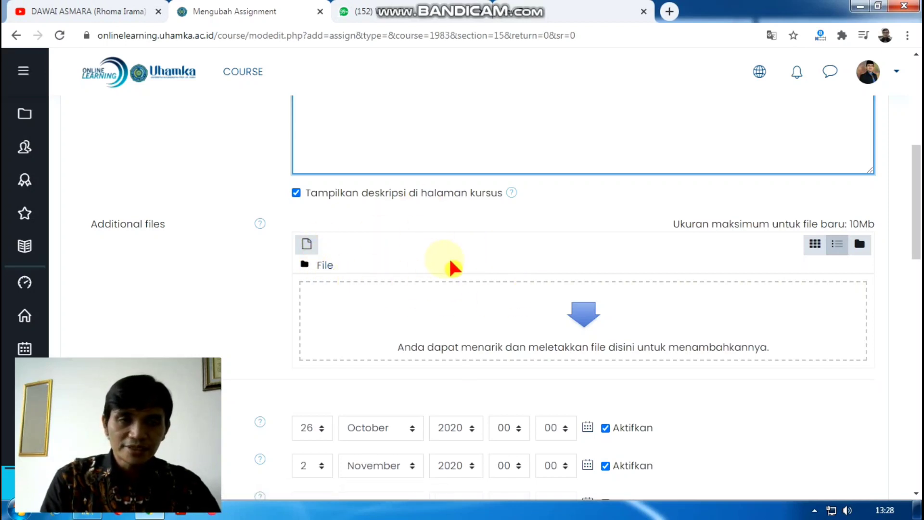
pyautogui.scroll(3, 458, 255)
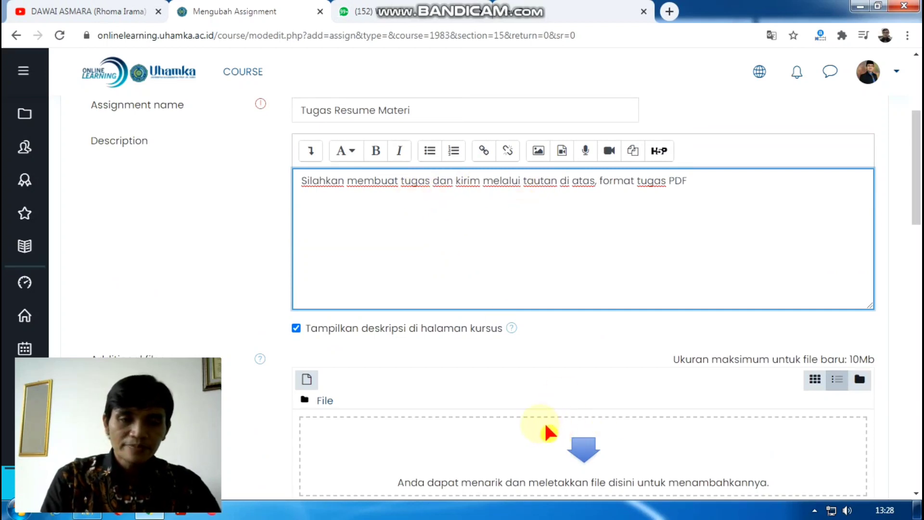
pyautogui.scroll(-1, 552, 433)
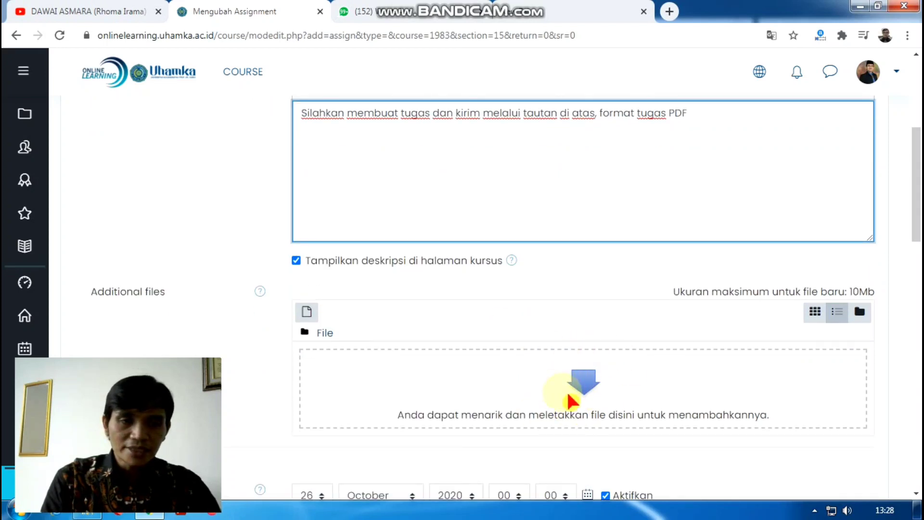
pyautogui.scroll(-2, 542, 345)
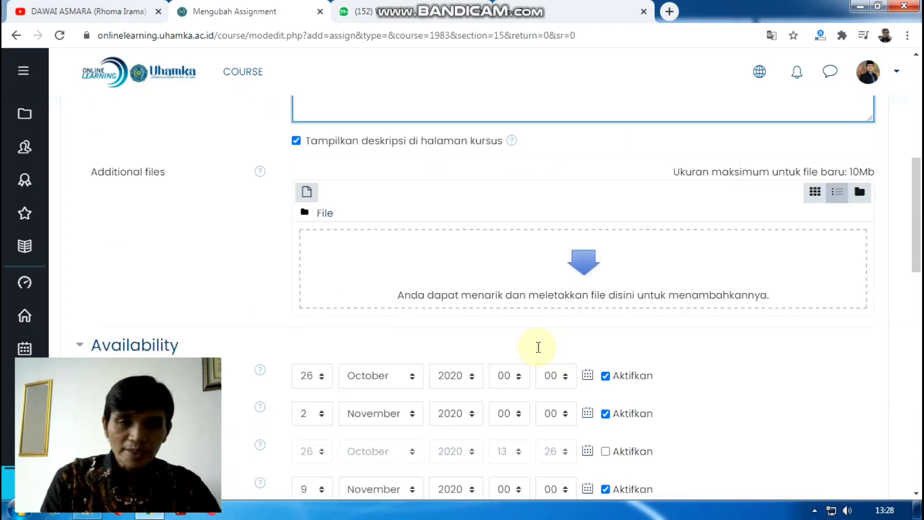
pyautogui.scroll(-3, 544, 340)
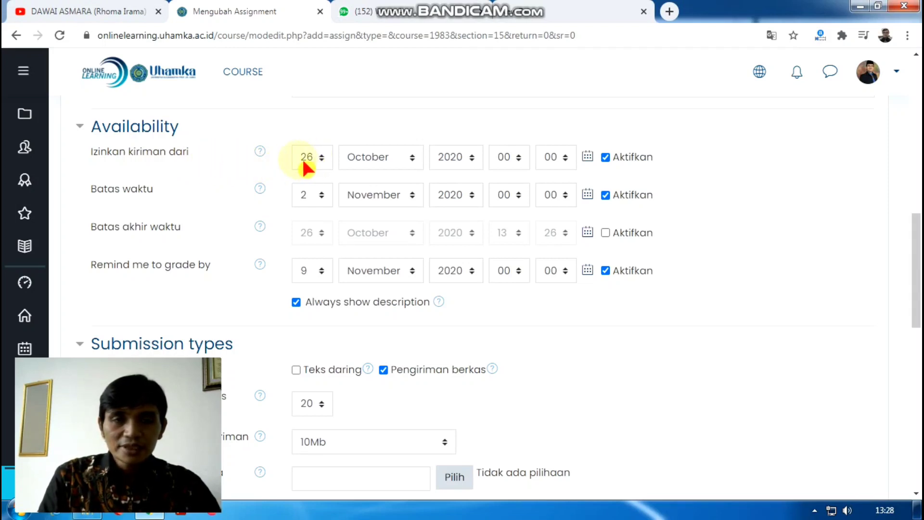
pyautogui.click(513, 157)
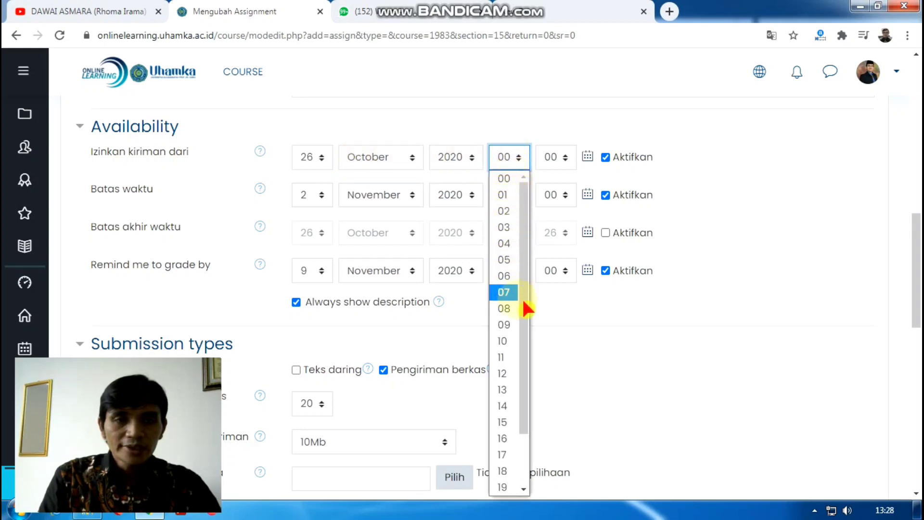
pyautogui.click(505, 292)
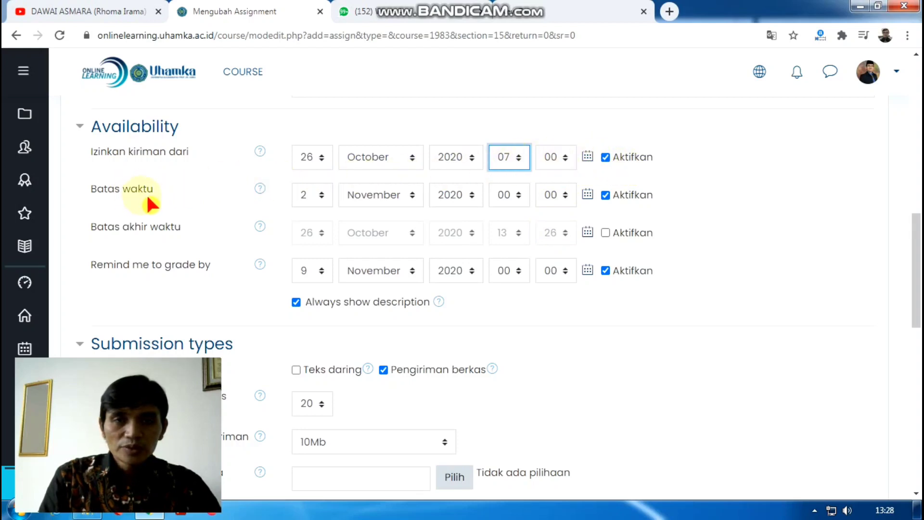
# Set the assignment's due date (Batas waktu) to 29 October 2020 at 11:00
pyautogui.click(325, 194)
pyautogui.click(311, 282)
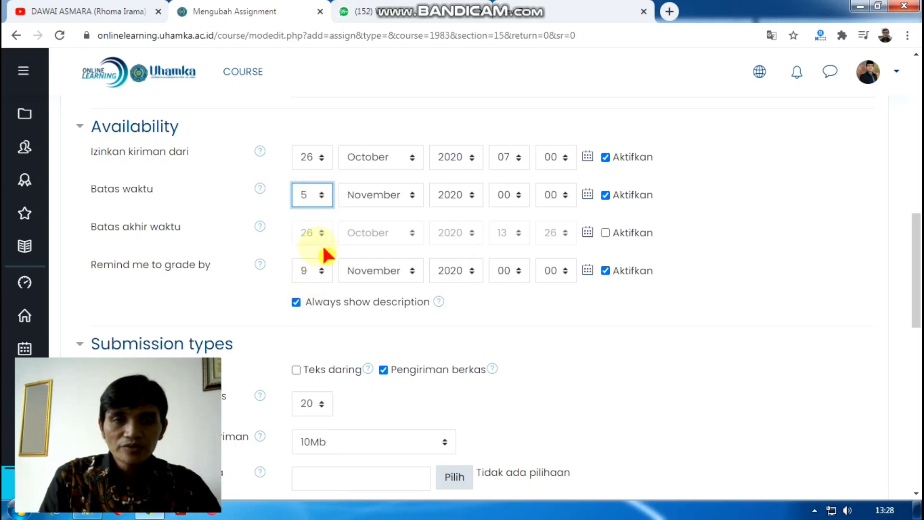
pyautogui.click(324, 195)
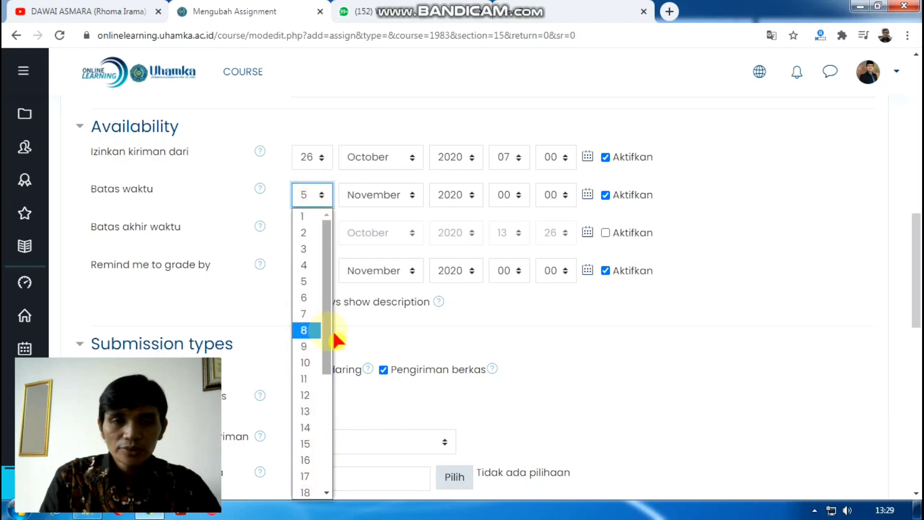
pyautogui.moveTo(327, 350); pyautogui.dragTo(330, 440)
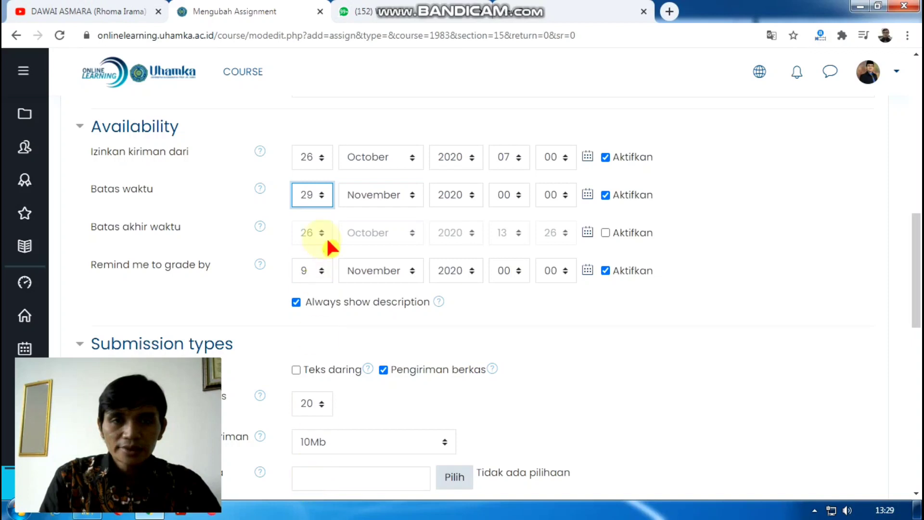
pyautogui.click(408, 193)
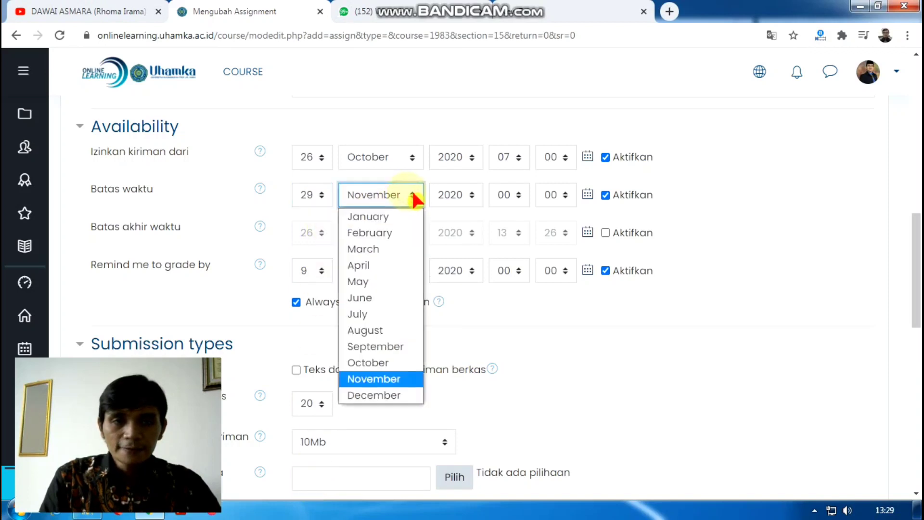
pyautogui.click(385, 363)
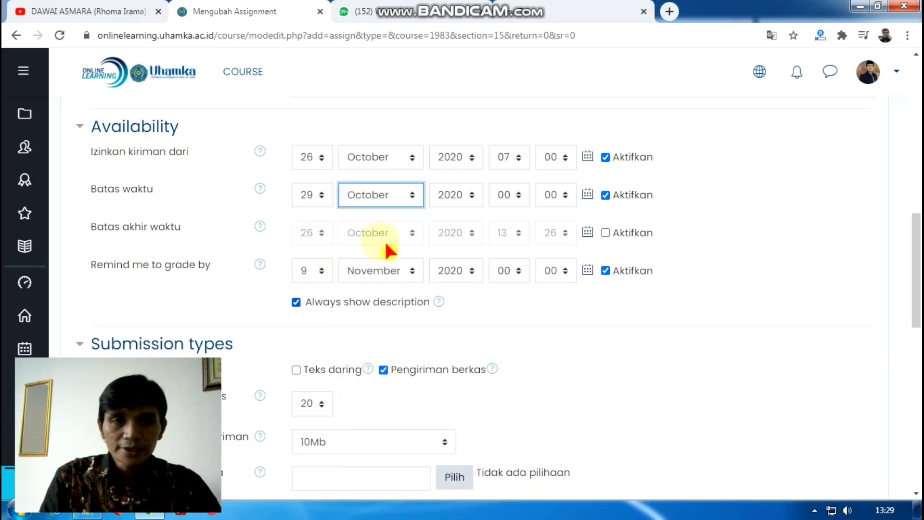
pyautogui.click(520, 193)
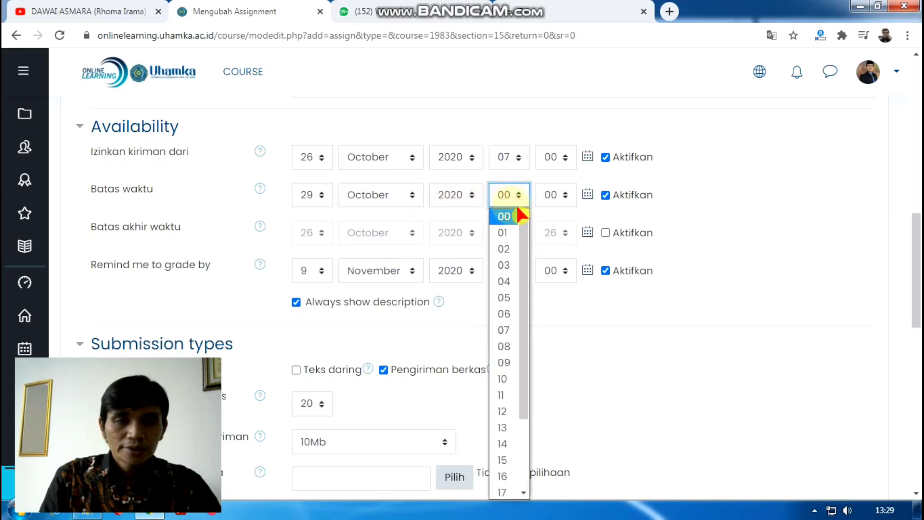
pyautogui.click(514, 395)
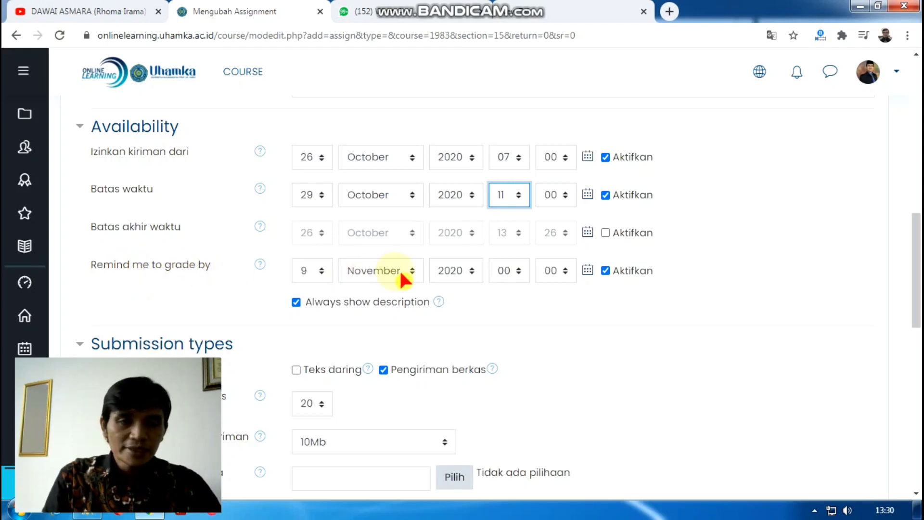
# Disable the grading reminder (Remind me to grade by) and set the maximum number of submitted files to 2
pyautogui.click(606, 270)
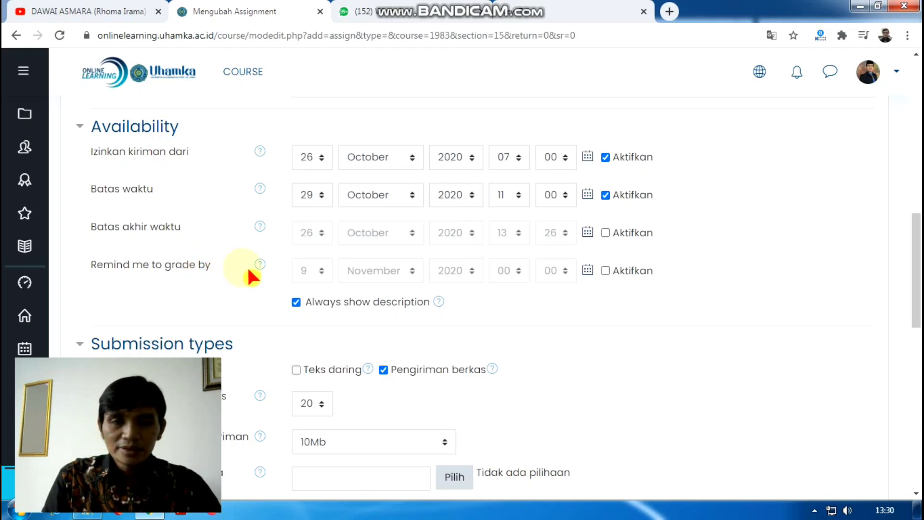
pyautogui.scroll(-3, 310, 273)
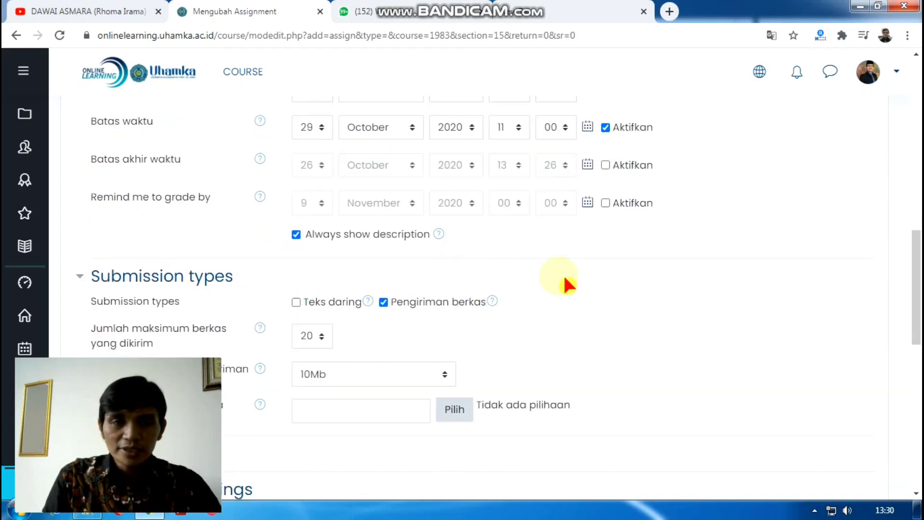
pyautogui.scroll(-2, 520, 272)
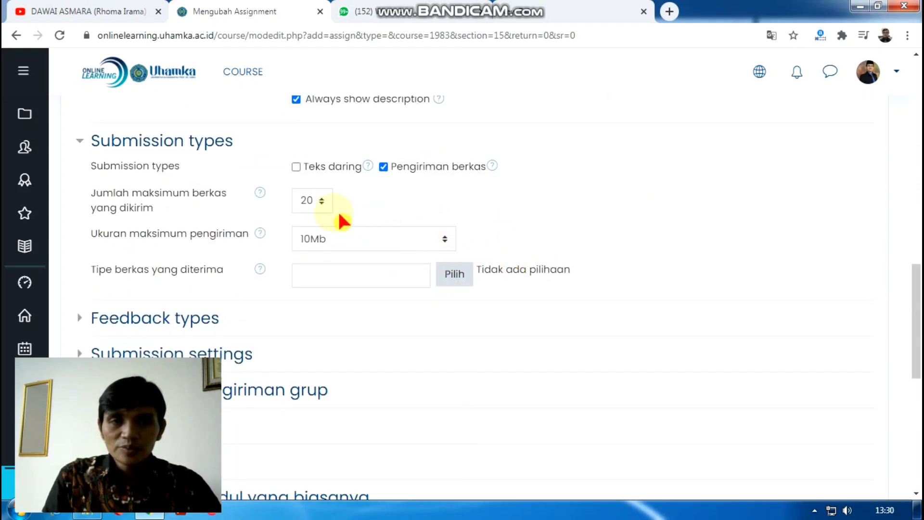
pyautogui.click(316, 200)
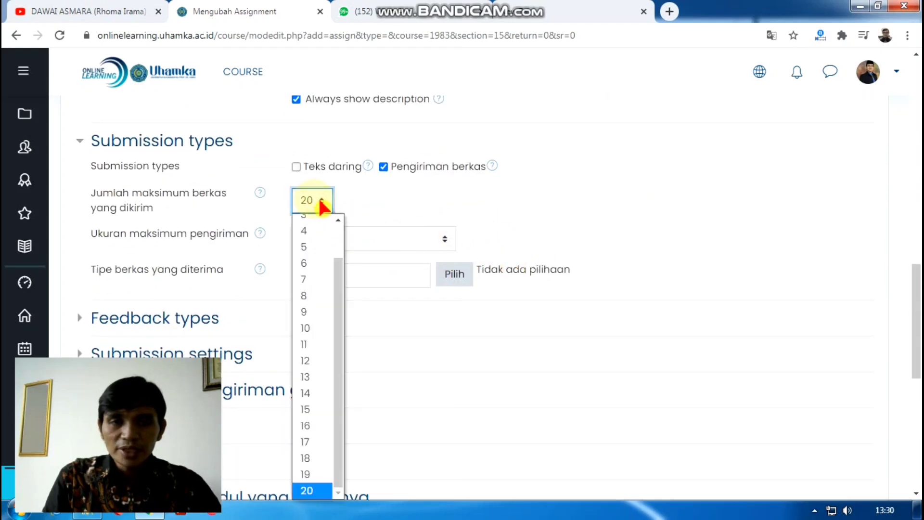
pyautogui.click(320, 202)
pyautogui.click(320, 202)
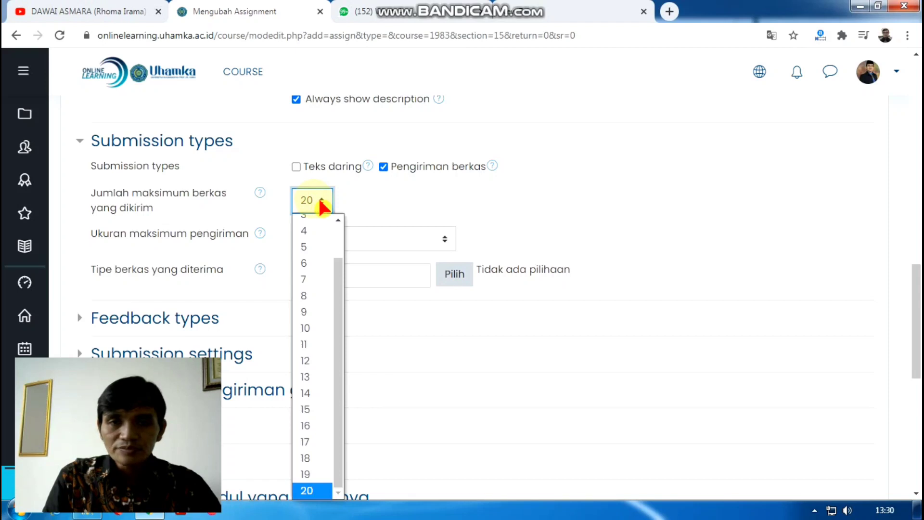
pyautogui.click(320, 202)
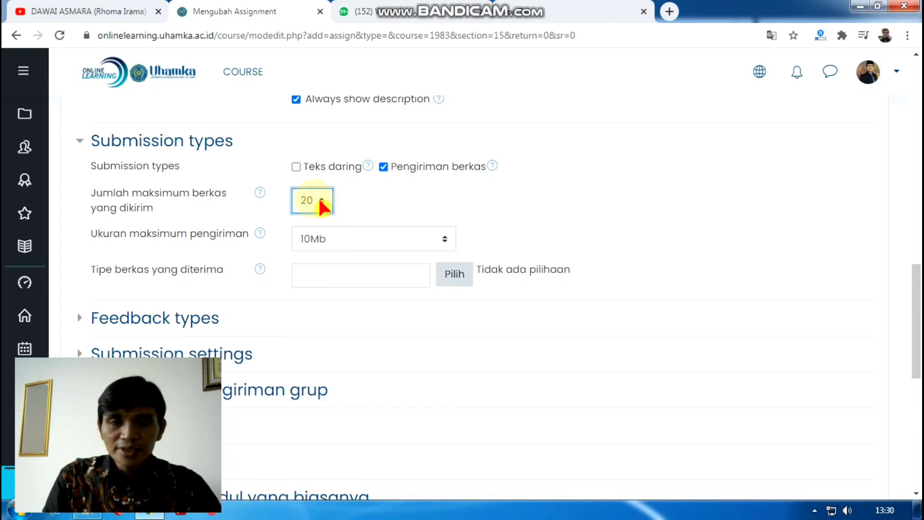
pyautogui.click(320, 203)
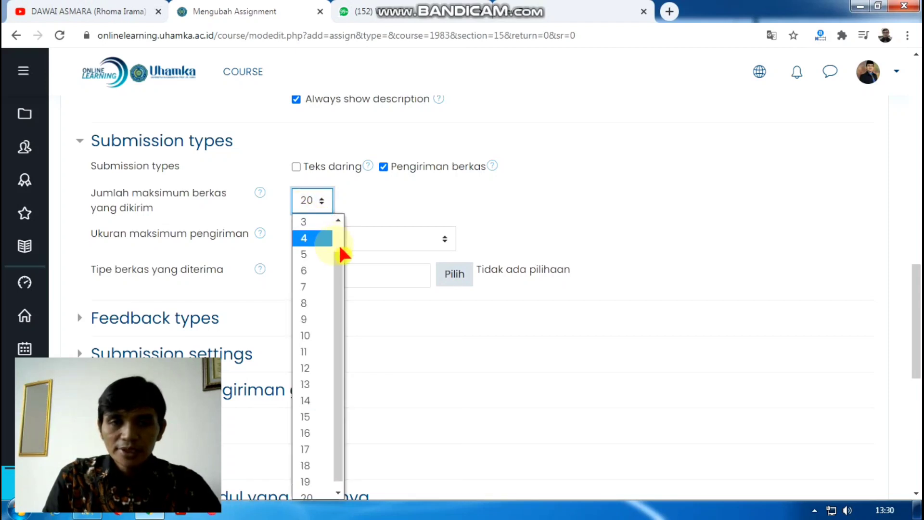
pyautogui.moveTo(344, 252); pyautogui.dragTo(344, 220)
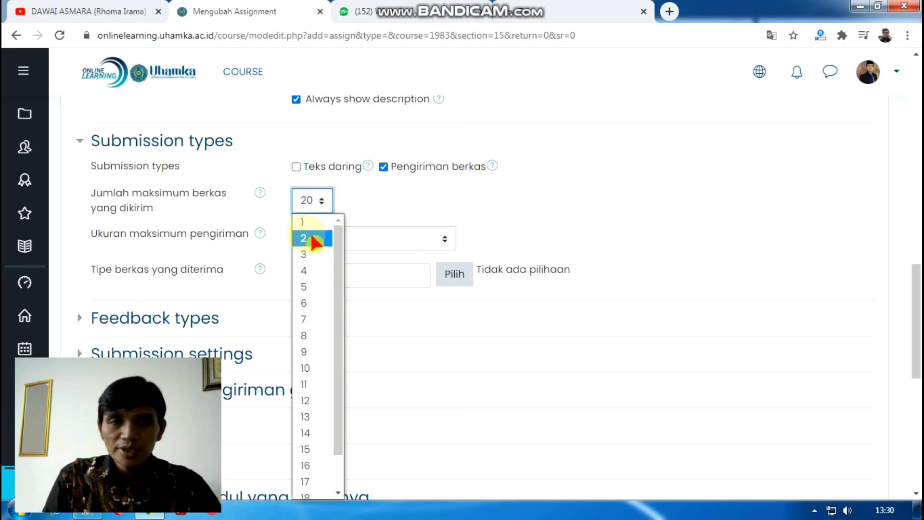
pyautogui.click(319, 239)
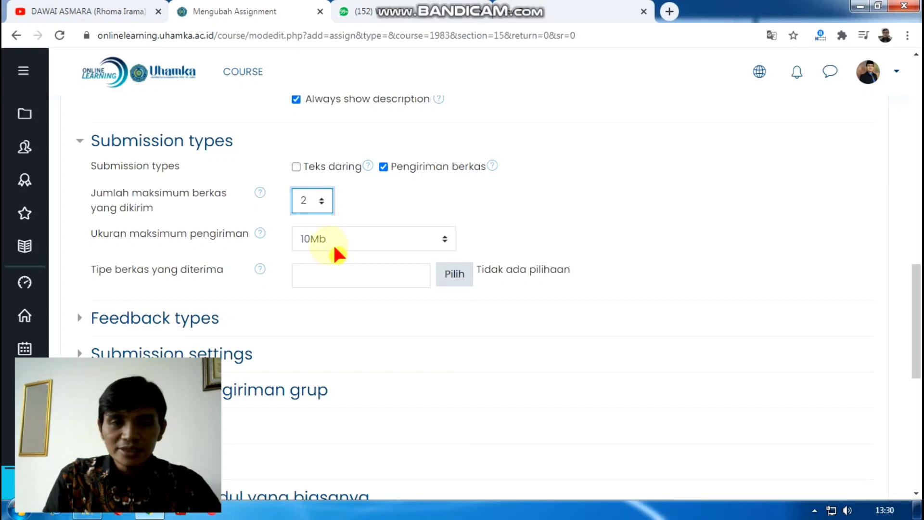
# Keep the maximum submission size at 10Mb and restrict the accepted file types to document files (Berkas dokumen)
pyautogui.click(445, 241)
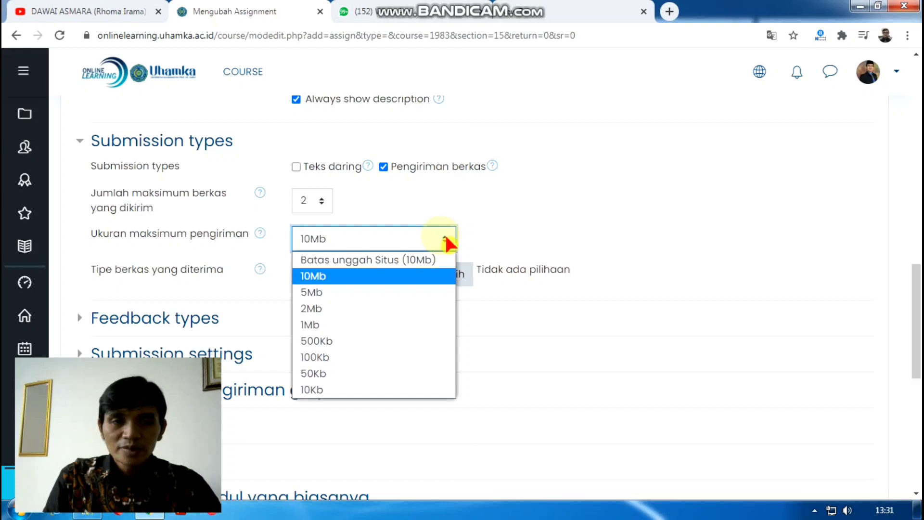
pyautogui.click(445, 240)
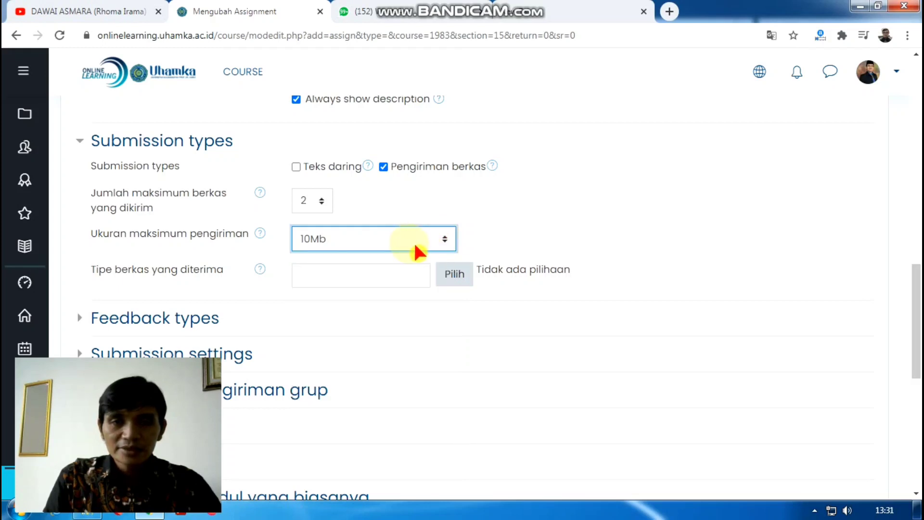
pyautogui.scroll(-2, 418, 251)
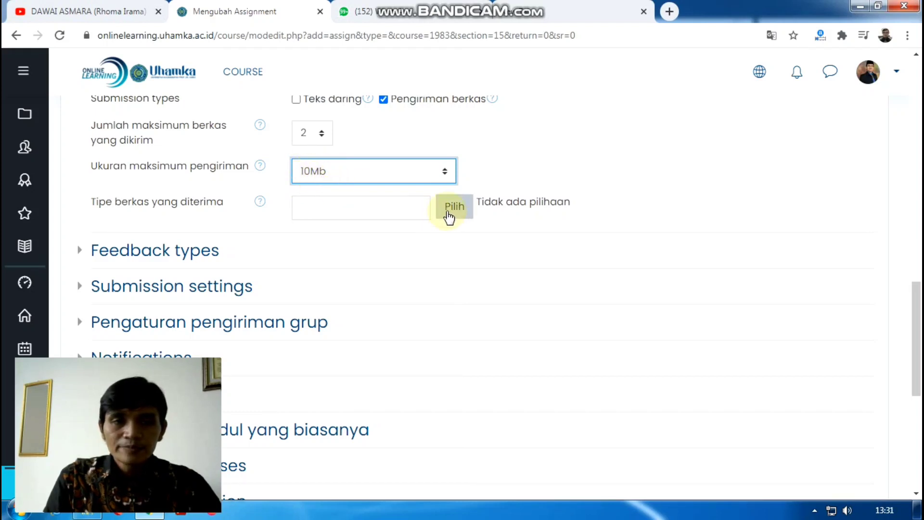
pyautogui.click(321, 206)
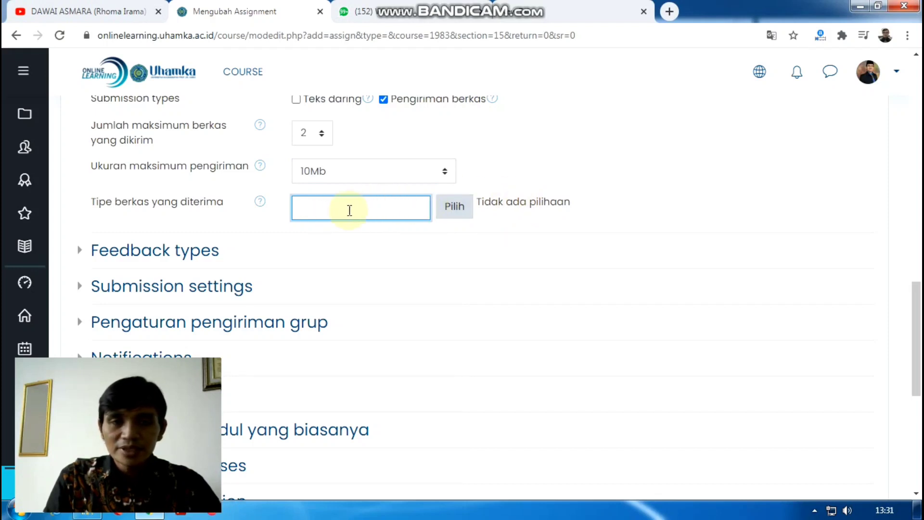
pyautogui.click(452, 212)
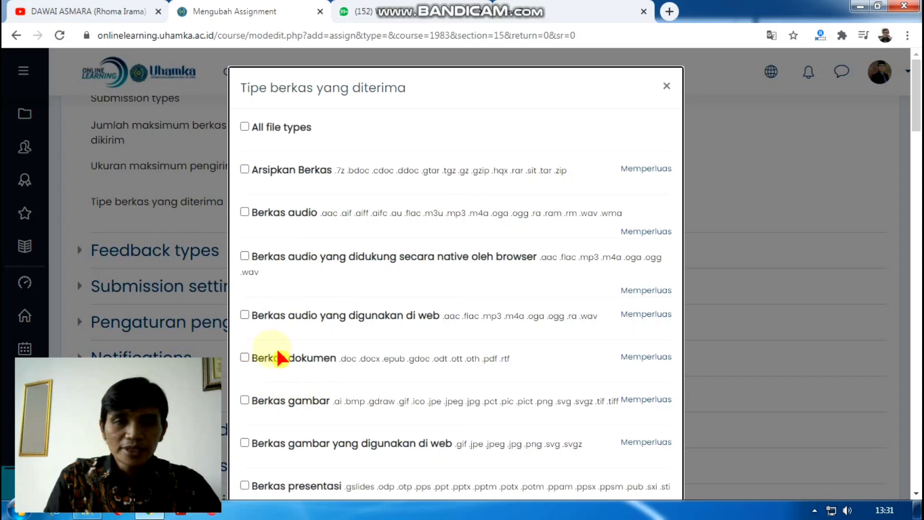
pyautogui.click(245, 358)
pyautogui.scroll(-1, 248, 361)
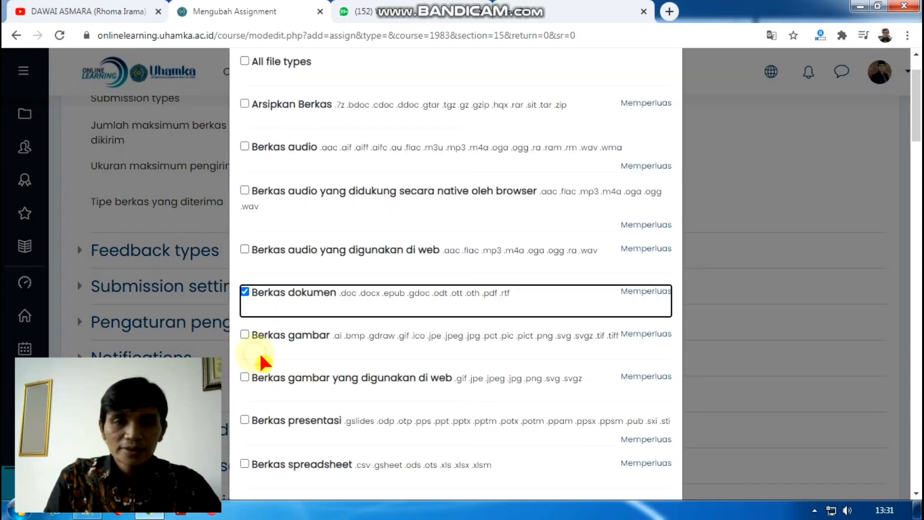
pyautogui.scroll(-10, 532, 356)
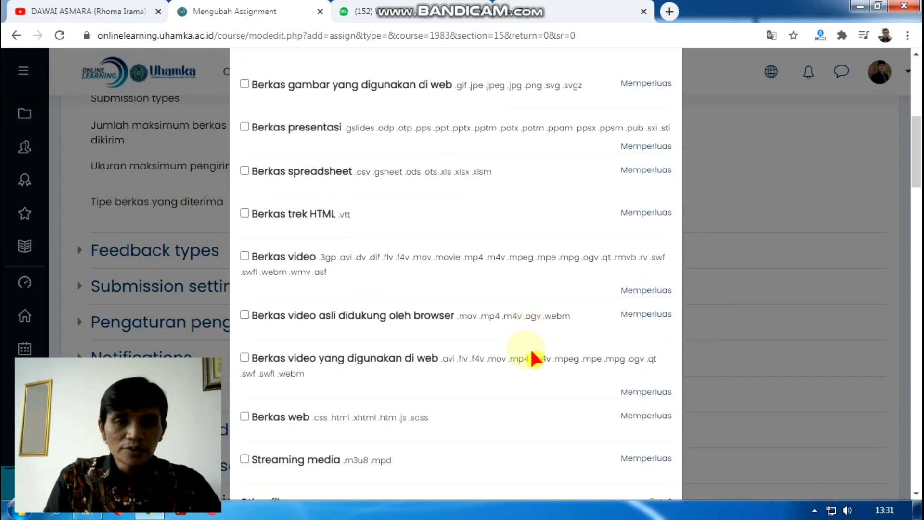
pyautogui.scroll(-20, 522, 360)
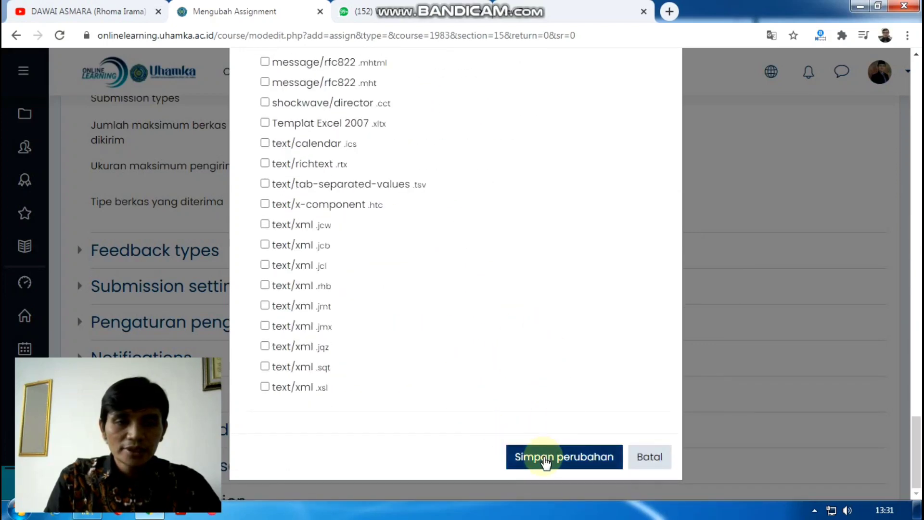
pyautogui.click(561, 463)
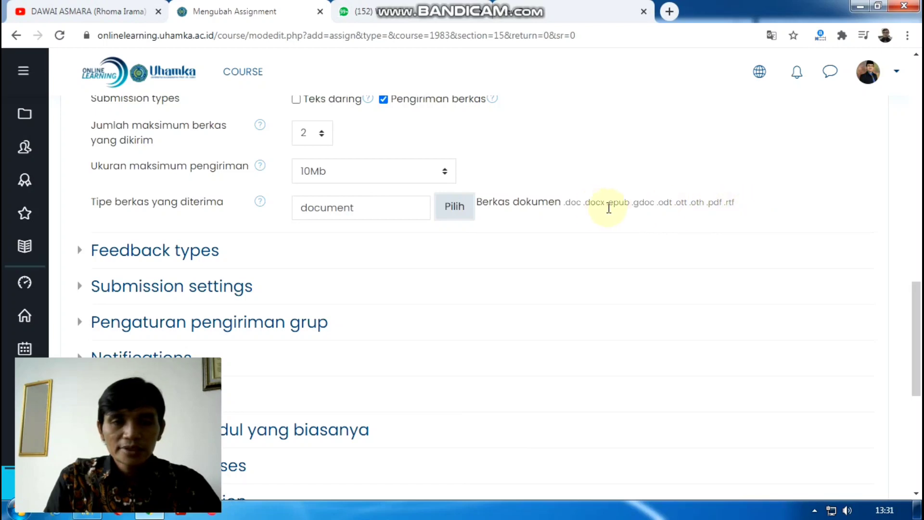
# Review the assignment's description, availability dates and submission type settings
pyautogui.scroll(10, 424, 217)
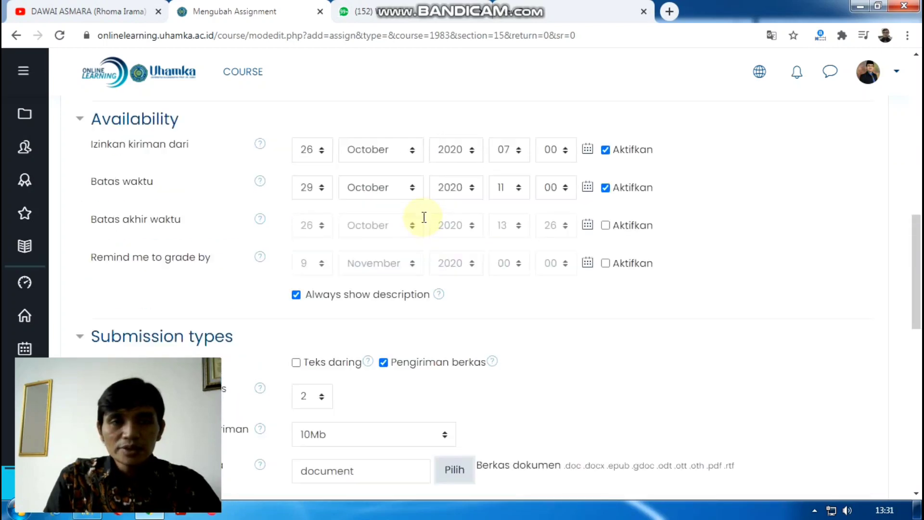
pyautogui.scroll(5, 482, 220)
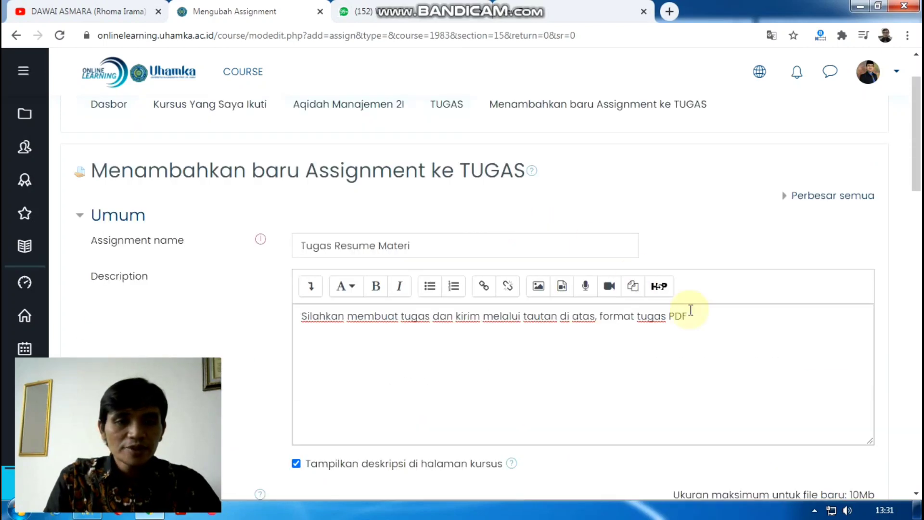
pyautogui.scroll(-10, 561, 320)
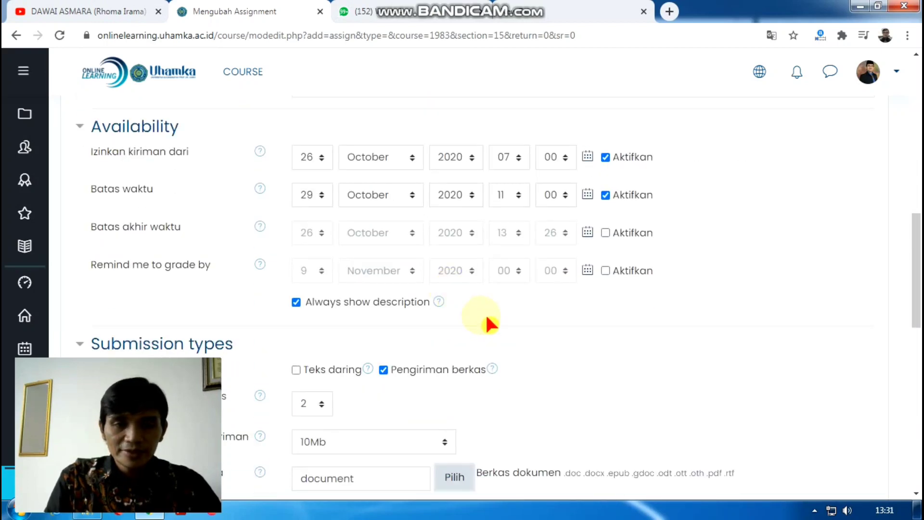
pyautogui.scroll(-3, 483, 319)
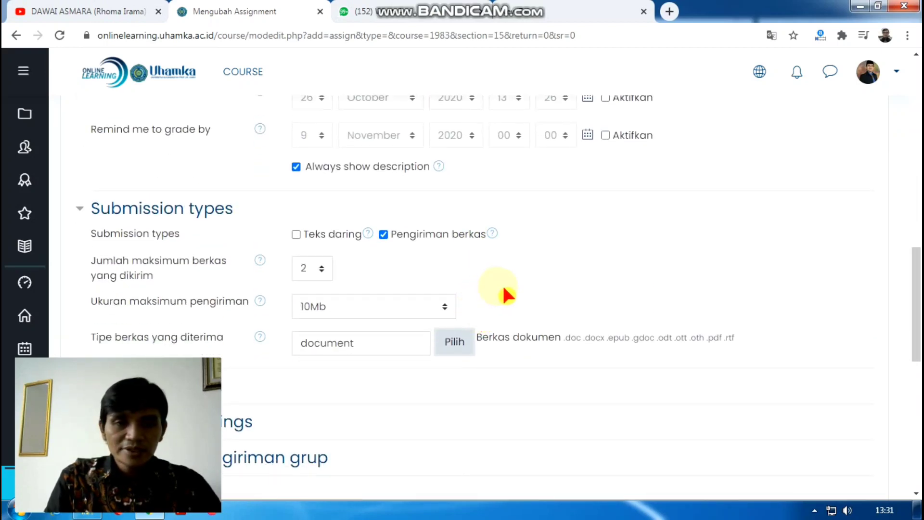
pyautogui.scroll(-2, 515, 292)
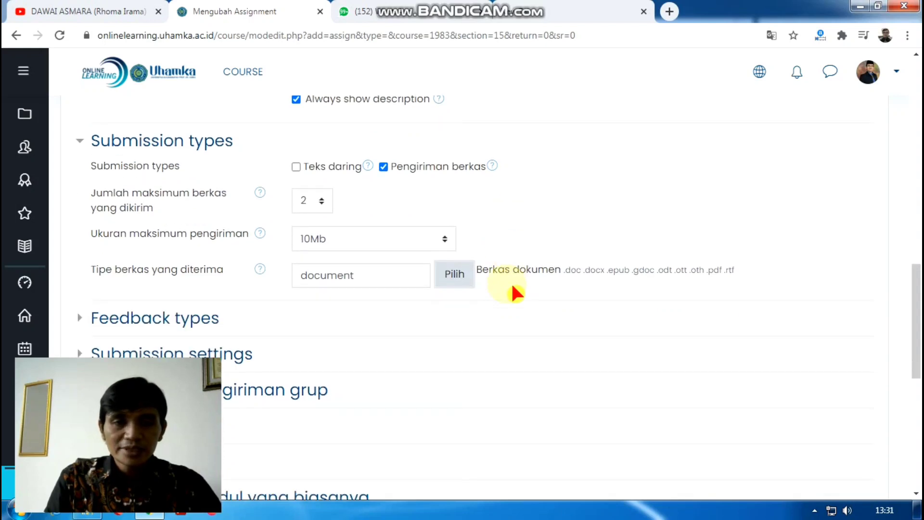
# Add an Activity completion restriction to the assignment under Pembatasan akses
pyautogui.scroll(-5, 481, 227)
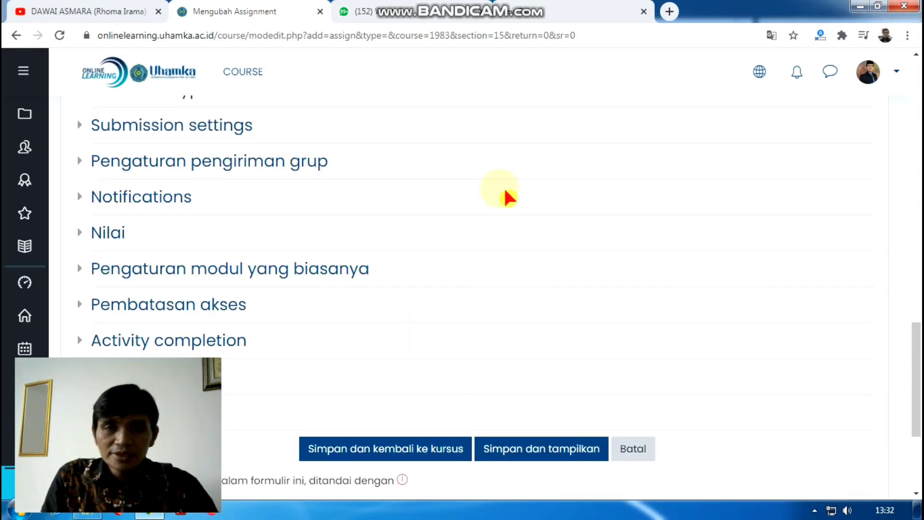
pyautogui.scroll(-3, 465, 202)
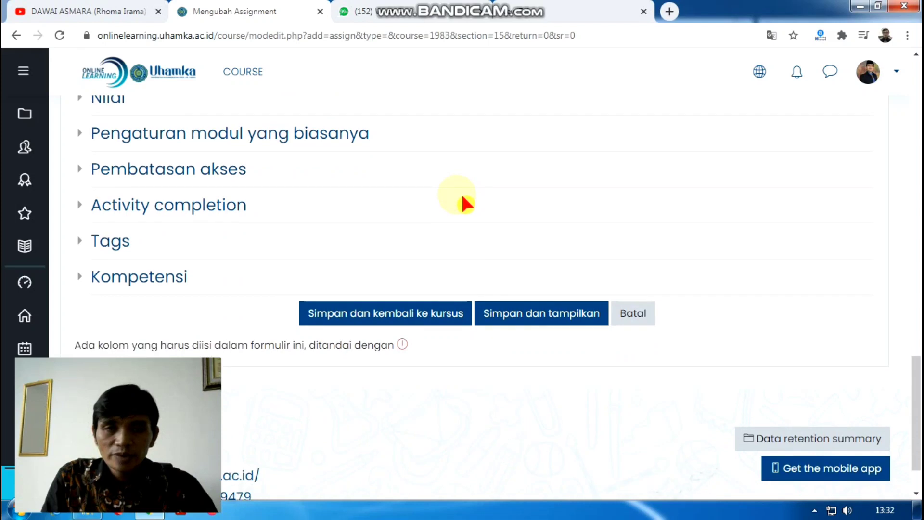
pyautogui.click(207, 171)
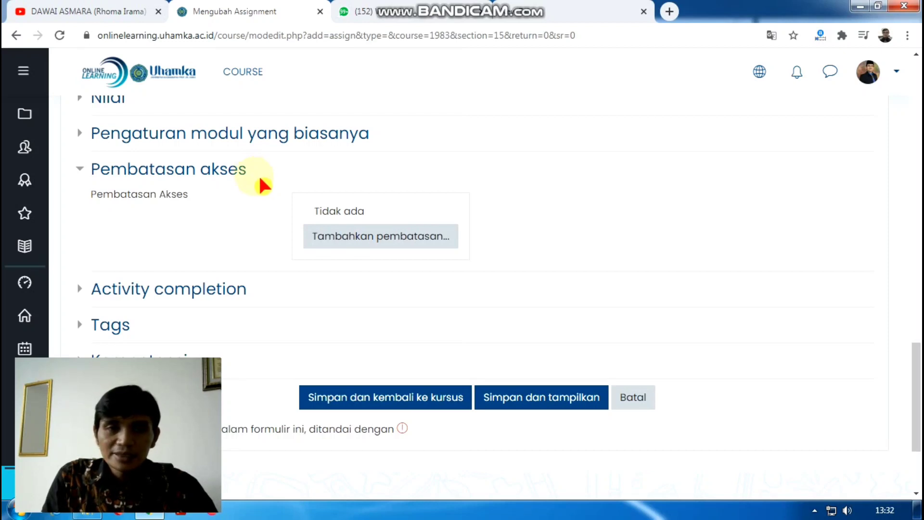
pyautogui.click(391, 240)
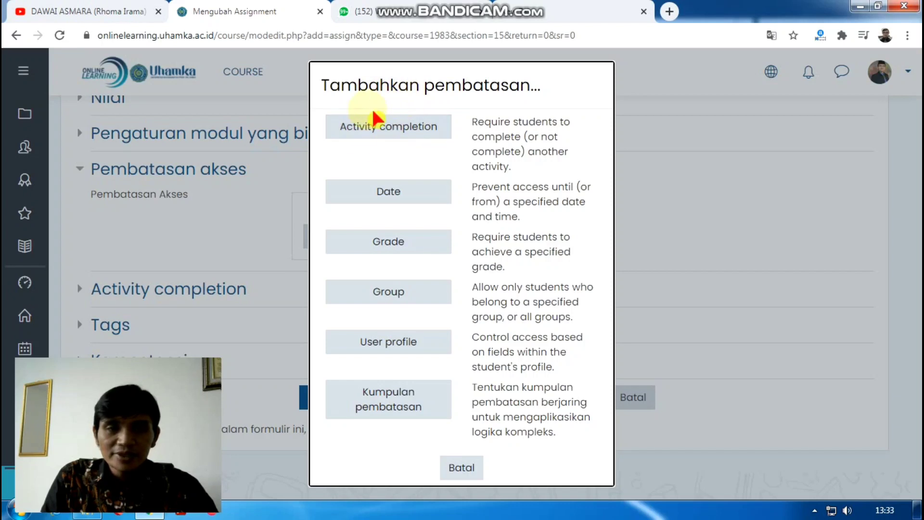
pyautogui.click(380, 128)
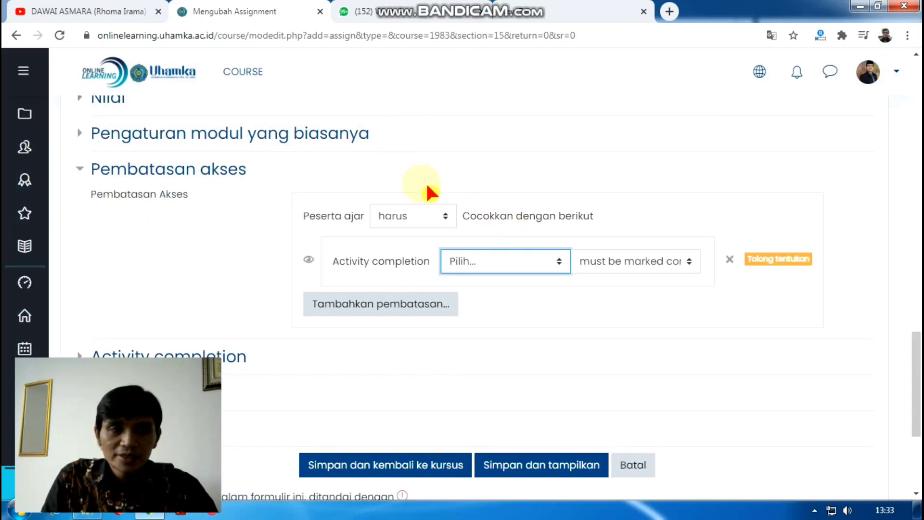
# Examine the activities offered for the Activity completion restriction without choosing one, and collapse the Pembatasan akses section
pyautogui.click(560, 269)
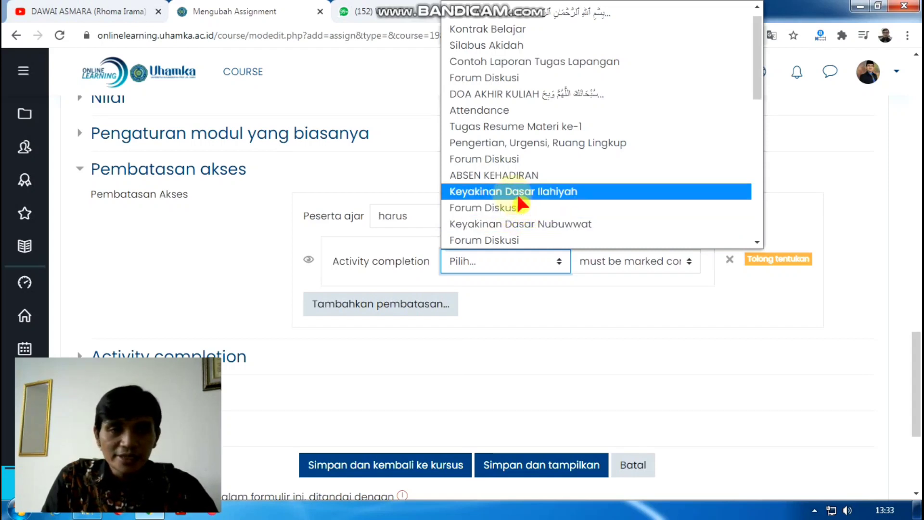
pyautogui.click(392, 182)
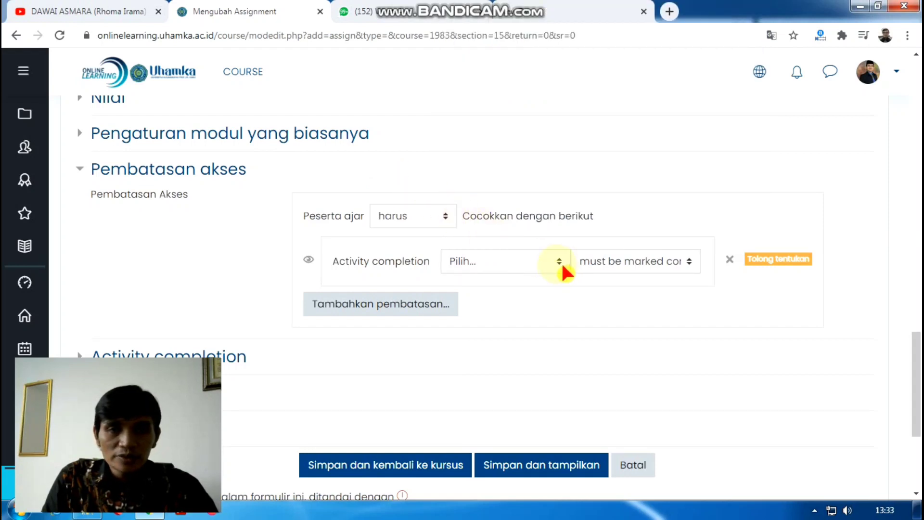
pyautogui.click(240, 175)
pyautogui.click(240, 175)
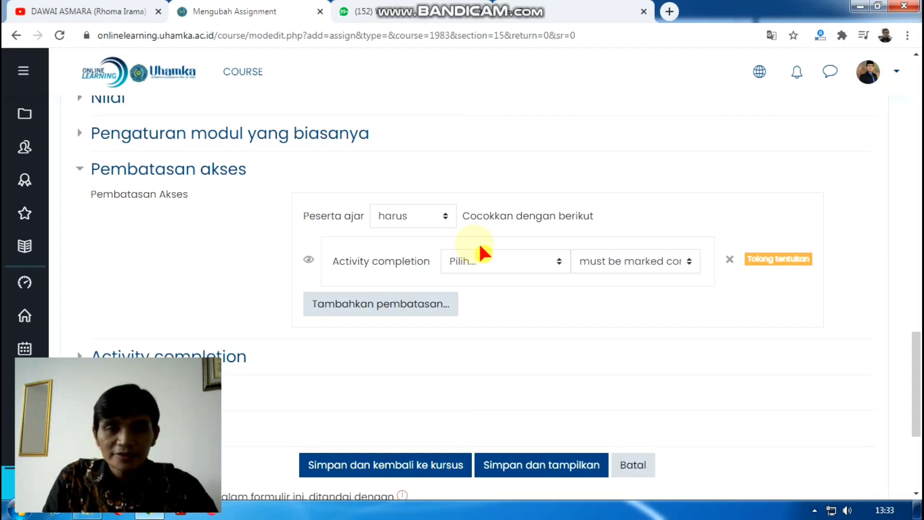
pyautogui.scroll(-2, 480, 248)
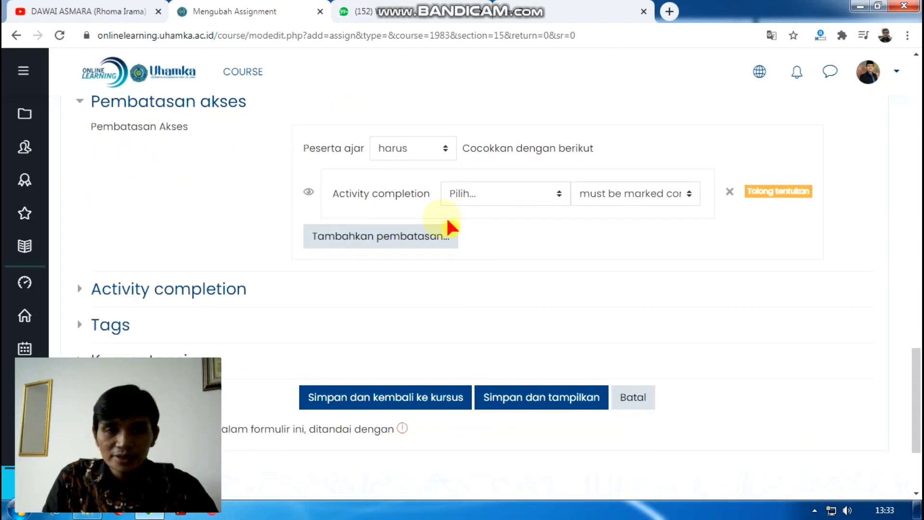
pyautogui.click(230, 102)
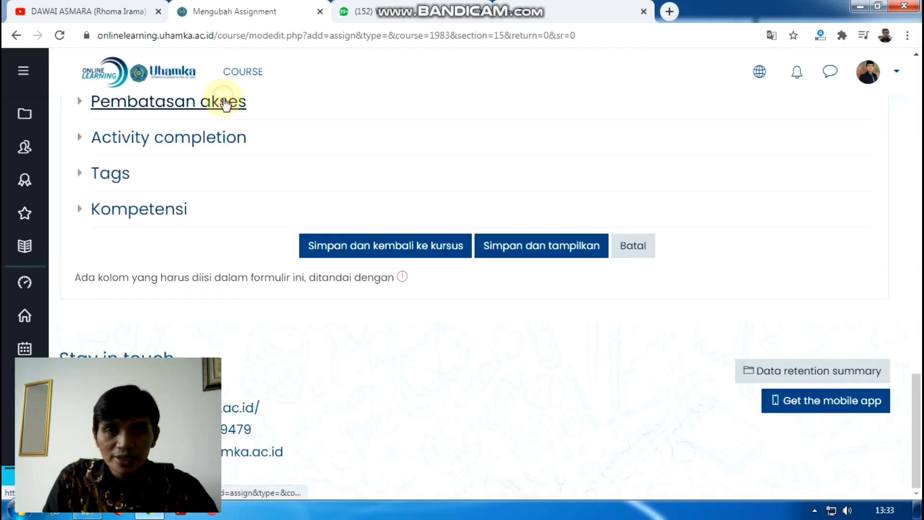
# Set the assignment's completion tracking to Show activity as complete when conditions are met
pyautogui.click(226, 144)
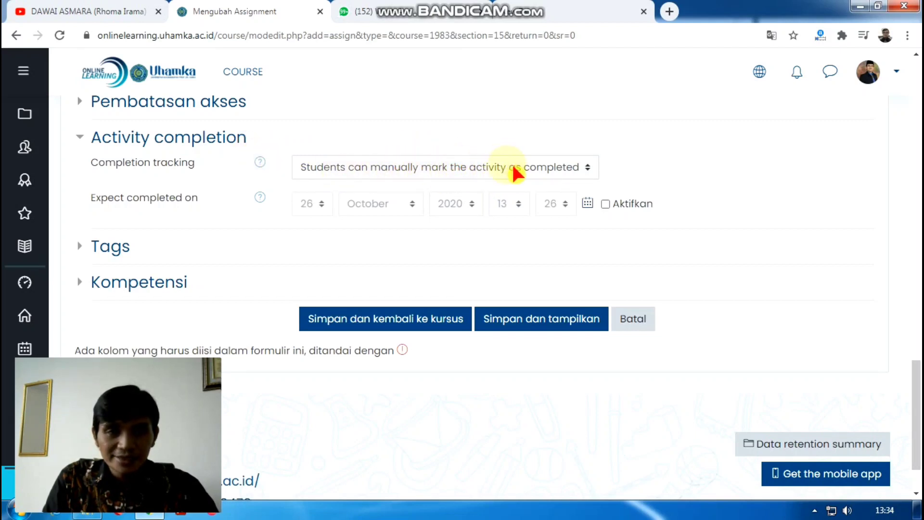
pyautogui.click(590, 180)
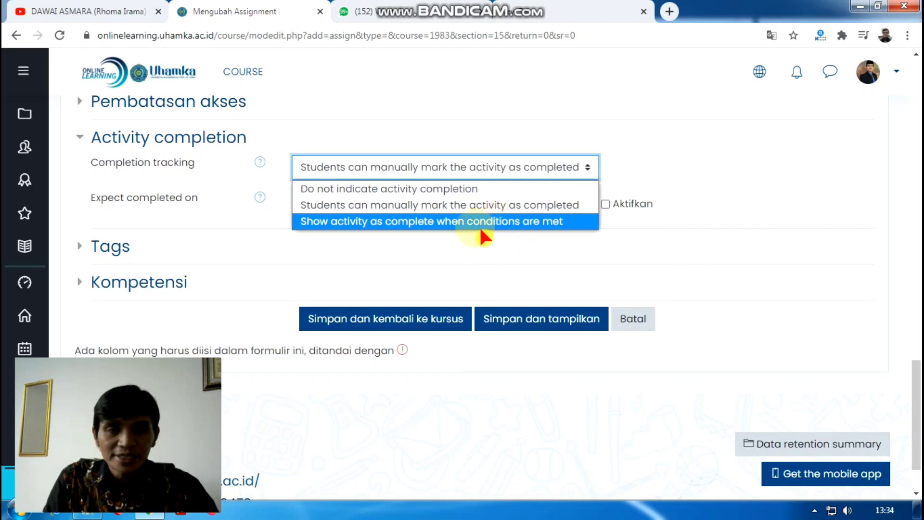
pyautogui.click(500, 223)
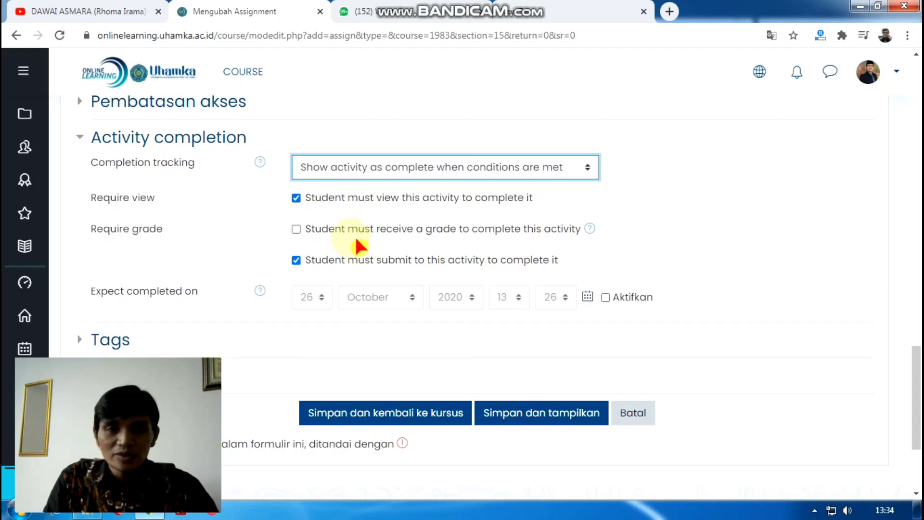
# Save the assignment settings and return to the course page (Simpan dan kembali ke kursus)
pyautogui.scroll(-2, 253, 248)
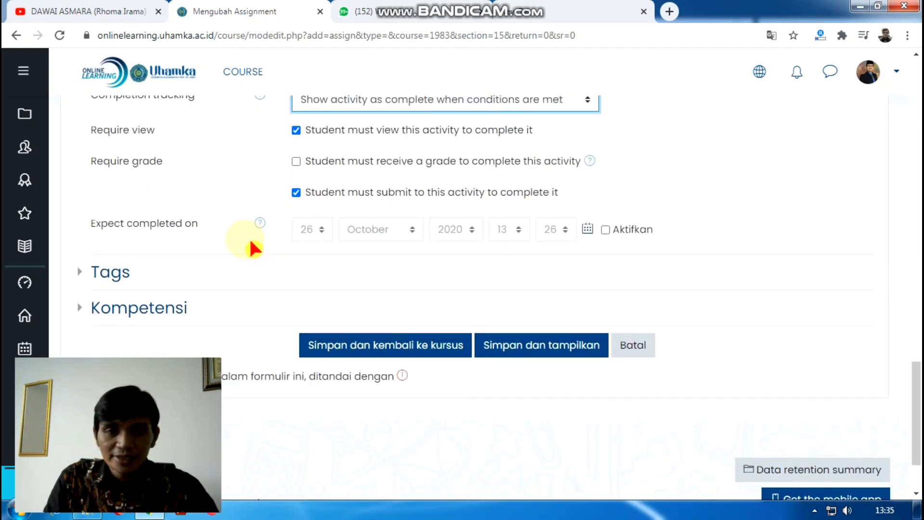
pyautogui.scroll(8, 414, 221)
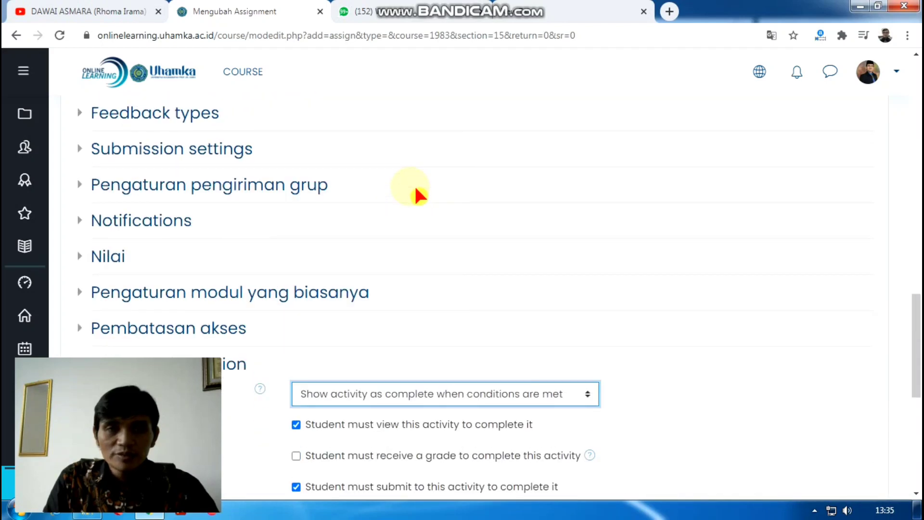
pyautogui.scroll(-11, 418, 195)
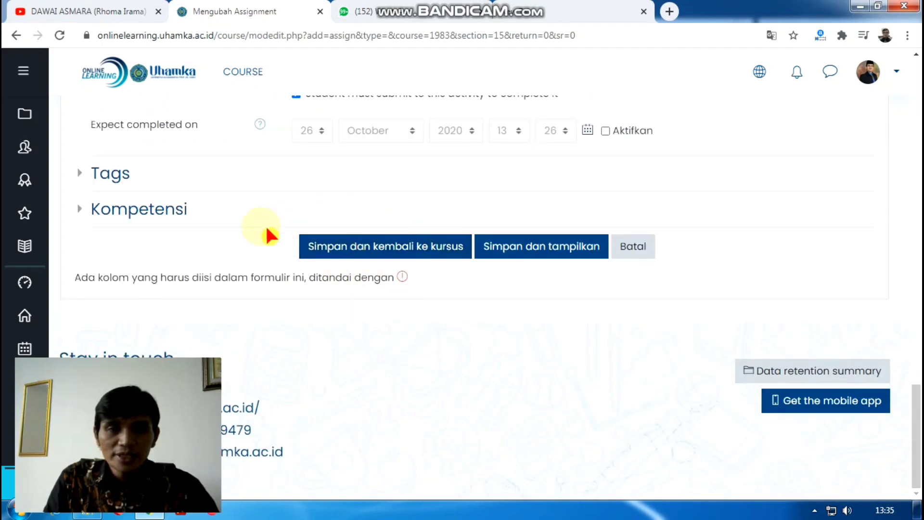
pyautogui.click(368, 250)
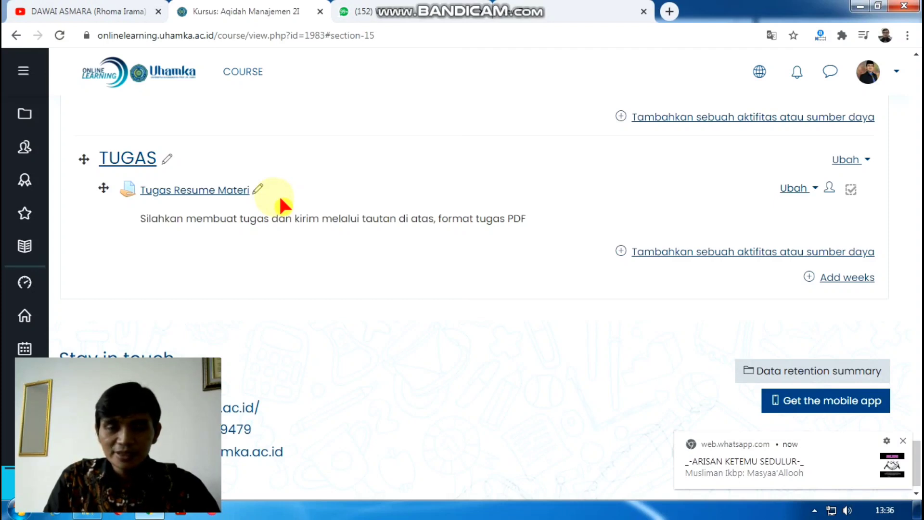
# Open the course's participant list (Peserta) and copy the username of the second listed student
pyautogui.scroll(5, 287, 206)
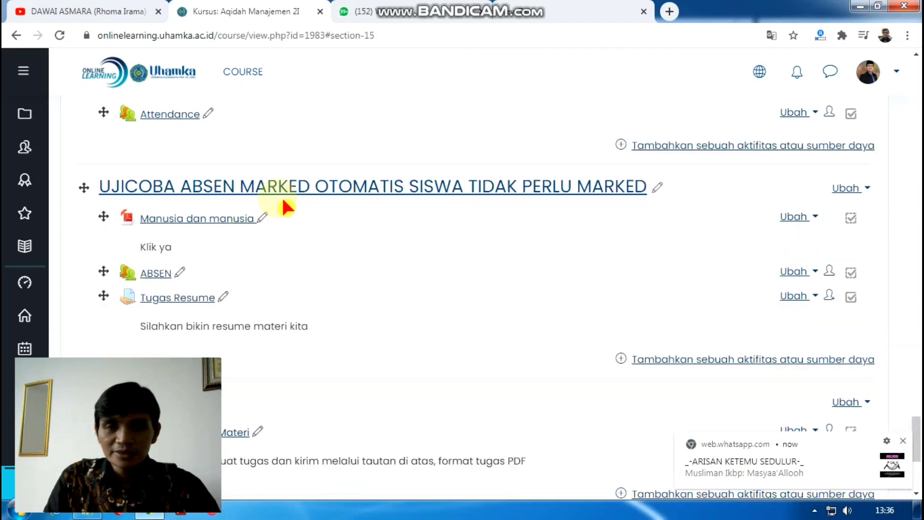
pyautogui.scroll(10, 291, 207)
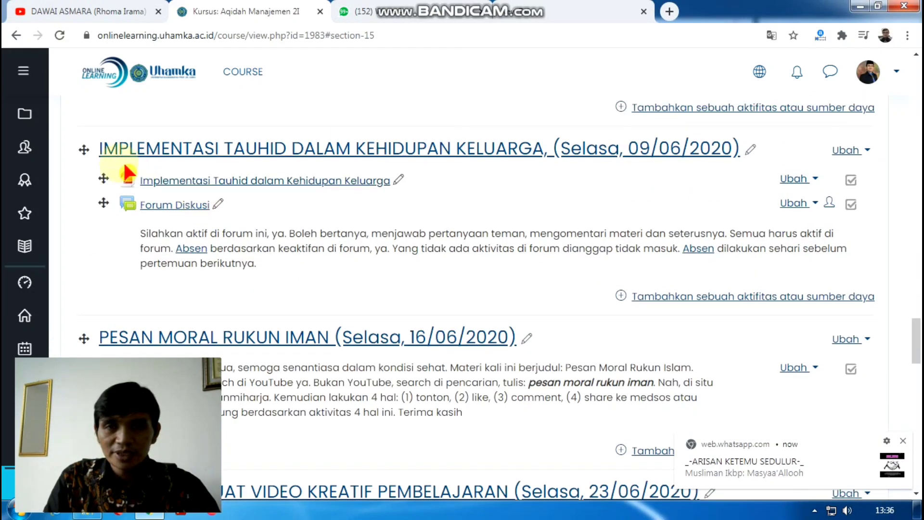
pyautogui.click(36, 151)
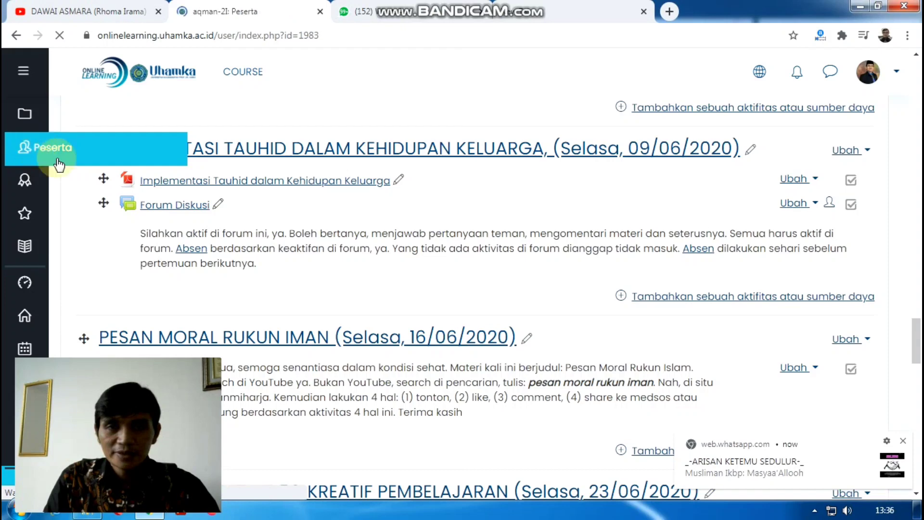
pyautogui.scroll(-7, 226, 241)
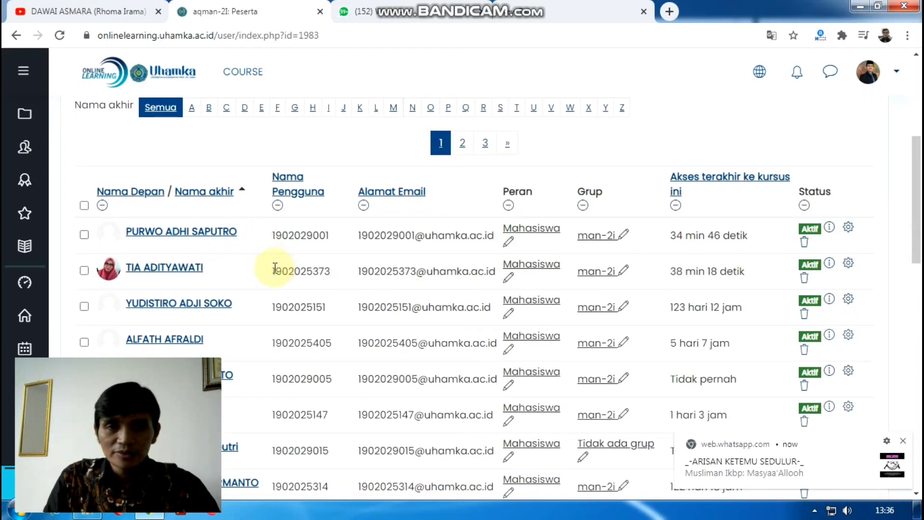
pyautogui.moveTo(272, 267); pyautogui.dragTo(333, 272)
pyautogui.rightClick(324, 275)
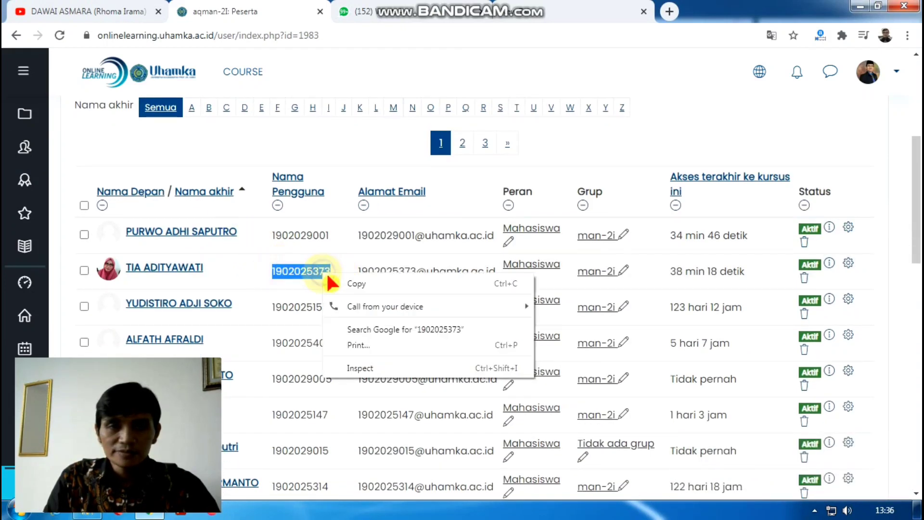
pyautogui.click(355, 284)
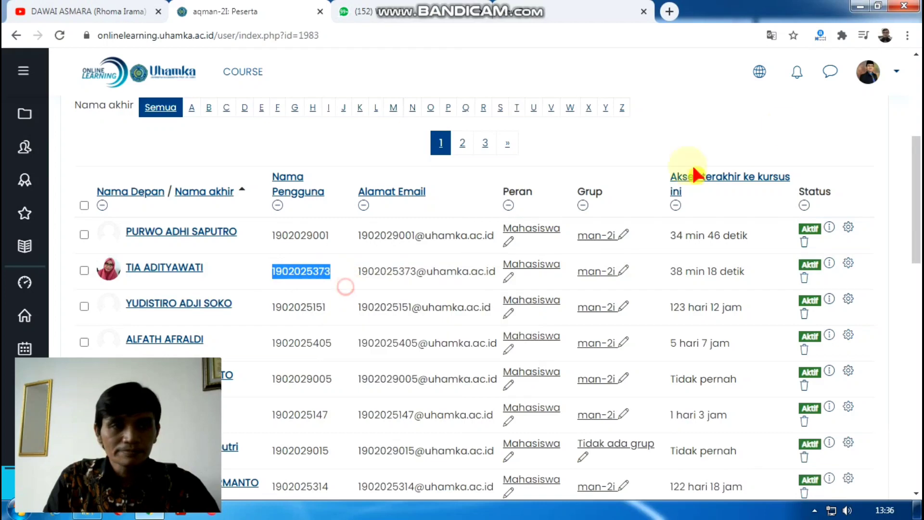
# Log out of the lecturer account and sign in with the copied student username and the account password
pyautogui.click(896, 71)
pyautogui.click(803, 282)
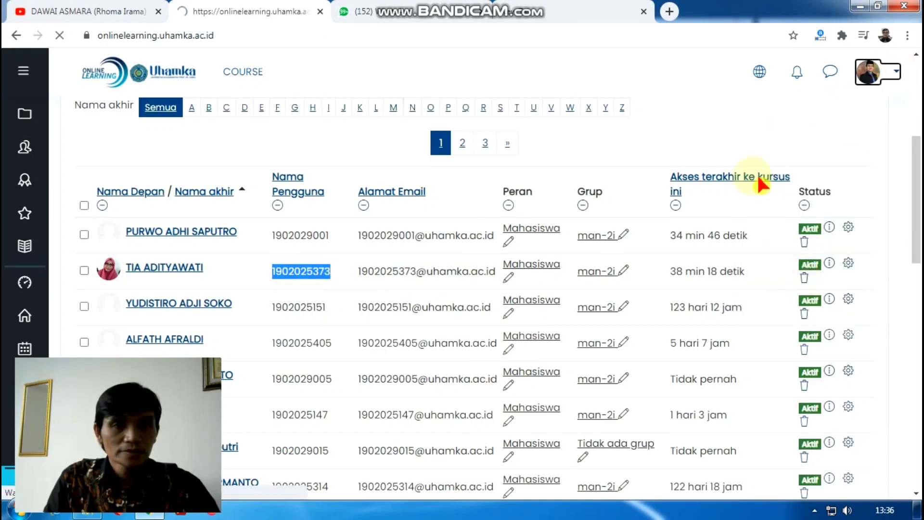
pyautogui.click(588, 181)
pyautogui.rightClick(588, 181)
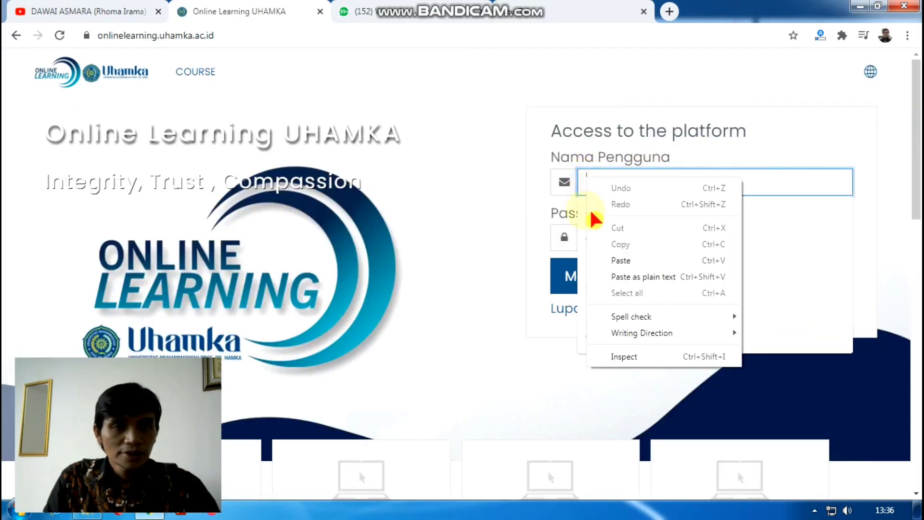
pyautogui.click(621, 277)
pyautogui.click(486, 200)
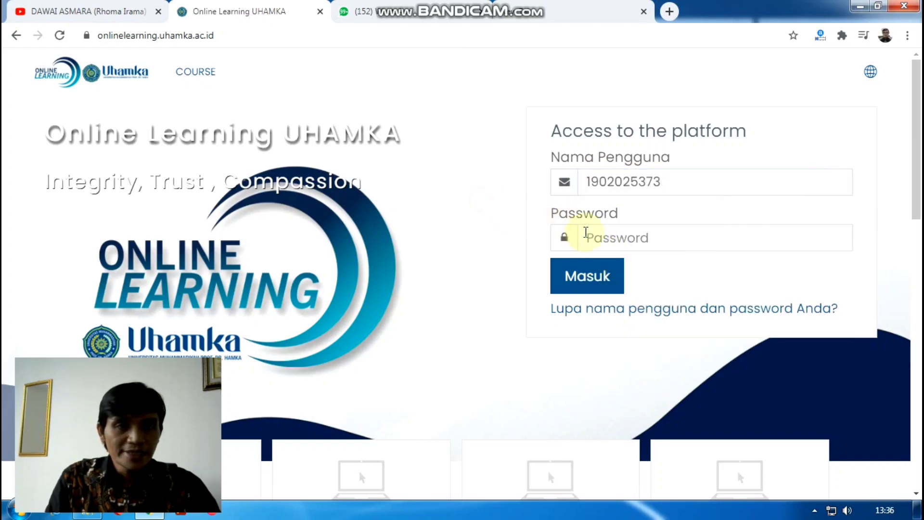
pyautogui.click(590, 237)
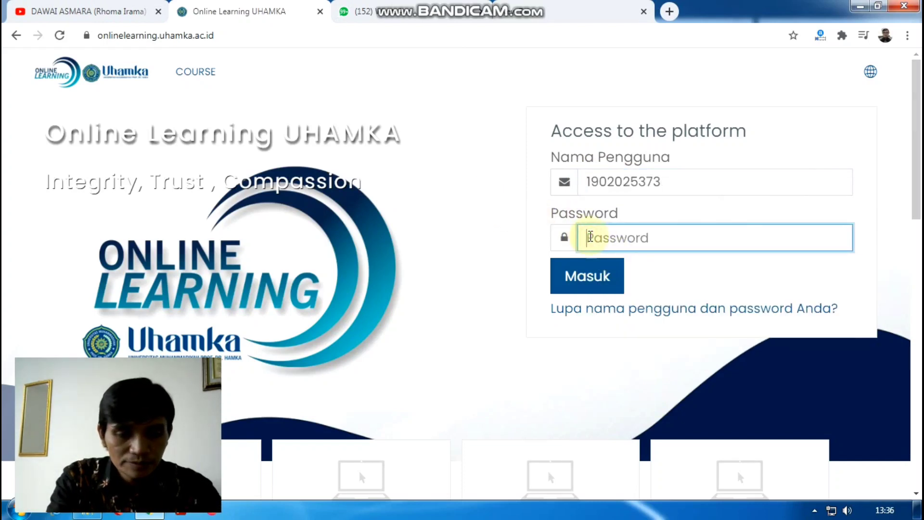
pyautogui.write('•')
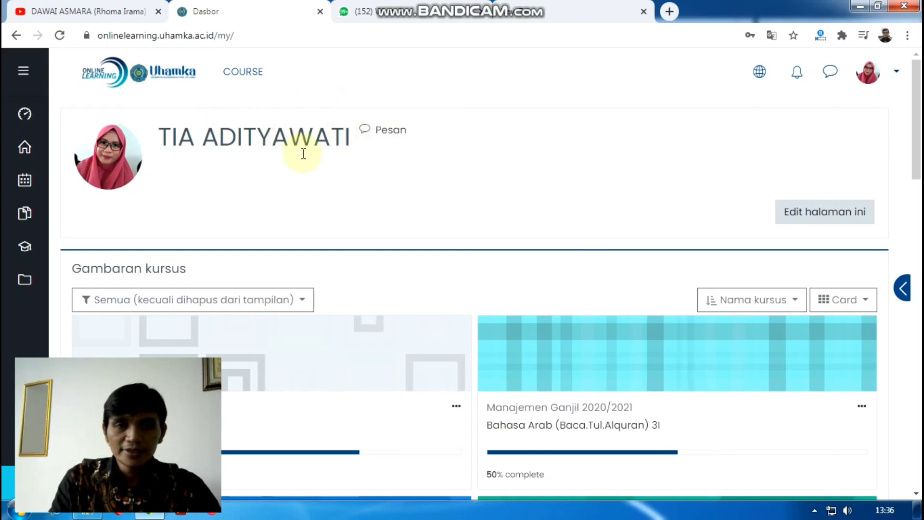
# Open the Tugas Resume Materi assignment in the TUGAS section of the Aqidah Manajemen 2I course
pyautogui.scroll(-3, 311, 153)
pyautogui.scroll(-3, 318, 147)
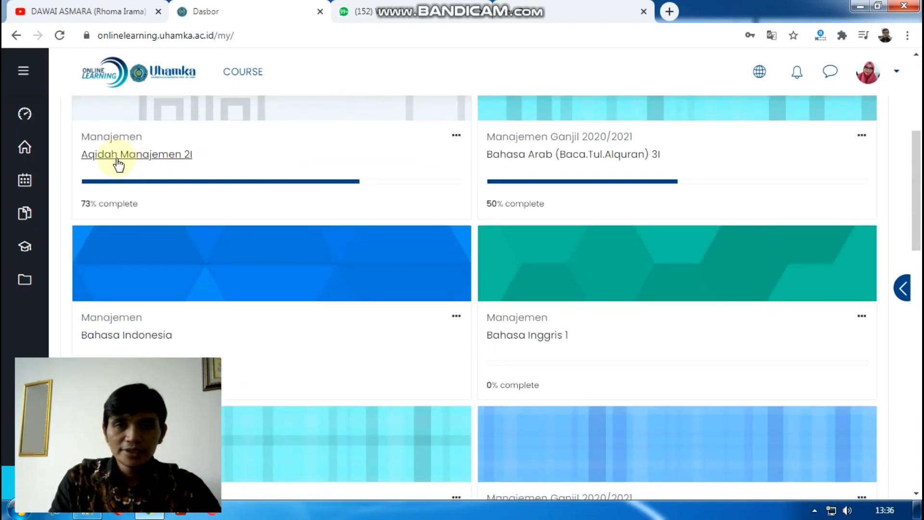
pyautogui.click(103, 161)
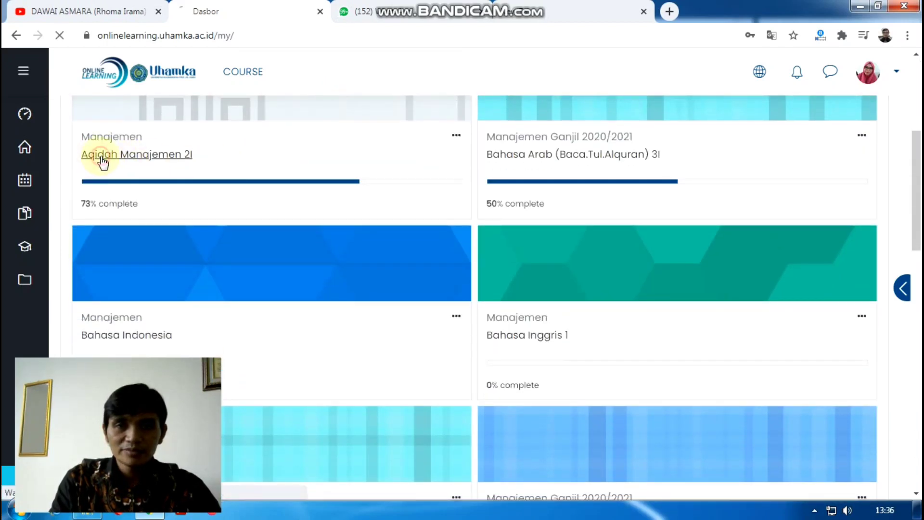
pyautogui.scroll(-4, 369, 194)
pyautogui.scroll(-20, 369, 194)
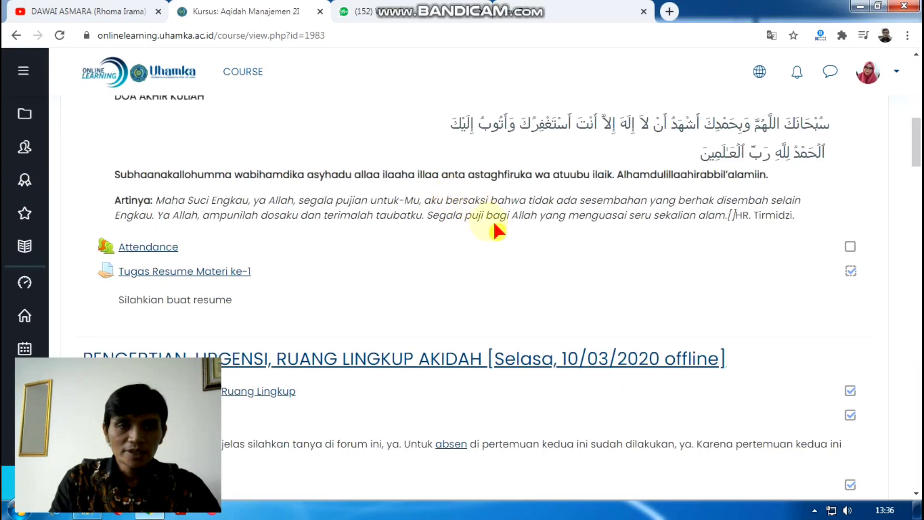
pyautogui.scroll(-15, 589, 289)
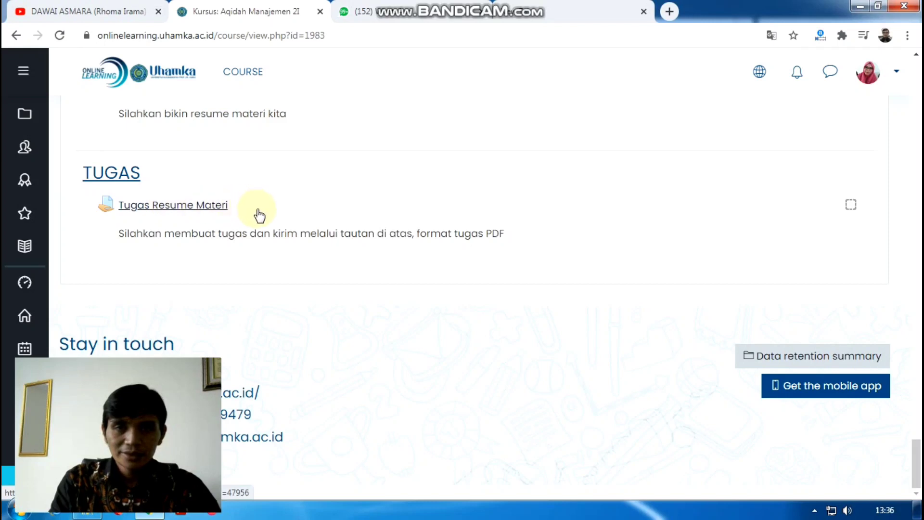
pyautogui.click(151, 207)
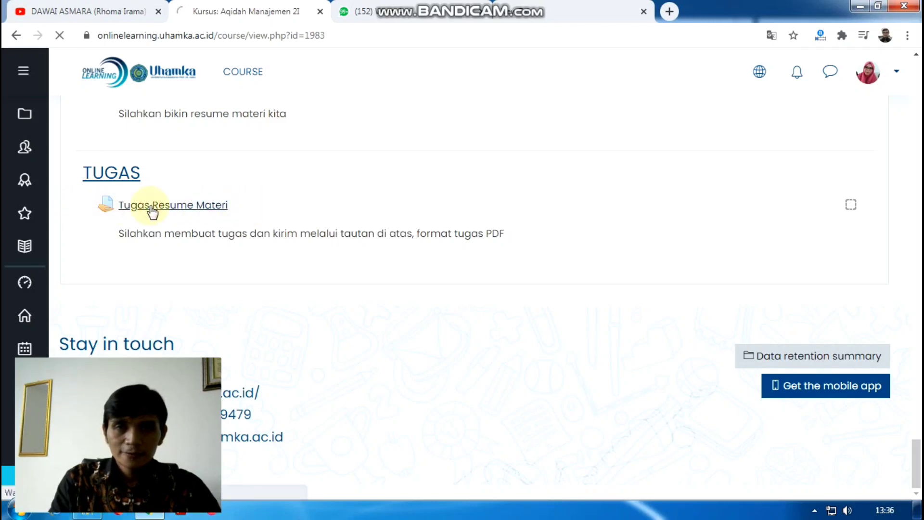
# Review the assignment's submission status and open a new submission form (Tambahkan pengajuan) at its file upload area
pyautogui.scroll(-2, 280, 224)
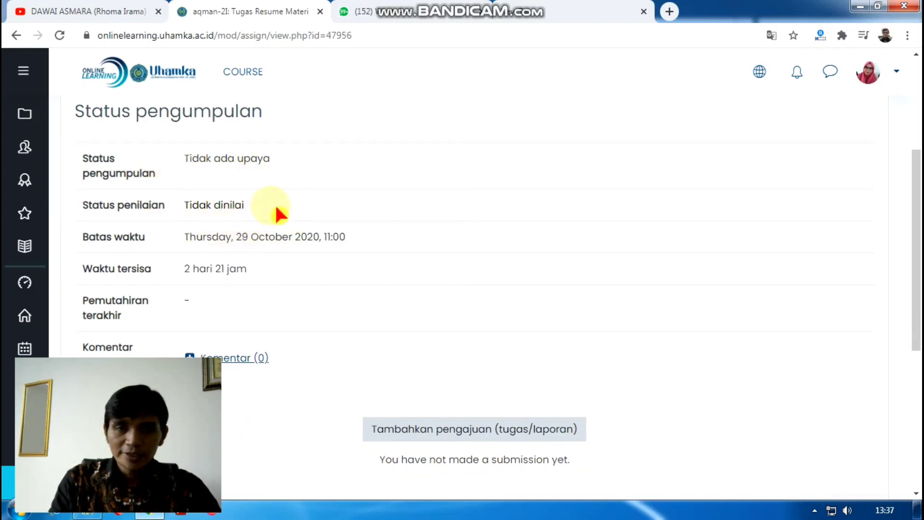
pyautogui.scroll(-1, 281, 207)
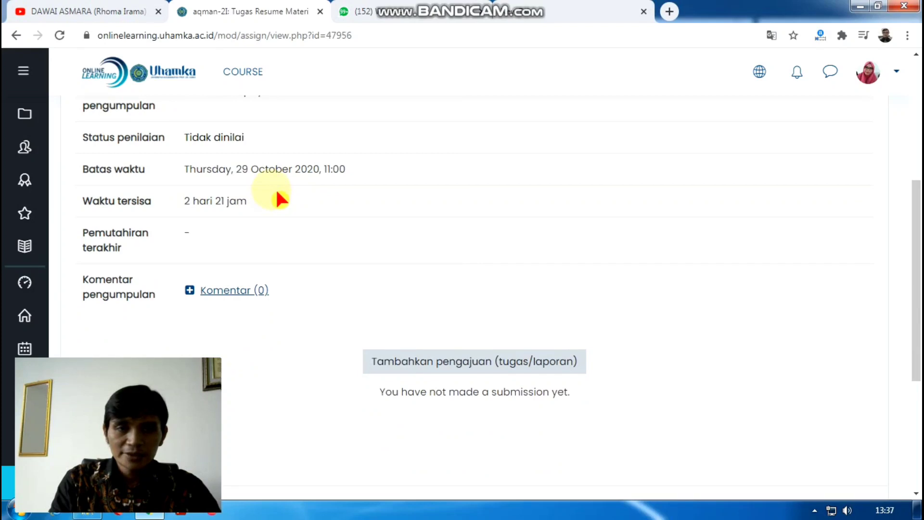
pyautogui.scroll(3, 309, 181)
pyautogui.scroll(-4, 309, 182)
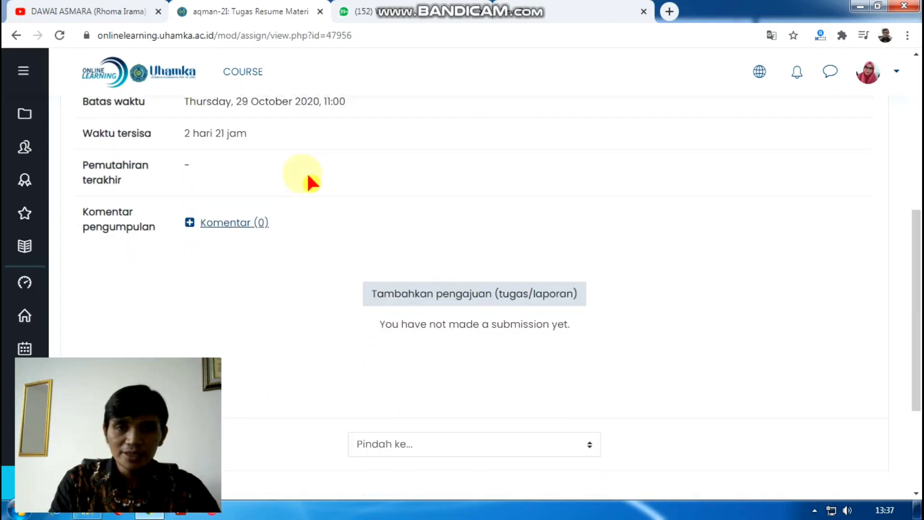
pyautogui.scroll(-1, 318, 188)
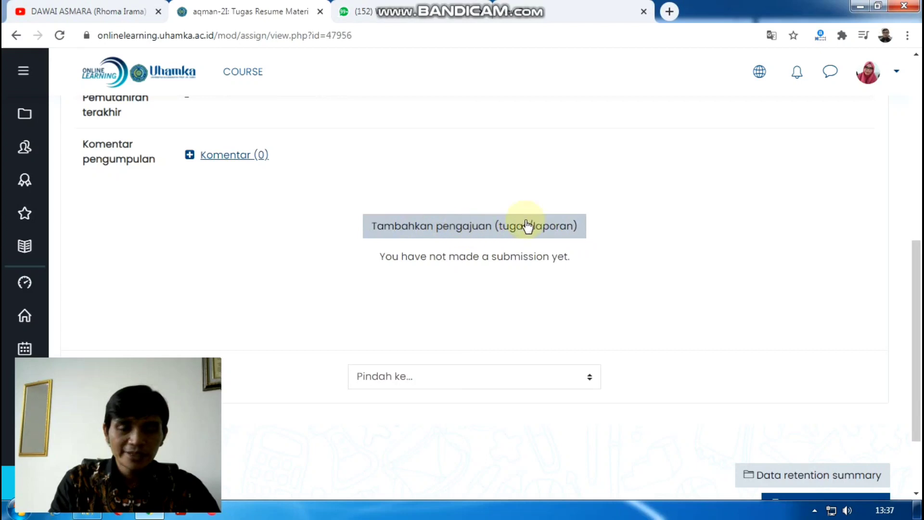
pyautogui.click(465, 226)
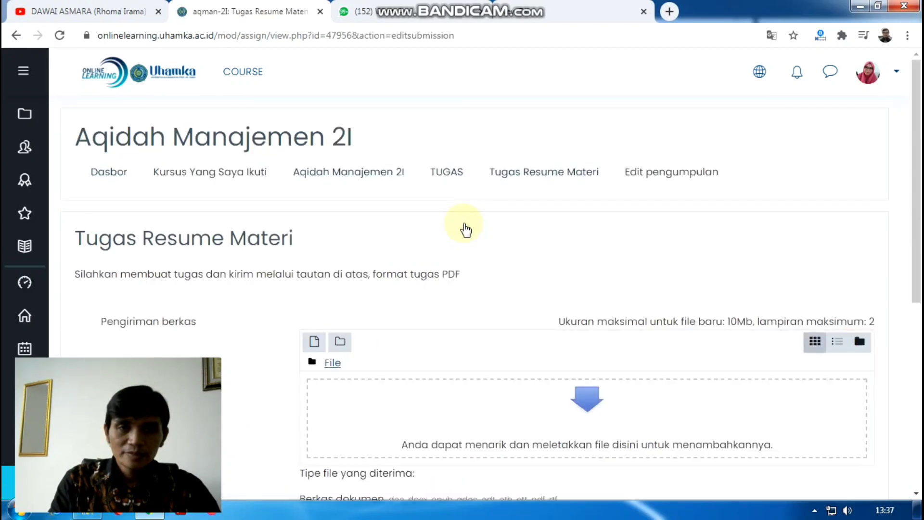
pyautogui.scroll(-3, 466, 229)
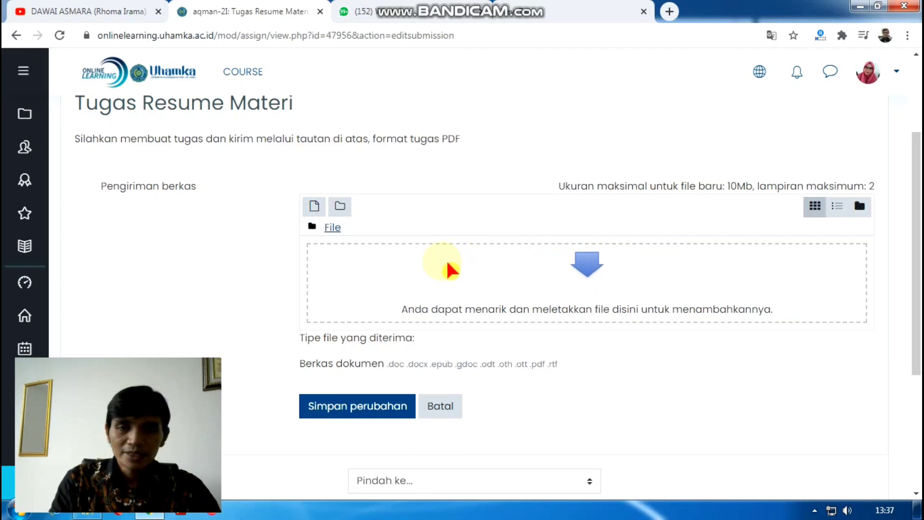
pyautogui.click(332, 233)
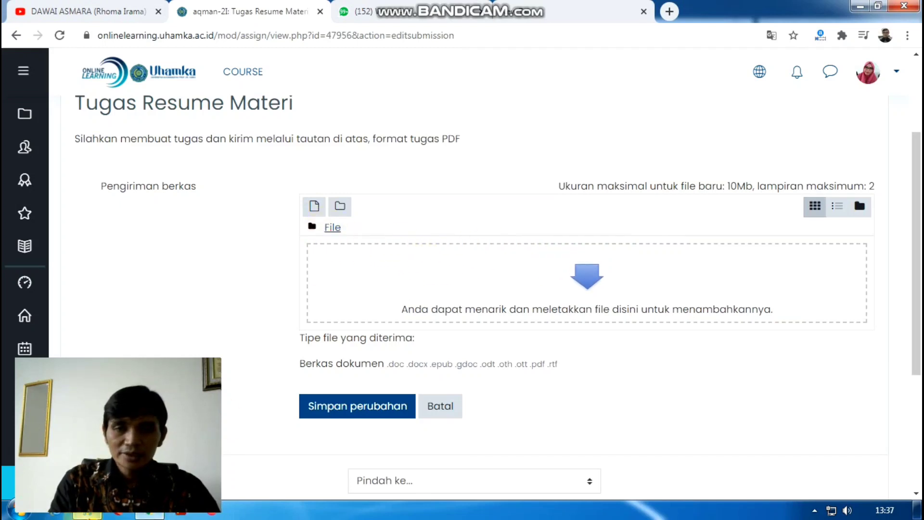
# Switch to Windows Explorer and open the Materi PPT folder on drive D: under DOSEN, Perkuliahan Ganjil 2020-2021, Ibadah Akhlak
pyautogui.hotkey('alt', 'Tab')
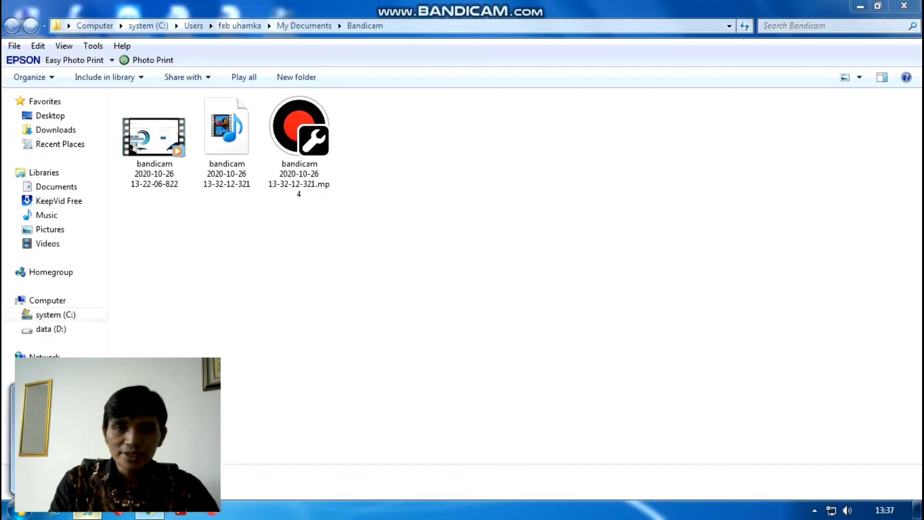
pyautogui.click(49, 331)
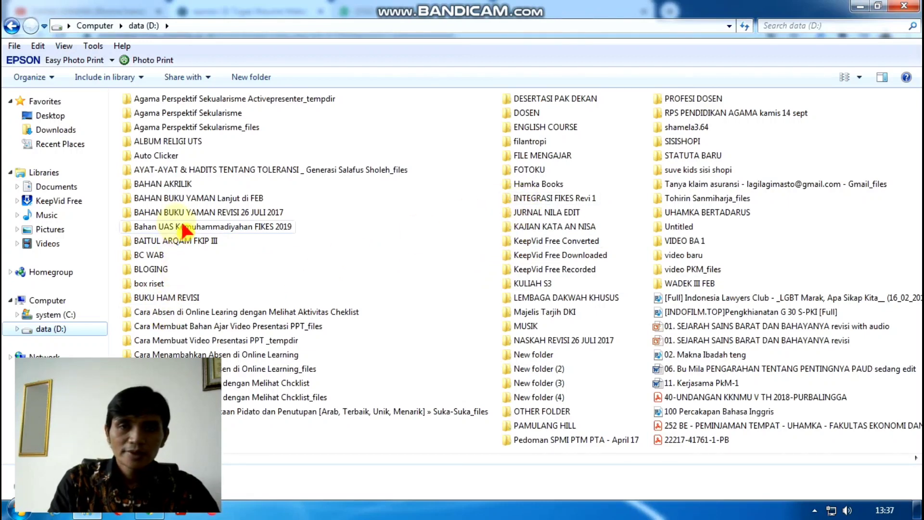
pyautogui.doubleClick(520, 112)
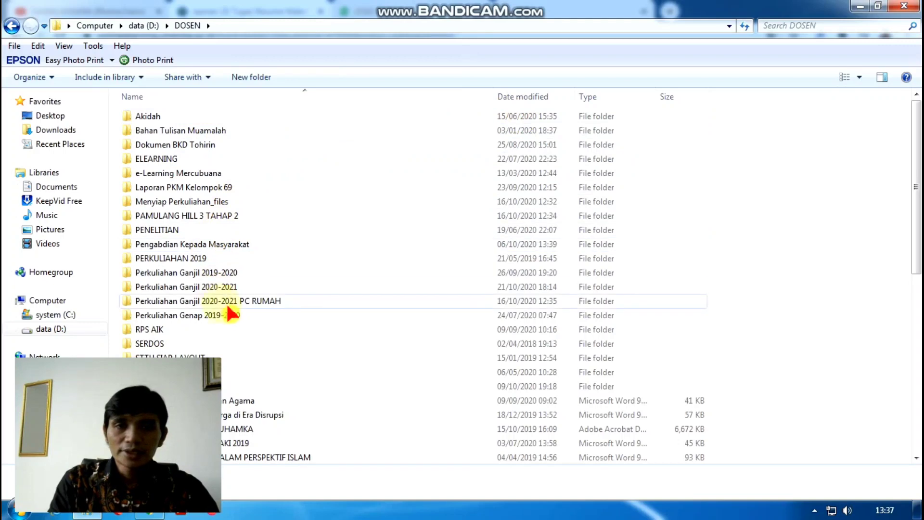
pyautogui.doubleClick(223, 287)
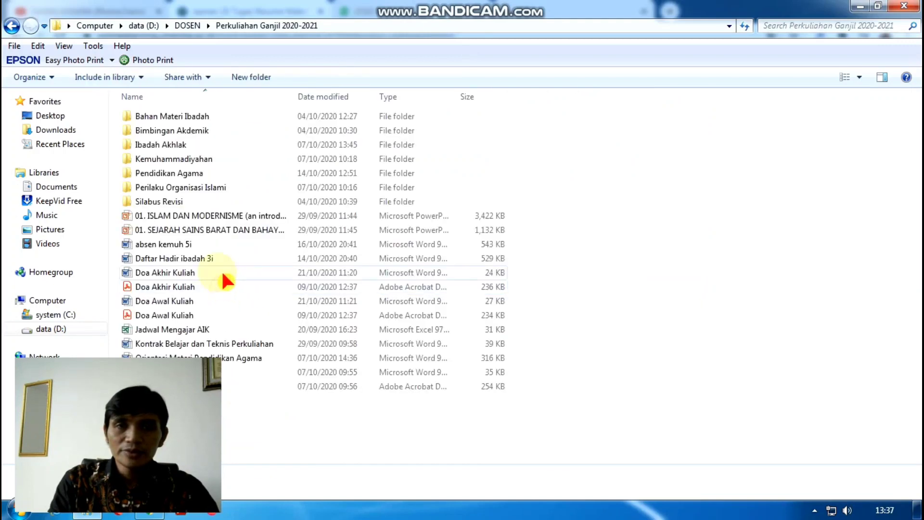
pyautogui.doubleClick(179, 144)
pyautogui.doubleClick(172, 116)
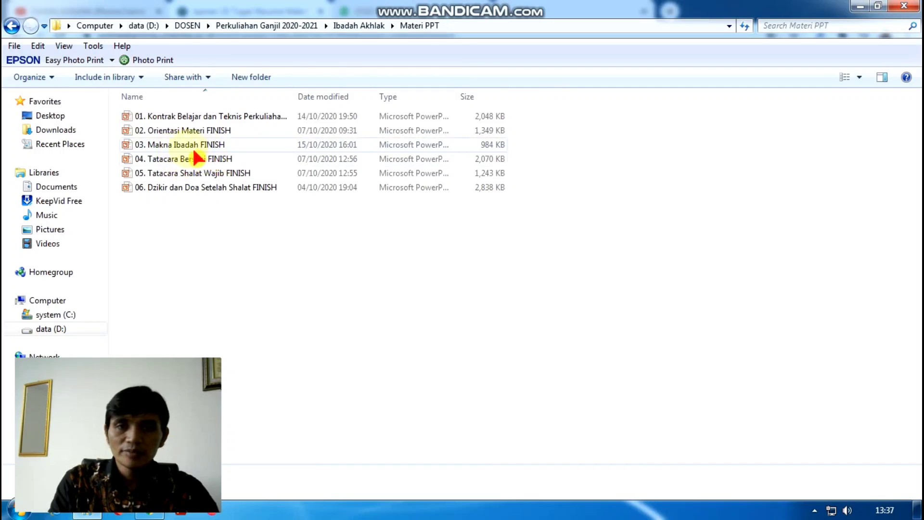
# Find the Pembagian Ibadah PDF in the Materi Tertulis folder under Ibadah Akhlak and add it to the browser's submission file area
pyautogui.click(11, 25)
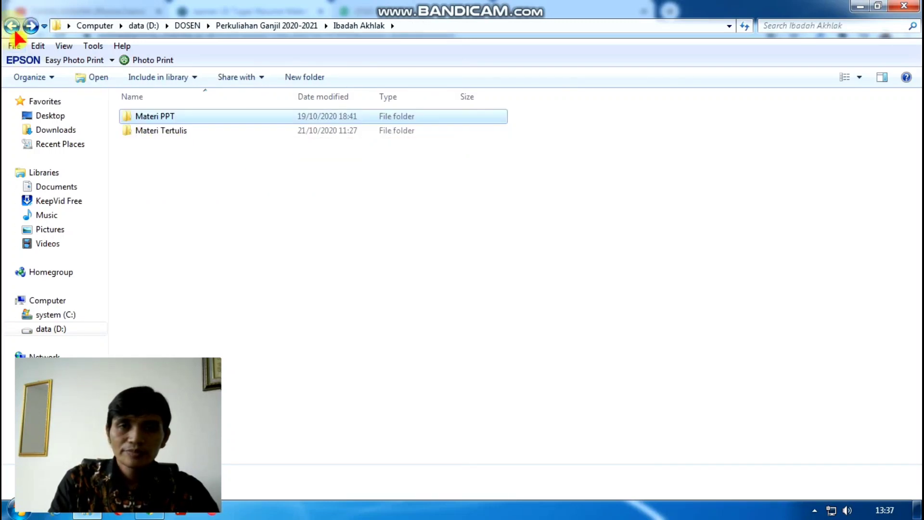
pyautogui.doubleClick(162, 132)
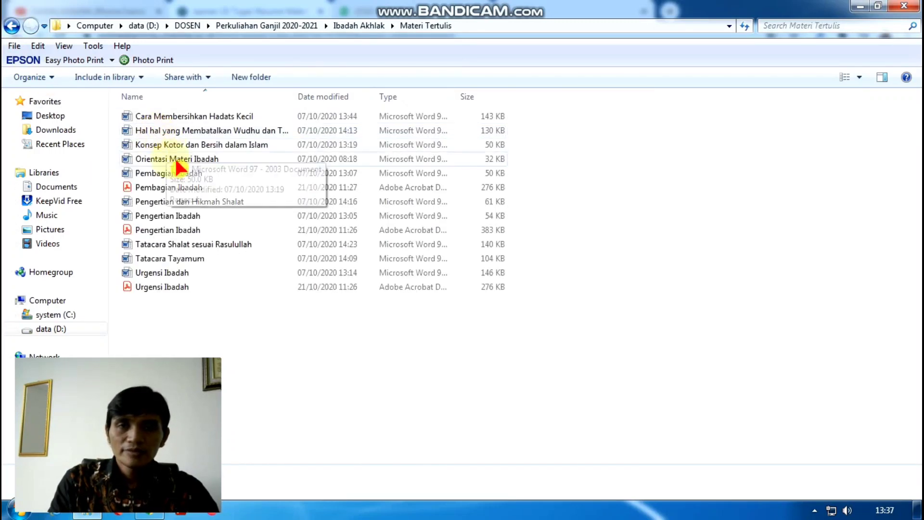
pyautogui.click(183, 189)
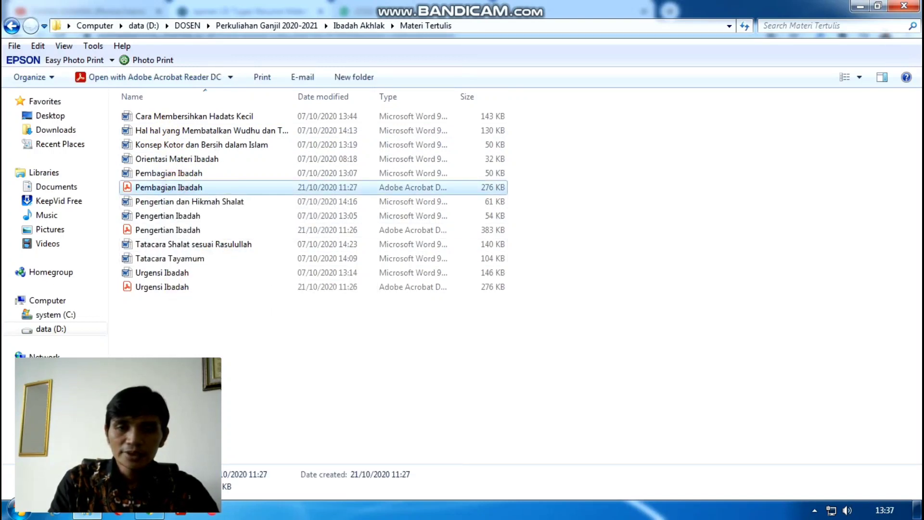
pyautogui.moveTo(159, 512); pyautogui.dragTo(634, 324)
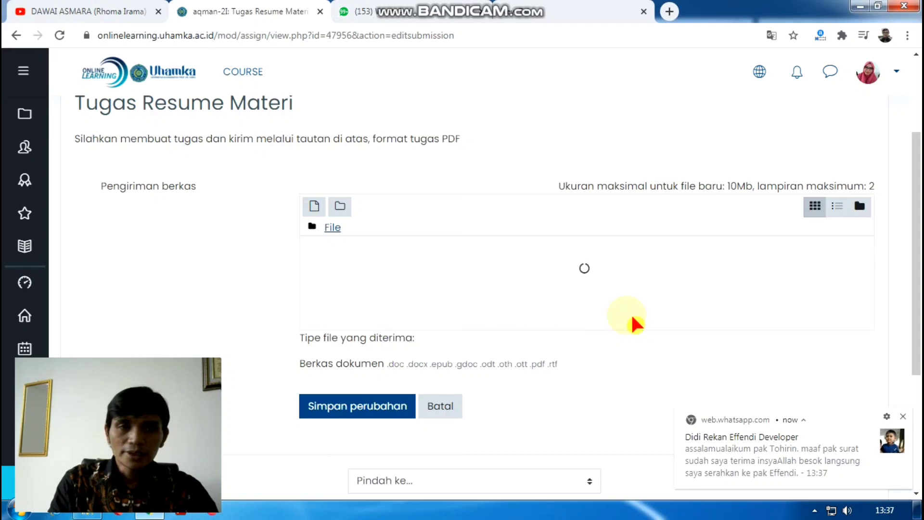
# Save the Tugas Resume Materi submission with the attached Pembagian Ibadah PDF (Simpan perubahan)
pyautogui.scroll(-1, 480, 308)
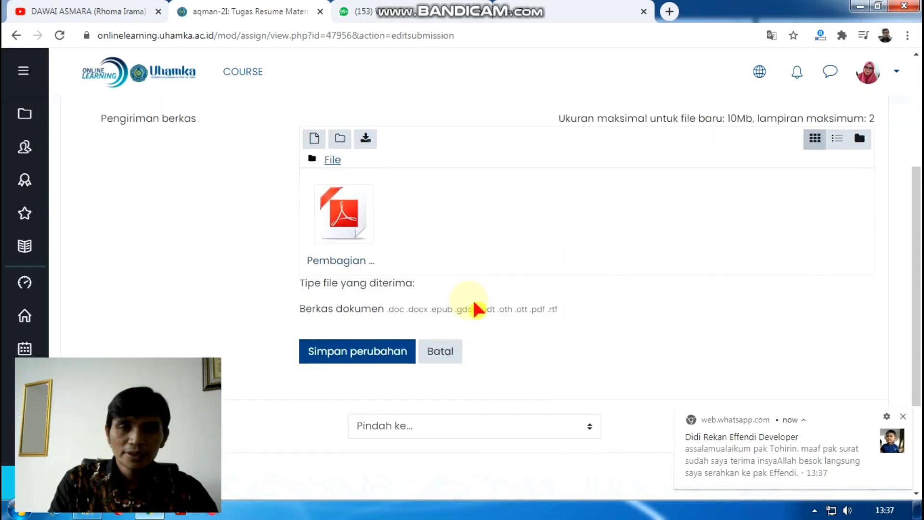
pyautogui.scroll(-1, 470, 272)
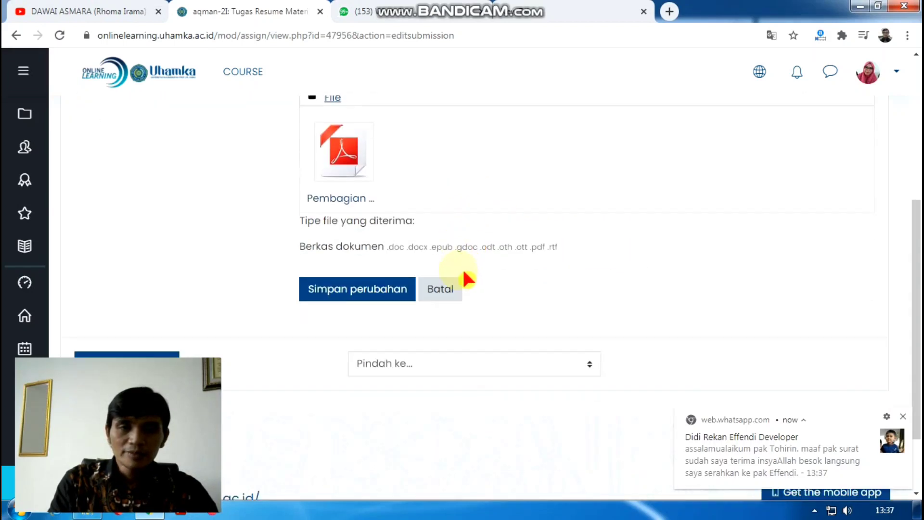
pyautogui.click(341, 287)
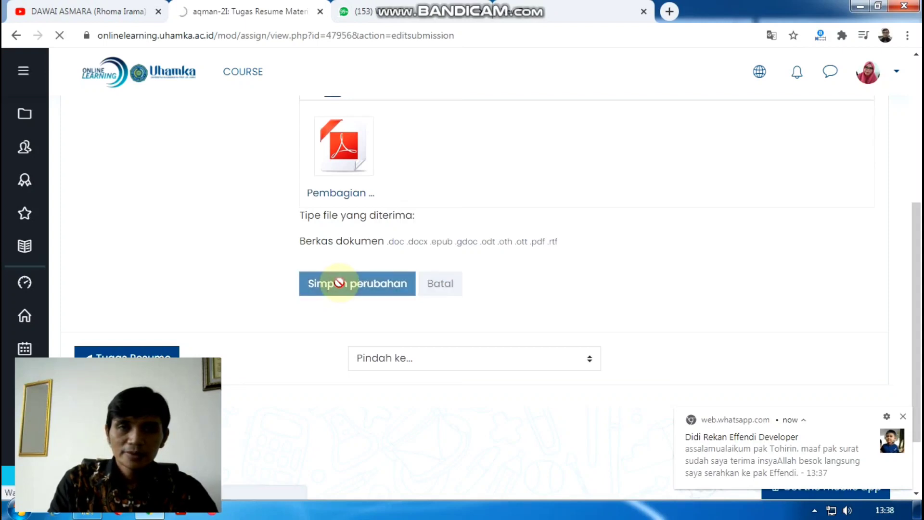
# Examine the student's submission page for the submission status, grading status, deadline, attached file and editing options
pyautogui.scroll(-2, 376, 295)
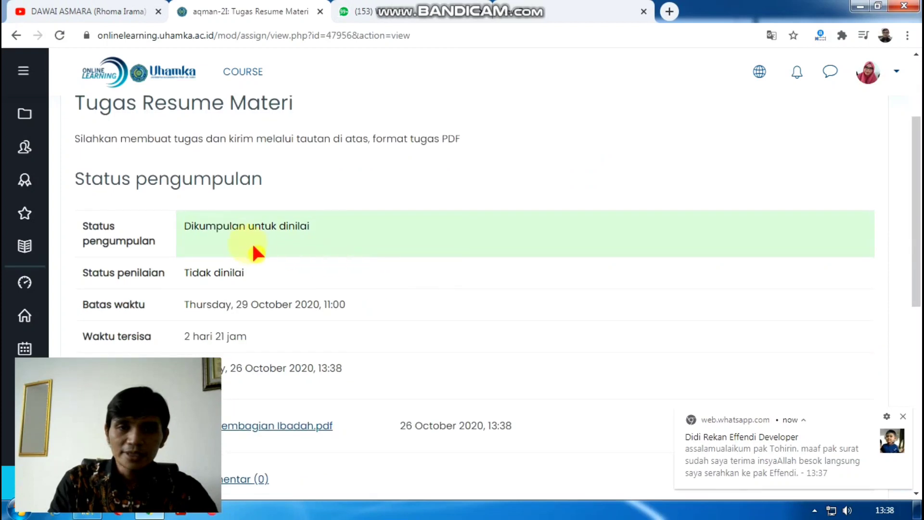
pyautogui.scroll(-1, 296, 232)
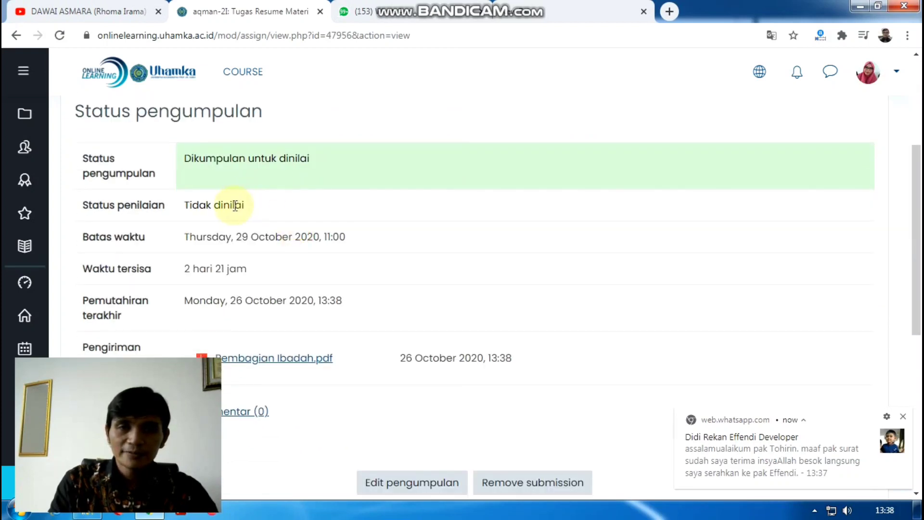
pyautogui.scroll(-1, 217, 199)
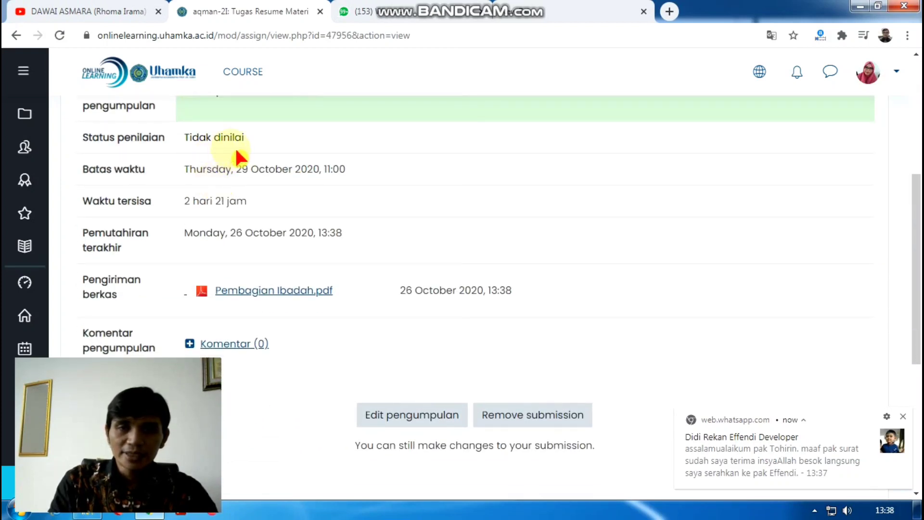
pyautogui.scroll(-1, 243, 164)
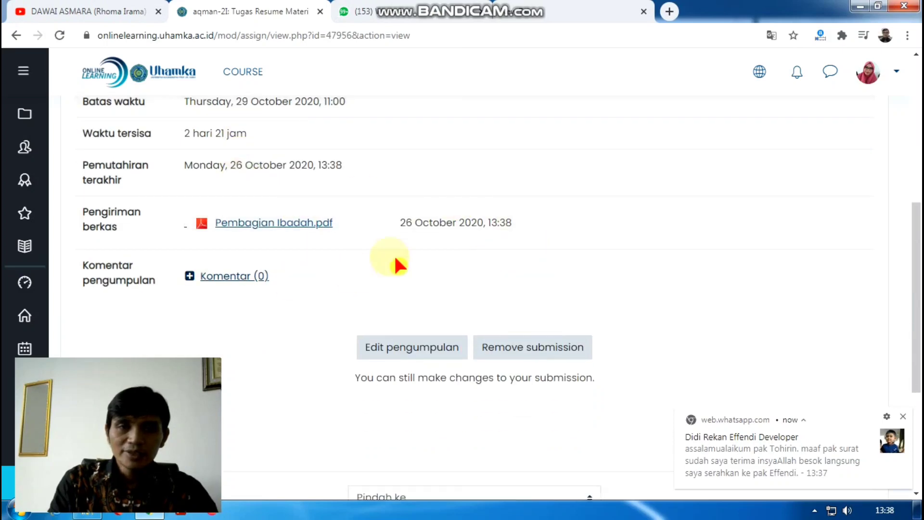
pyautogui.scroll(-1, 361, 233)
pyautogui.scroll(2, 388, 246)
pyautogui.scroll(4, 388, 245)
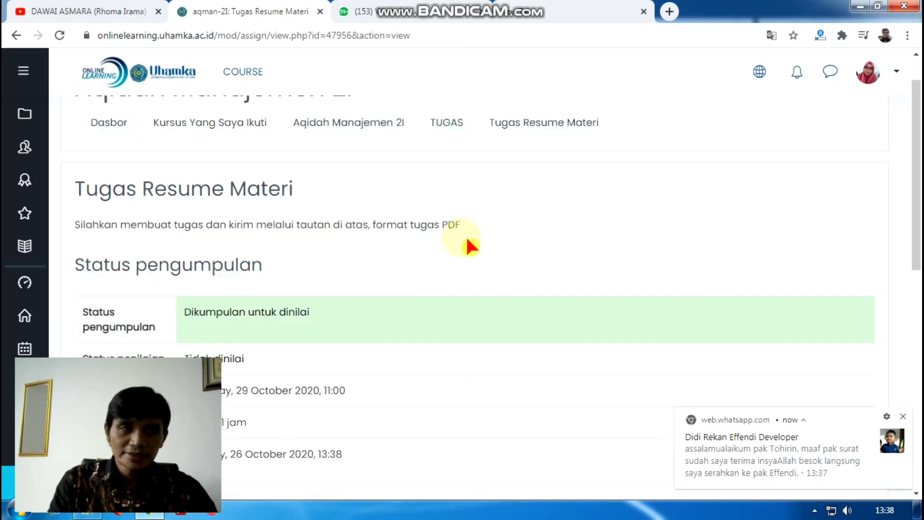
# Log out of the student account and sign in with the saved lecturer username and the account password
pyautogui.click(893, 73)
pyautogui.click(832, 298)
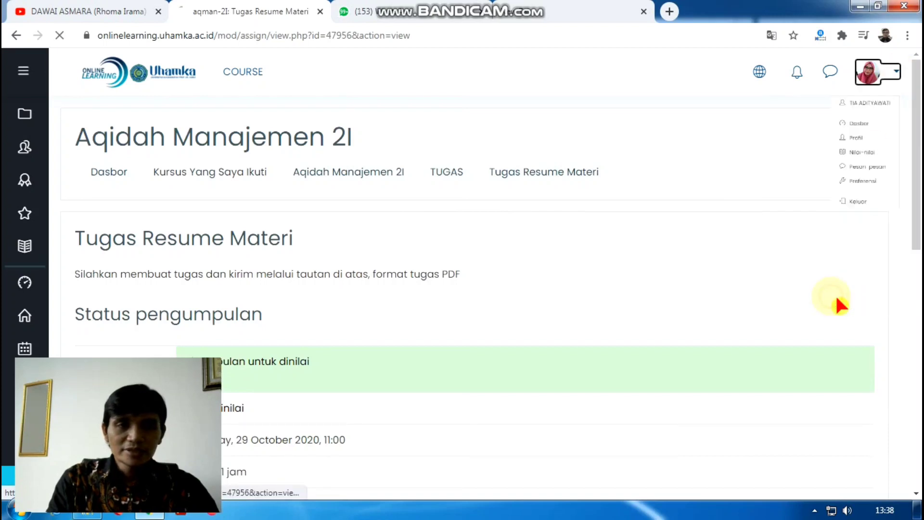
pyautogui.click(644, 182)
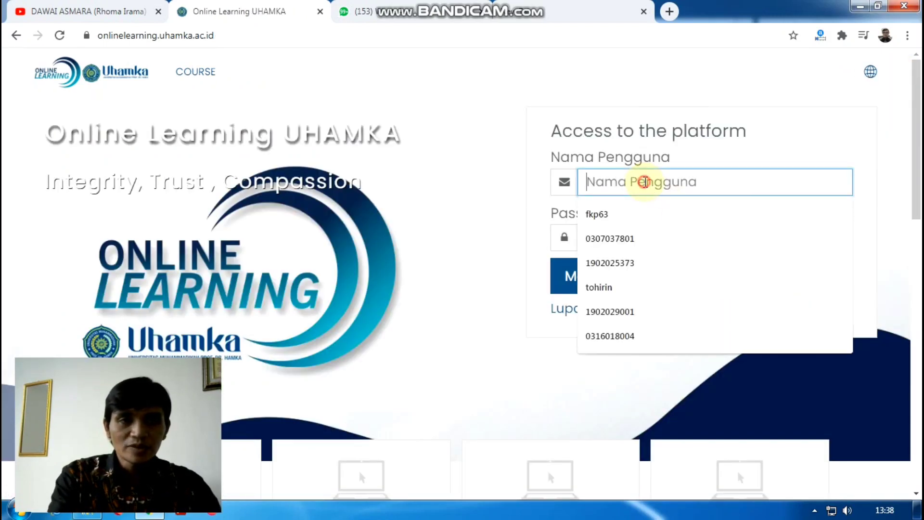
pyautogui.click(621, 213)
pyautogui.click(613, 234)
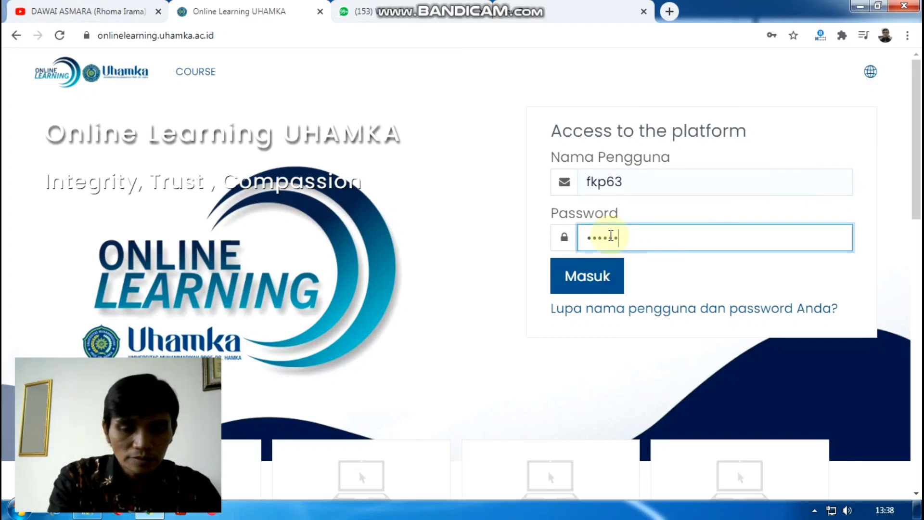
pyautogui.press('Return')
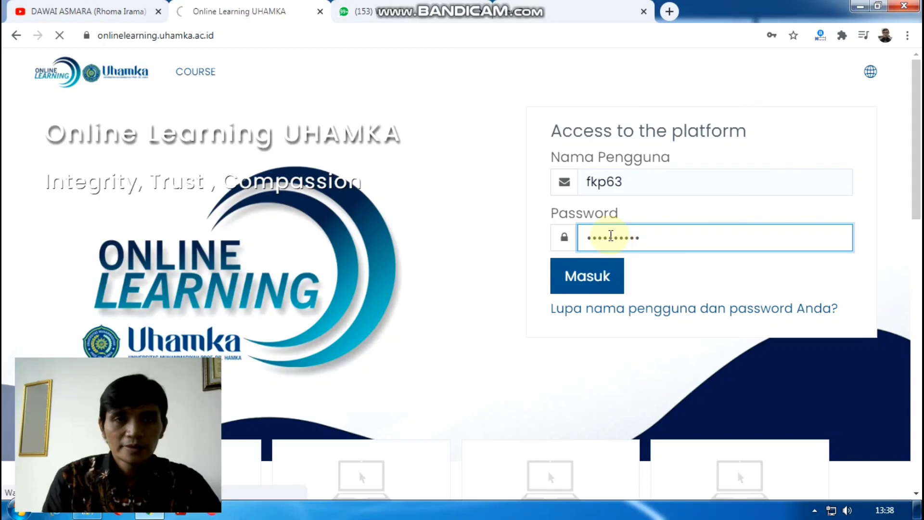
# Open the Tugas Resume Materi assignment in the TUGAS section of the Aqidah Manajemen 2I course as lecturer
pyautogui.scroll(-4, 332, 279)
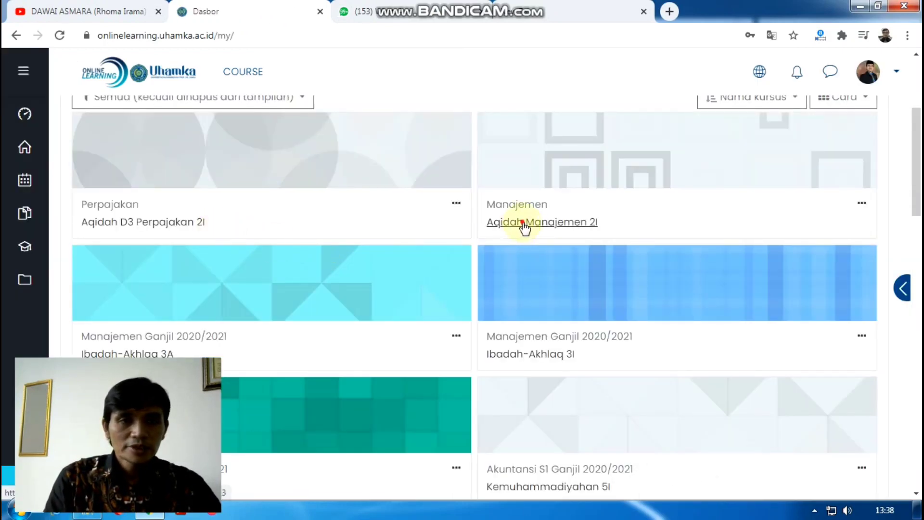
pyautogui.click(524, 224)
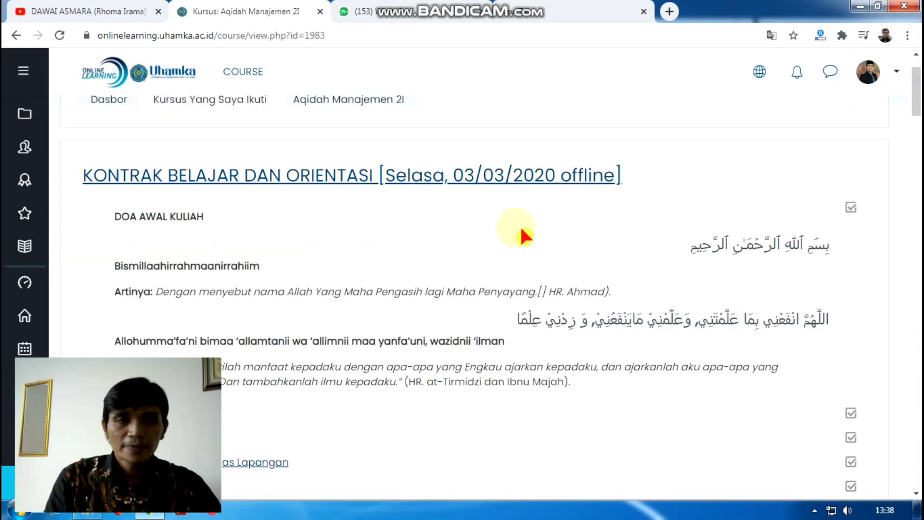
pyautogui.scroll(-12, 525, 236)
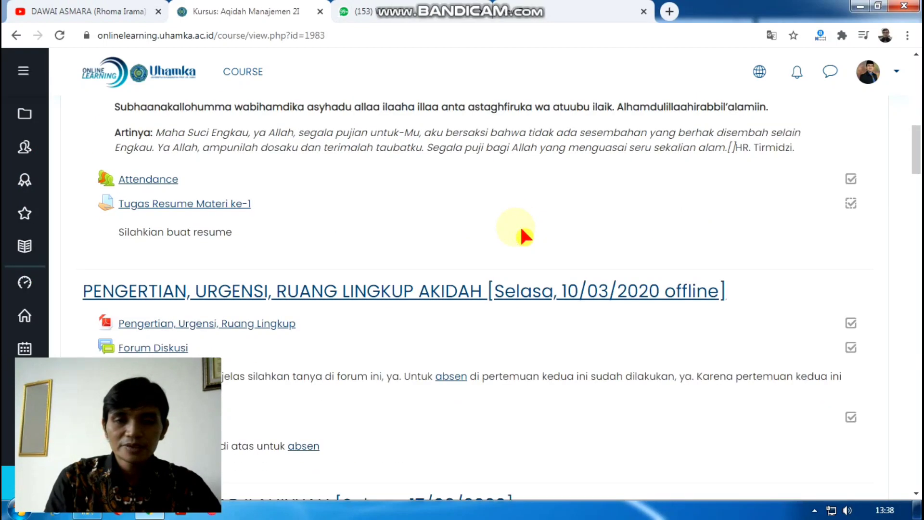
pyautogui.scroll(-20, 390, 255)
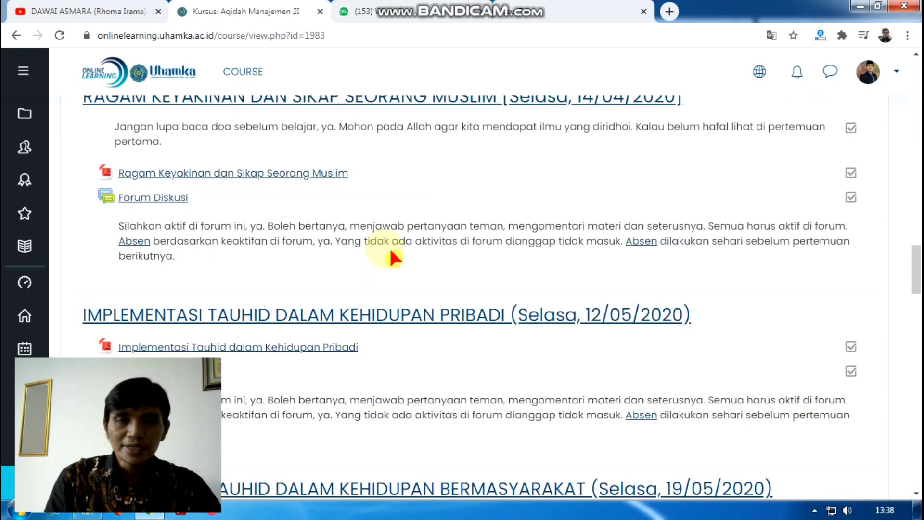
pyautogui.scroll(-20, 392, 258)
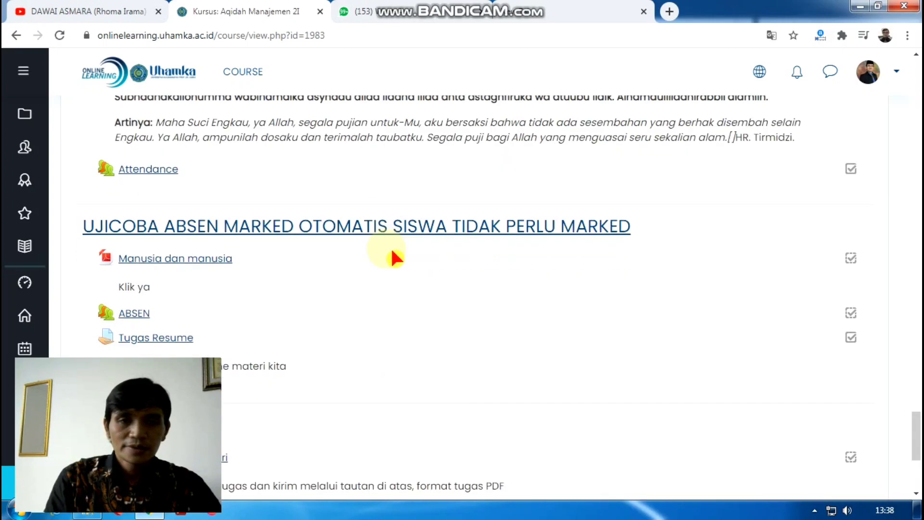
pyautogui.scroll(-5, 393, 257)
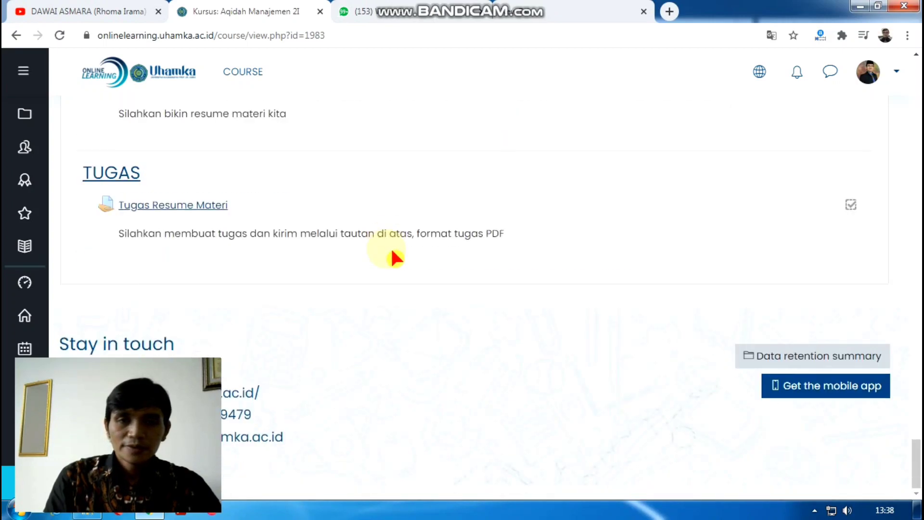
pyautogui.click(164, 204)
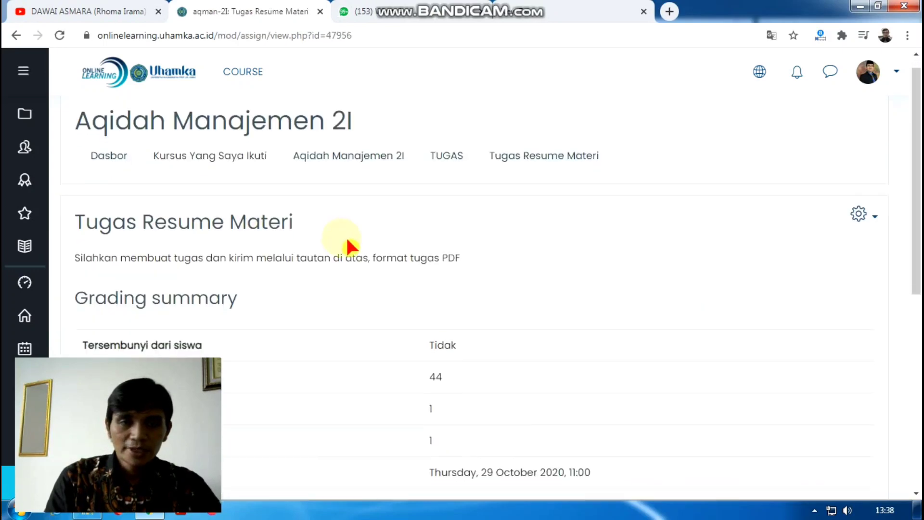
# Review the assignment's grading summary and open the list of all submissions
pyautogui.scroll(-3, 347, 247)
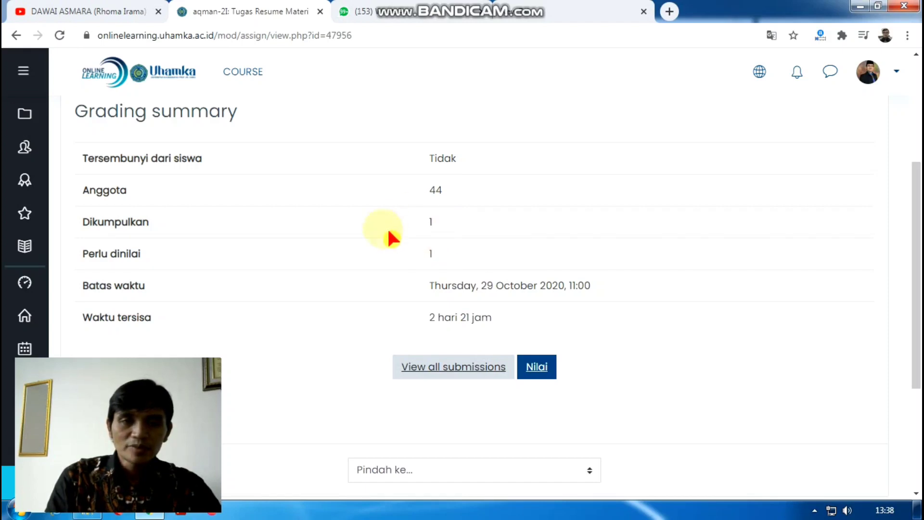
pyautogui.scroll(-1, 438, 161)
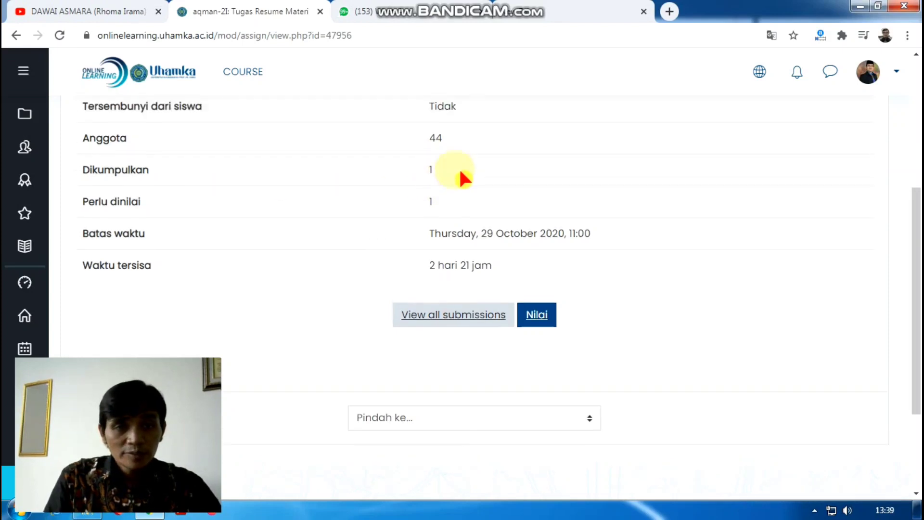
pyautogui.scroll(1, 450, 169)
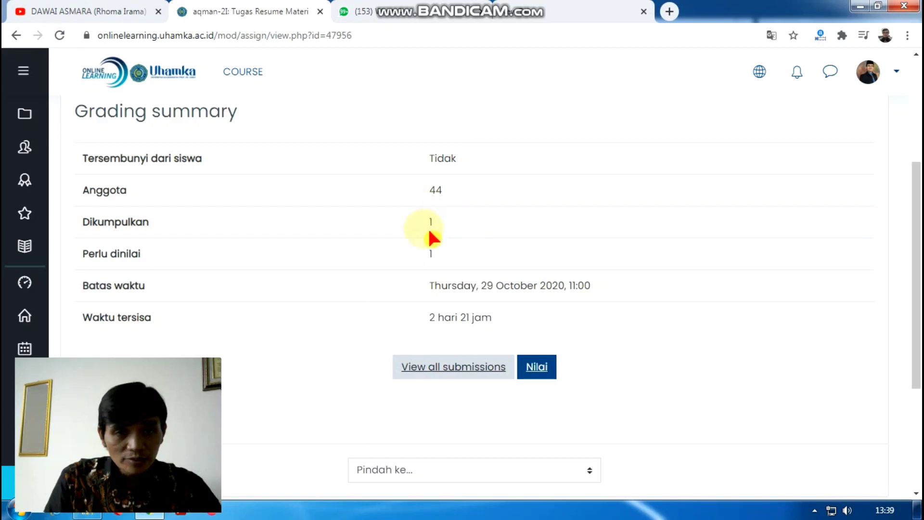
pyautogui.scroll(-1, 440, 230)
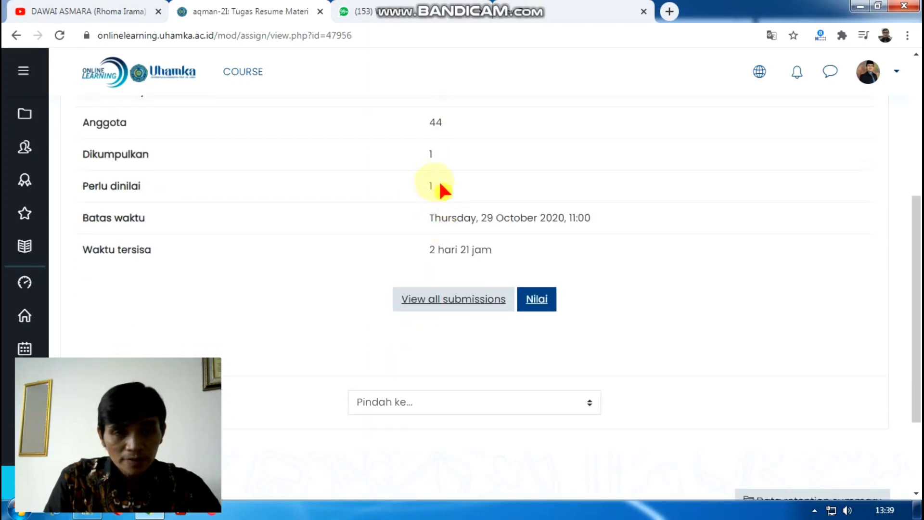
pyautogui.click(439, 302)
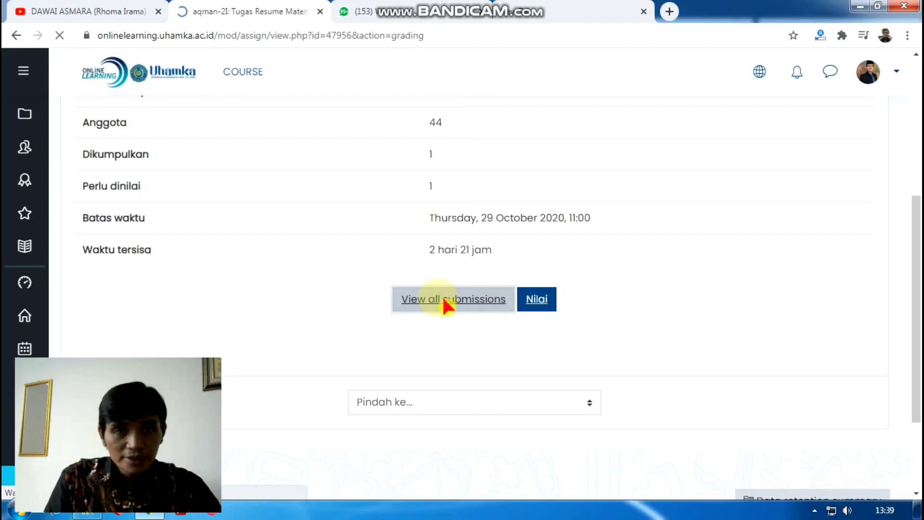
# Examine the submission status of the students on the first two pages of the submissions list
pyautogui.scroll(-5, 445, 283)
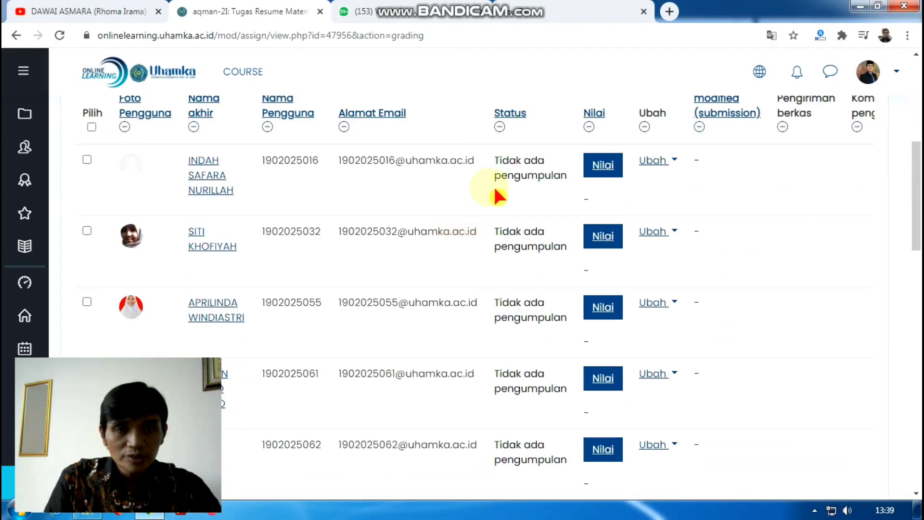
pyautogui.scroll(-2, 439, 182)
pyautogui.scroll(2, 481, 185)
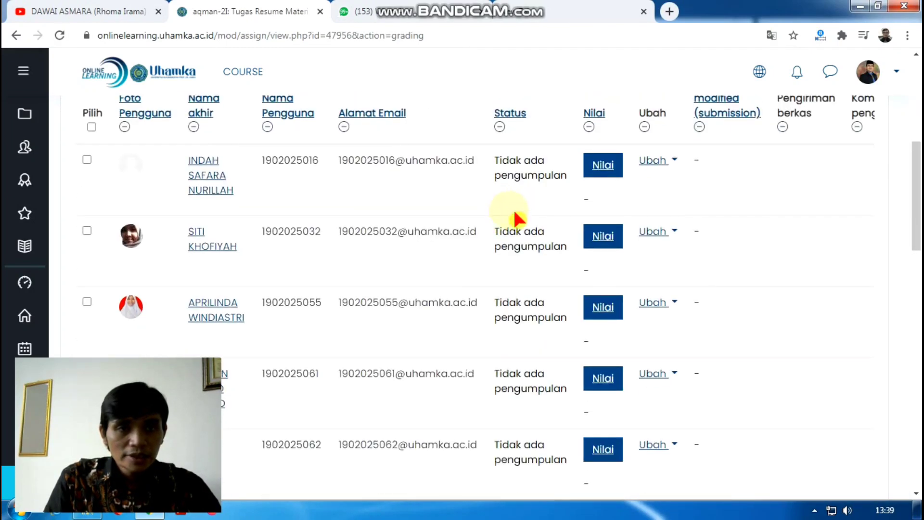
pyautogui.scroll(1, 522, 214)
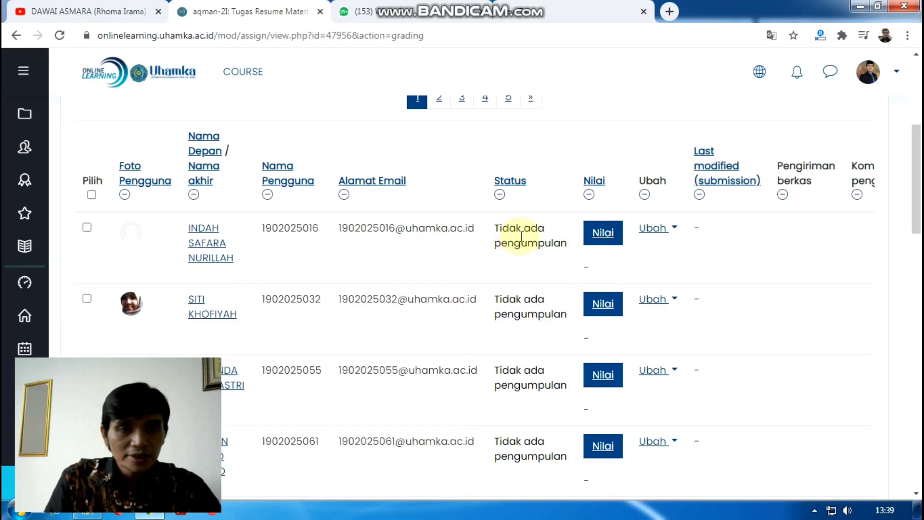
pyautogui.scroll(-4, 517, 245)
pyautogui.scroll(1, 503, 243)
pyautogui.scroll(-1, 505, 238)
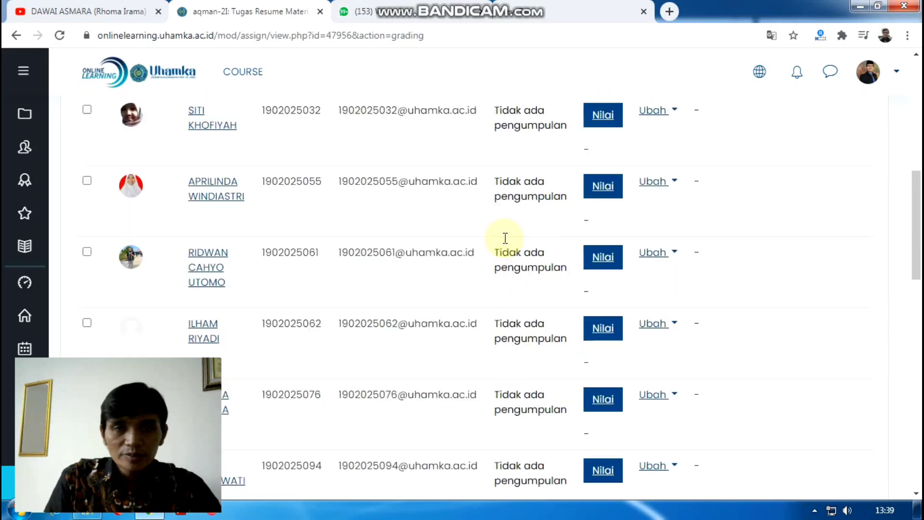
pyautogui.scroll(-10, 505, 238)
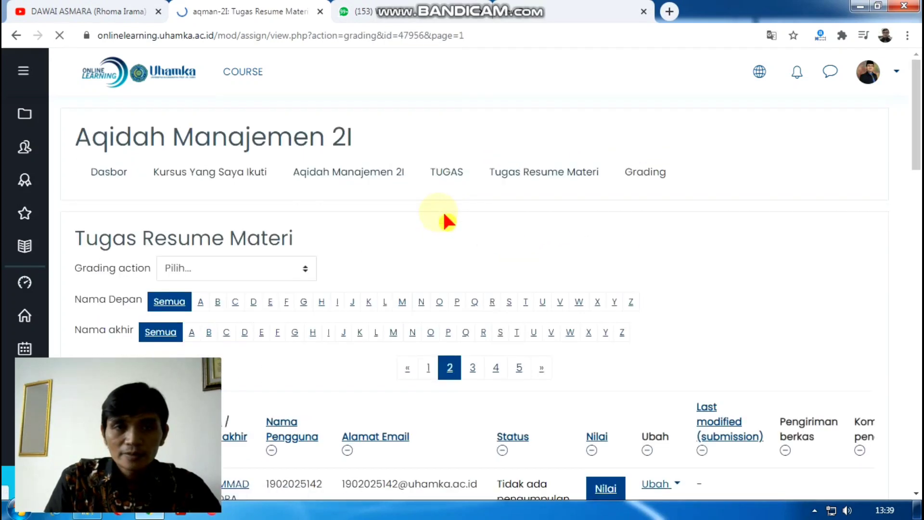
pyautogui.scroll(-7, 438, 217)
pyautogui.scroll(-12, 436, 223)
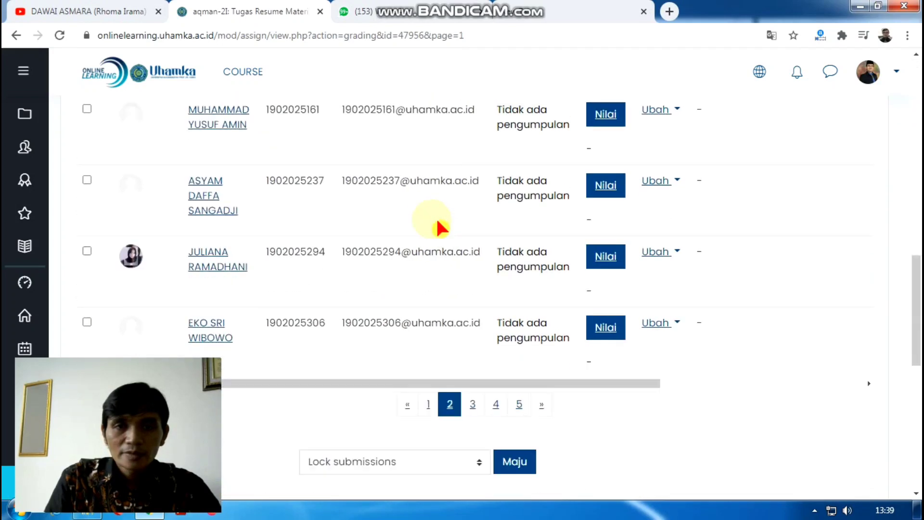
# Go to page 3 of the submissions list and open grading for the student marked Dikumpulan untuk dinilai
pyautogui.click(473, 190)
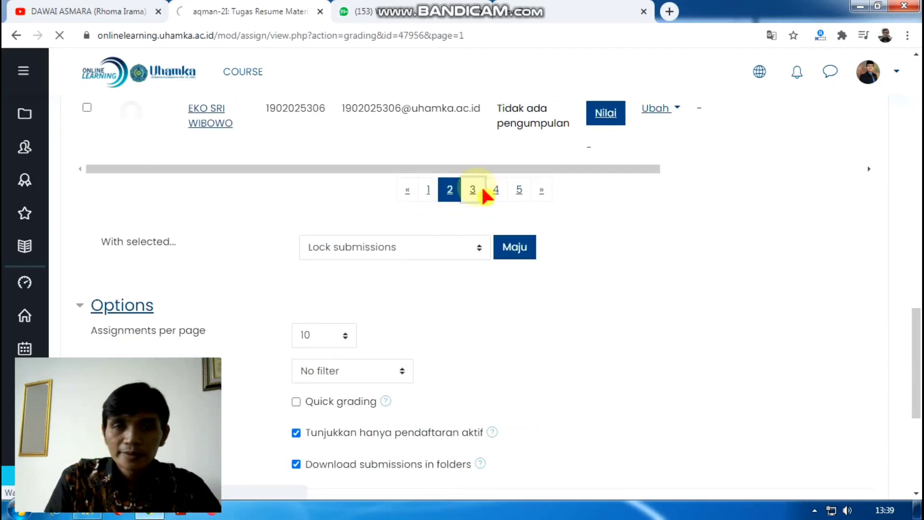
pyautogui.scroll(-10, 445, 190)
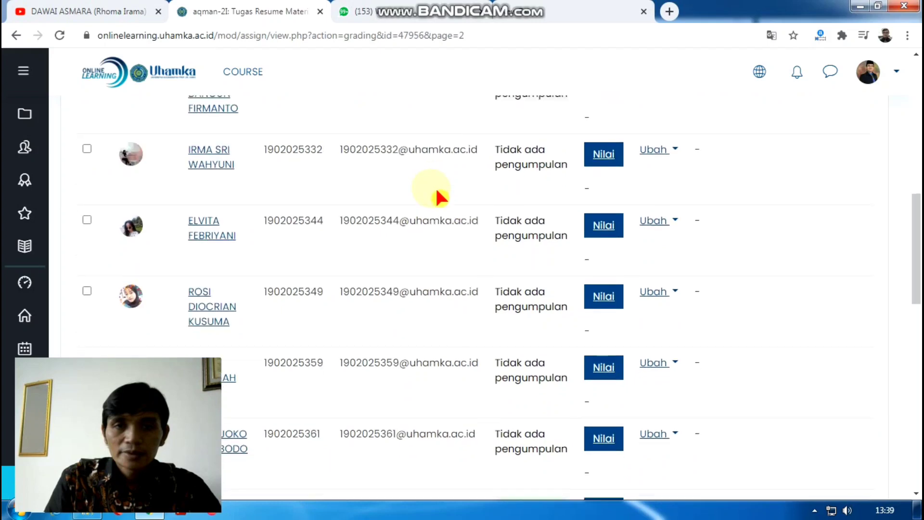
pyautogui.scroll(-5, 438, 195)
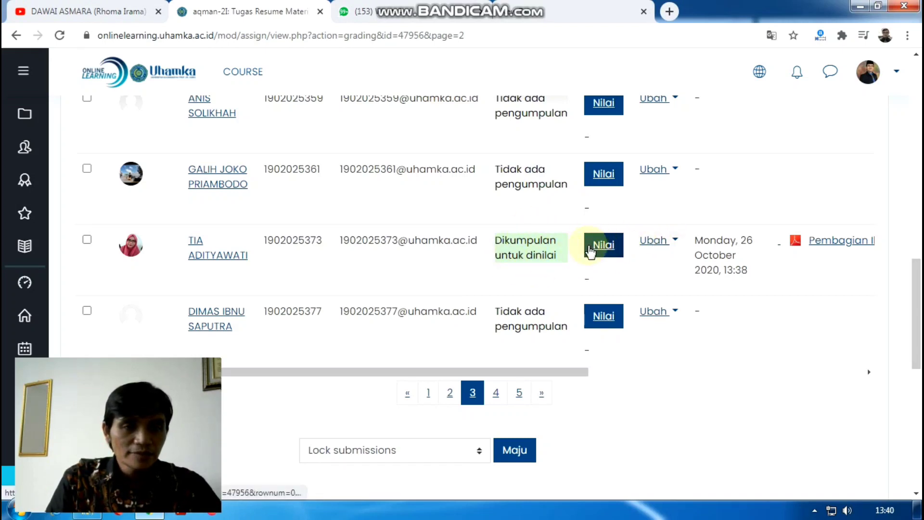
pyautogui.click(610, 245)
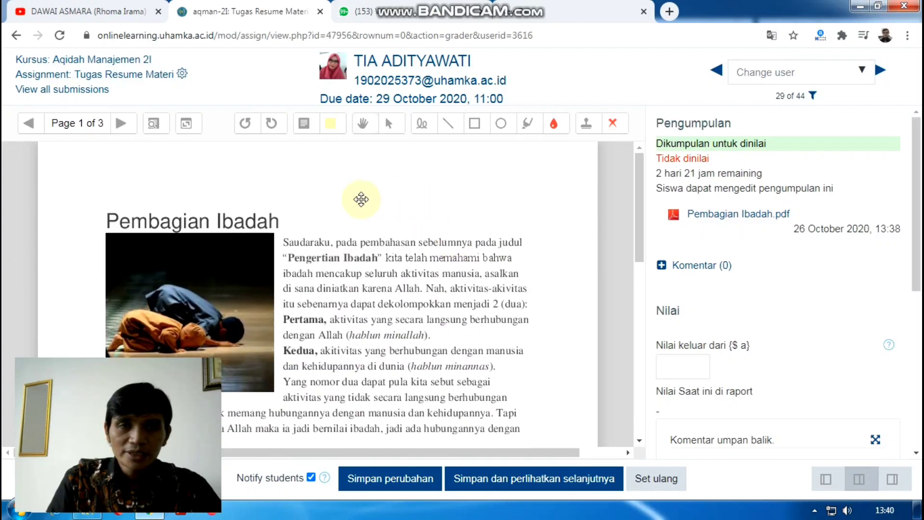
# Read through the first page of the submitted Pembagian Ibadah.pdf in the grading view
pyautogui.scroll(-4, 361, 199)
pyautogui.scroll(4, 308, 169)
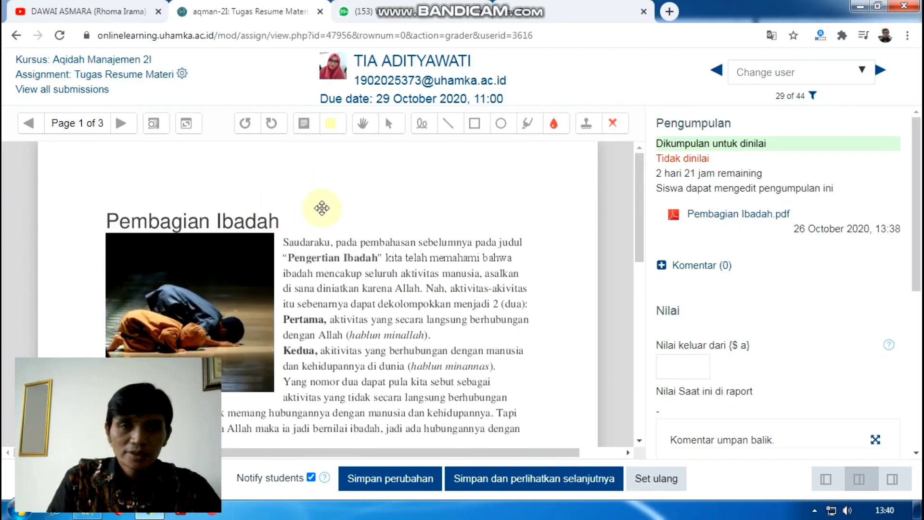
pyautogui.scroll(-5, 324, 209)
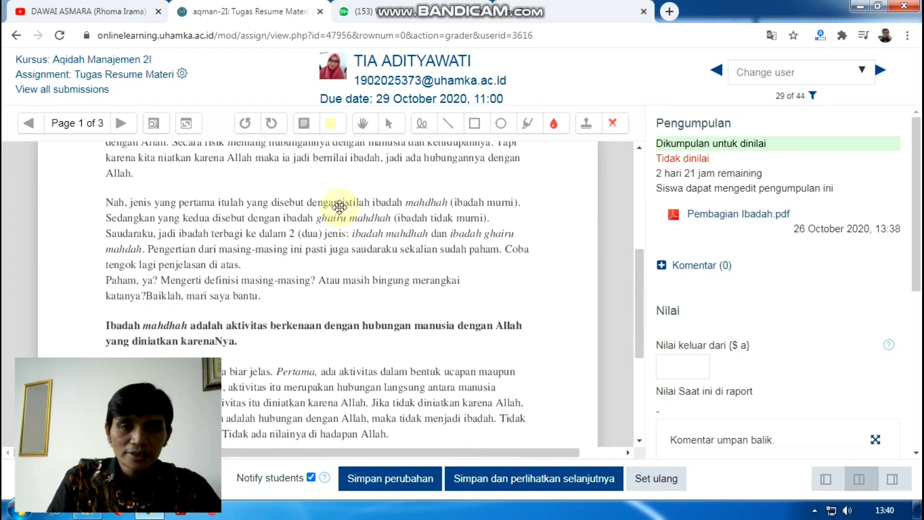
pyautogui.scroll(-4, 340, 207)
pyautogui.scroll(3, 340, 207)
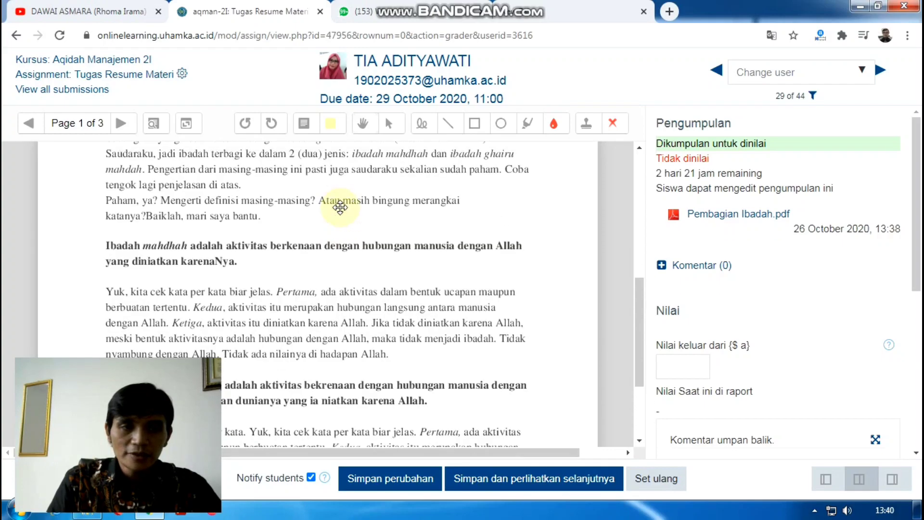
pyautogui.scroll(-2, 340, 207)
pyautogui.scroll(9, 373, 208)
pyautogui.scroll(-2, 373, 209)
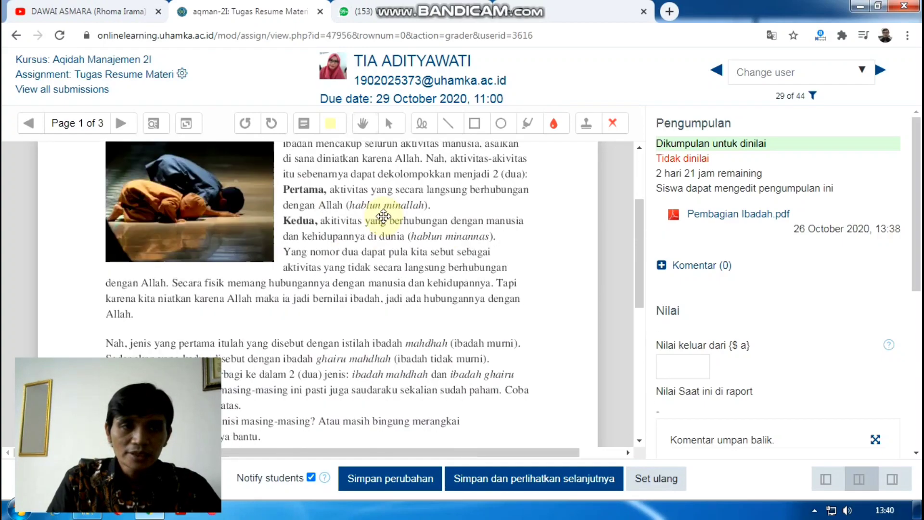
pyautogui.scroll(2, 383, 214)
pyautogui.scroll(-6, 381, 209)
pyautogui.scroll(4, 382, 212)
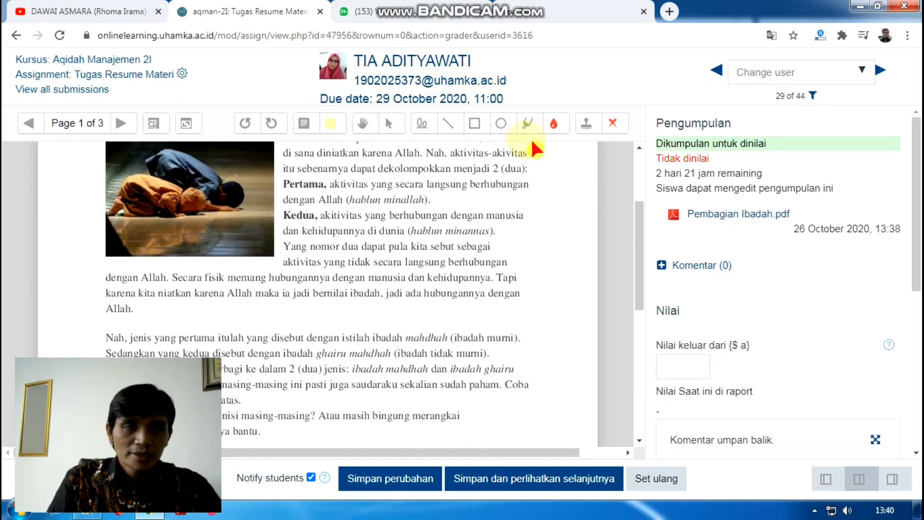
pyautogui.scroll(-3, 573, 247)
# Set the grade for the Pembagian Ibadah.pdf submission to 90 and save the changes
pyautogui.click(670, 362)
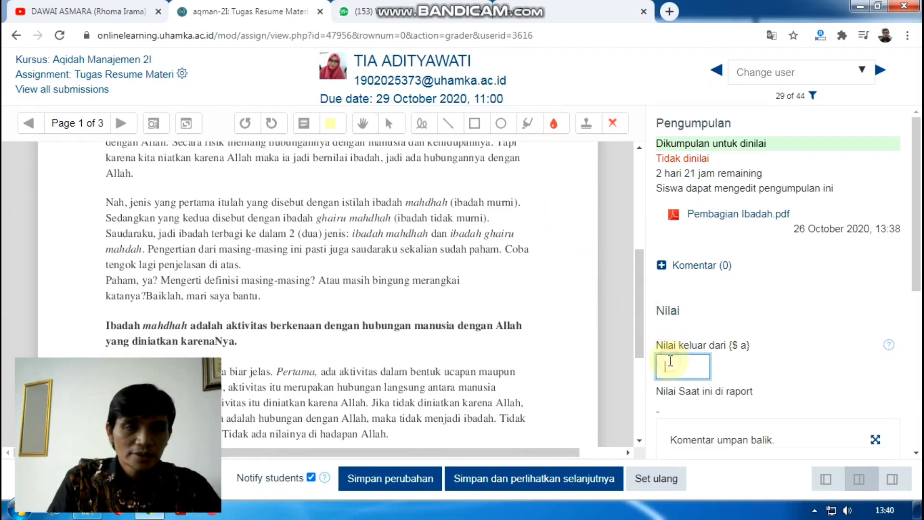
pyautogui.scroll(-2, 675, 360)
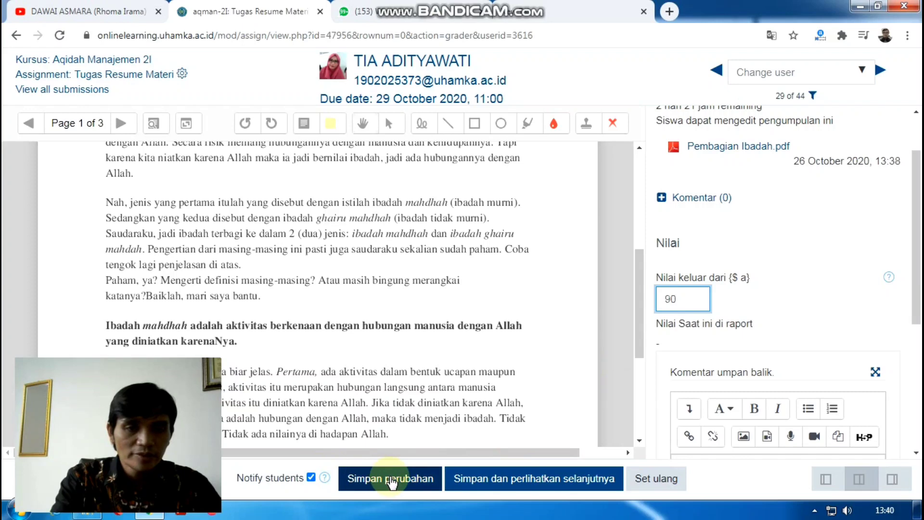
pyautogui.click(391, 479)
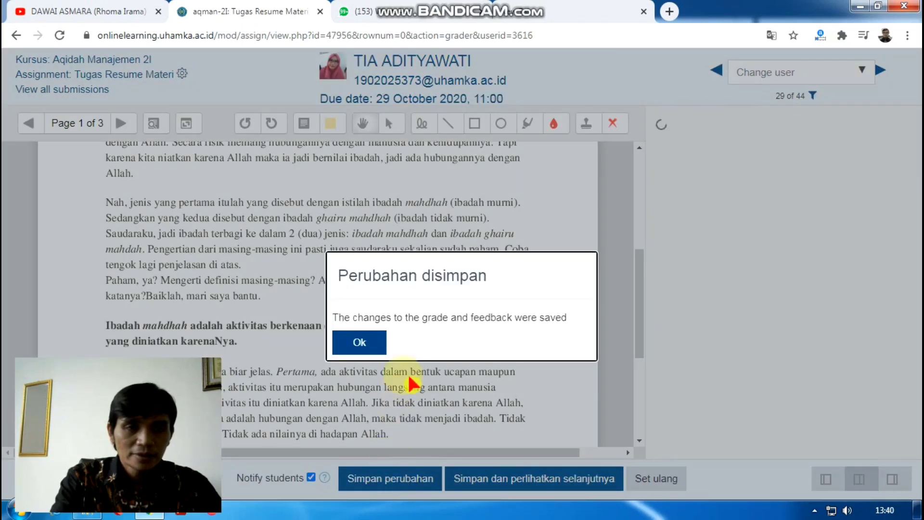
pyautogui.click(364, 341)
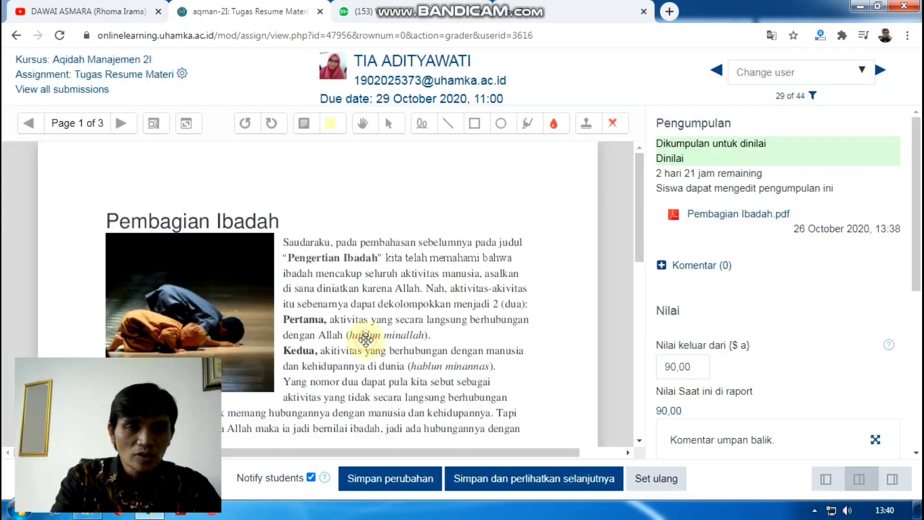
# Review the saved grade and the feedback comment section, and return to the submissions list
pyautogui.scroll(-3, 722, 351)
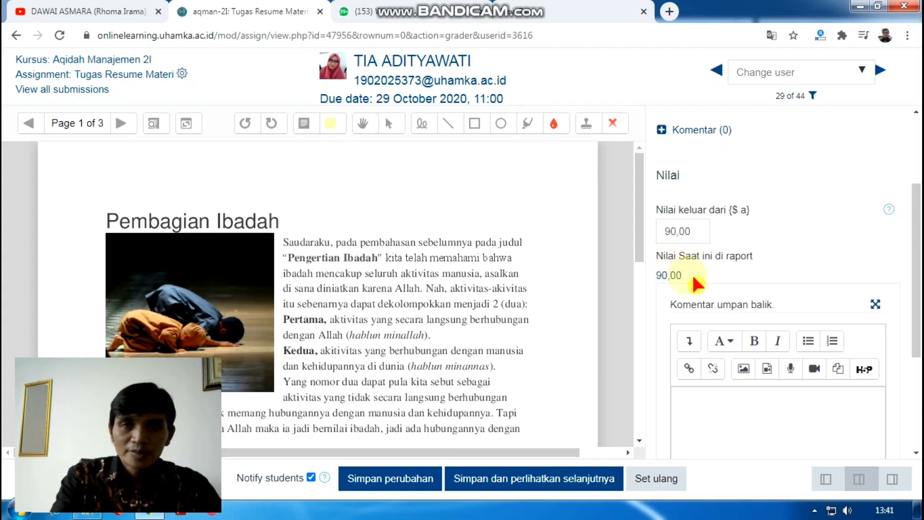
pyautogui.scroll(2, 706, 284)
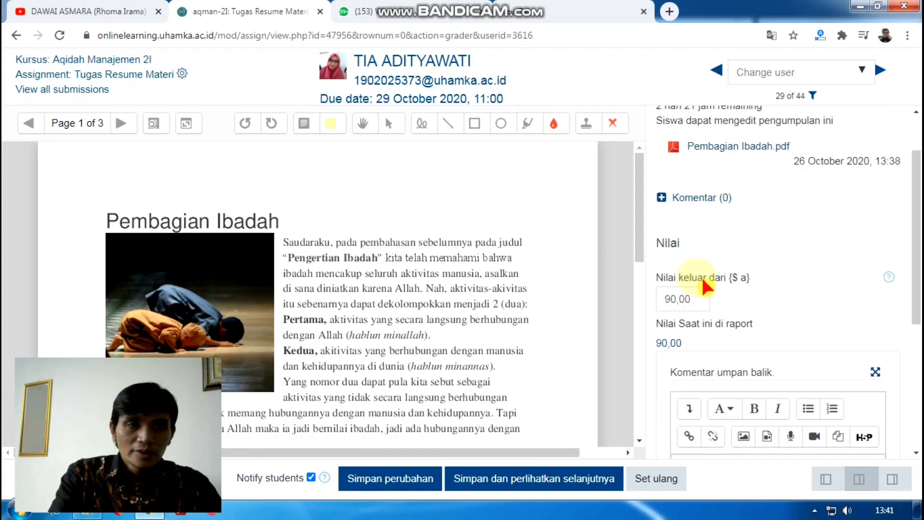
pyautogui.scroll(-2, 683, 329)
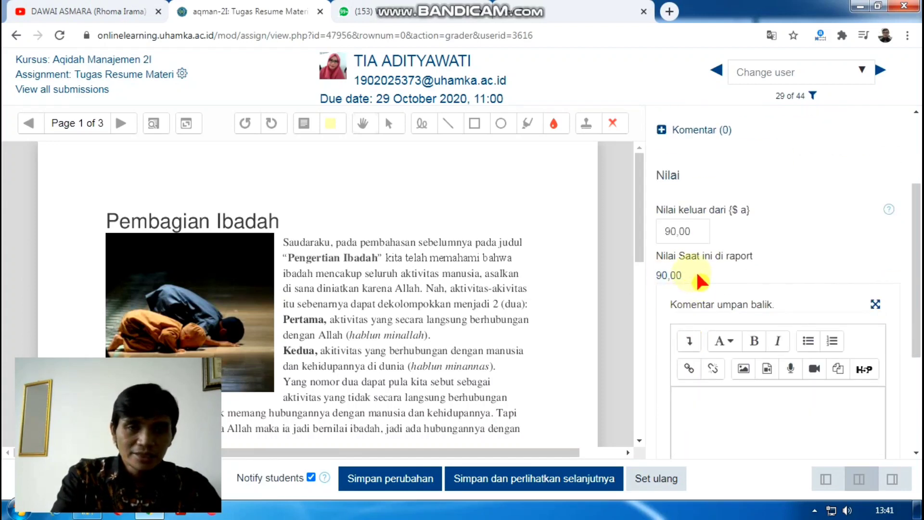
pyautogui.scroll(2, 701, 284)
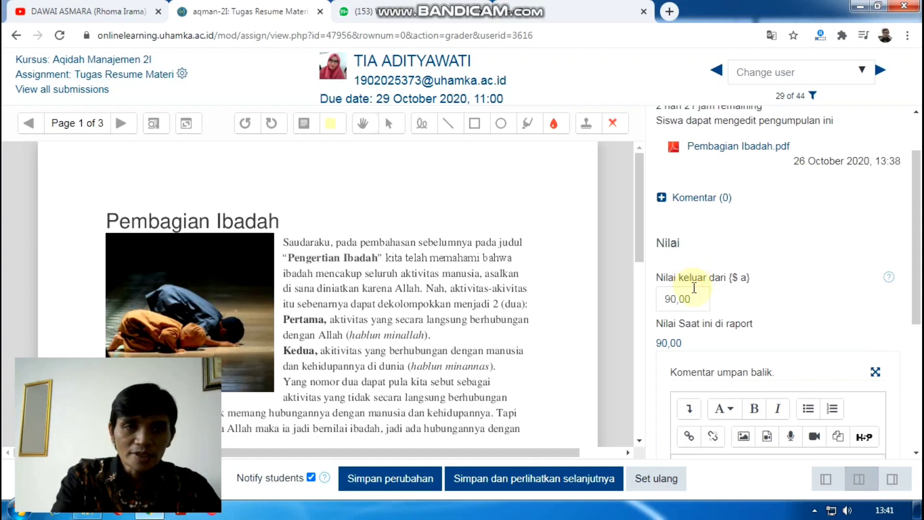
pyautogui.scroll(2, 694, 288)
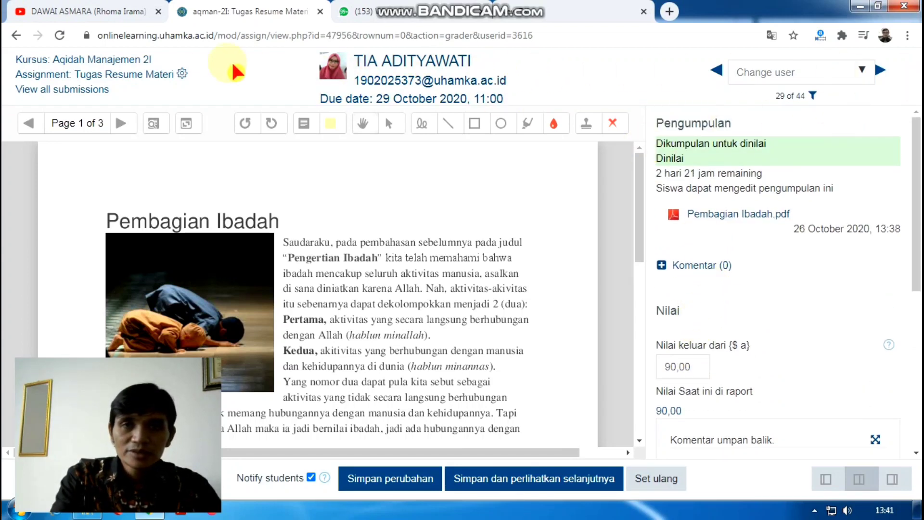
pyautogui.click(16, 36)
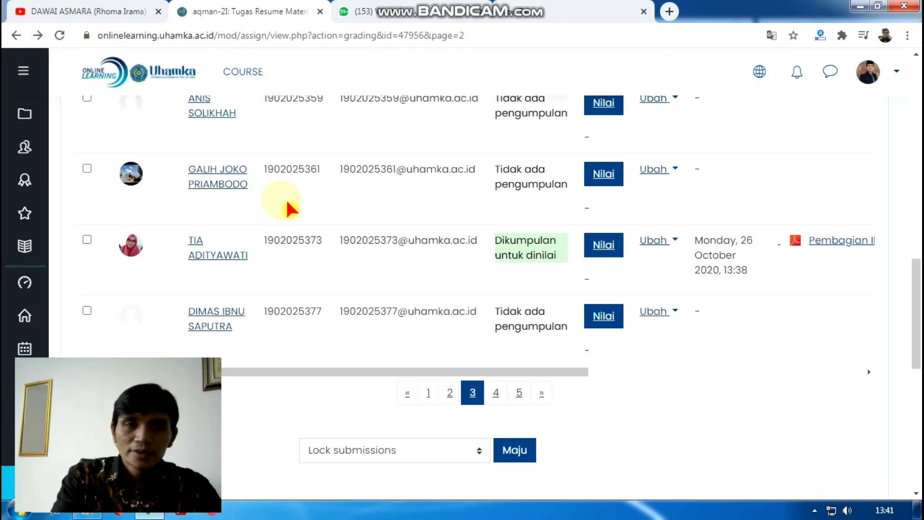
pyautogui.scroll(2, 270, 166)
pyautogui.click(208, 171)
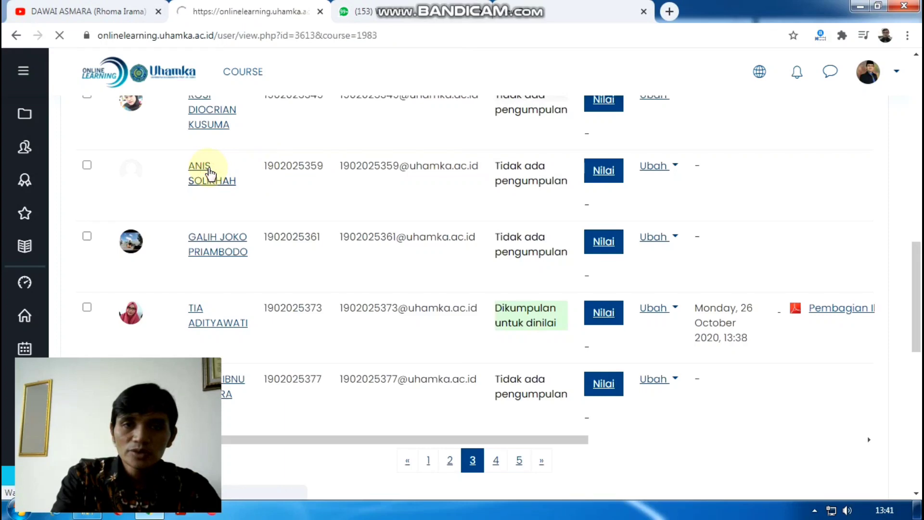
pyautogui.click(16, 35)
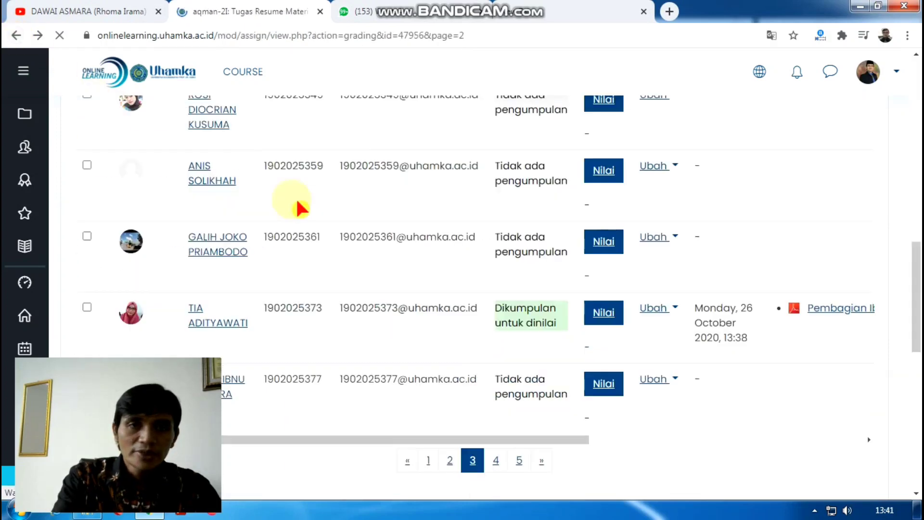
# Reopen the submitted student's grading page from the list and check the grading status, assigned grade and current gradebook grade
pyautogui.scroll(5, 503, 287)
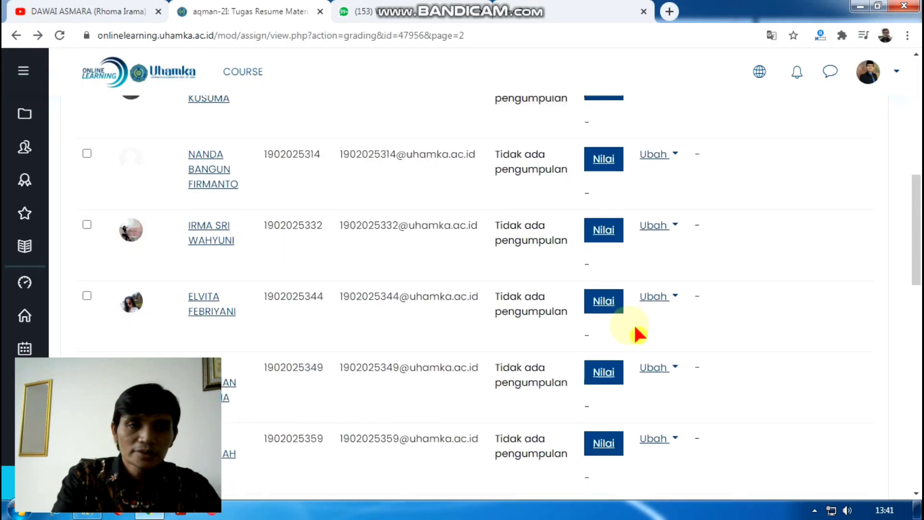
pyautogui.scroll(-6, 640, 330)
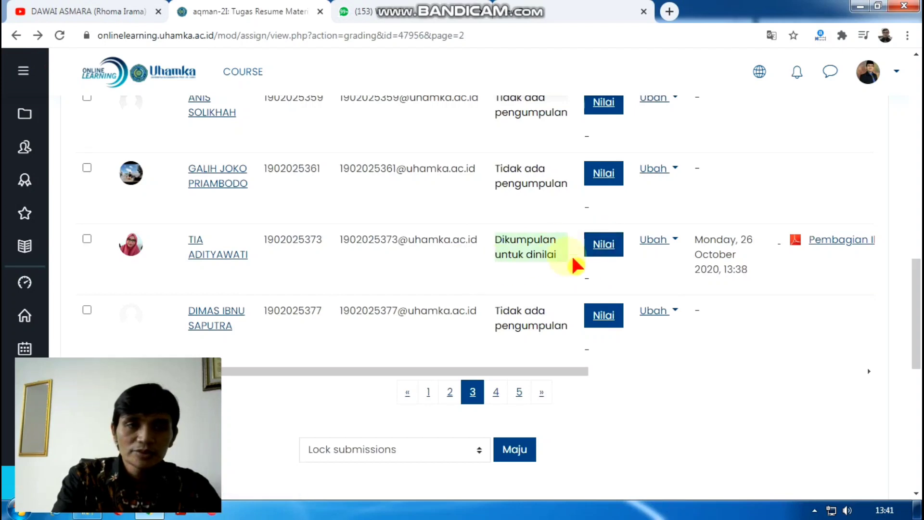
pyautogui.click(608, 248)
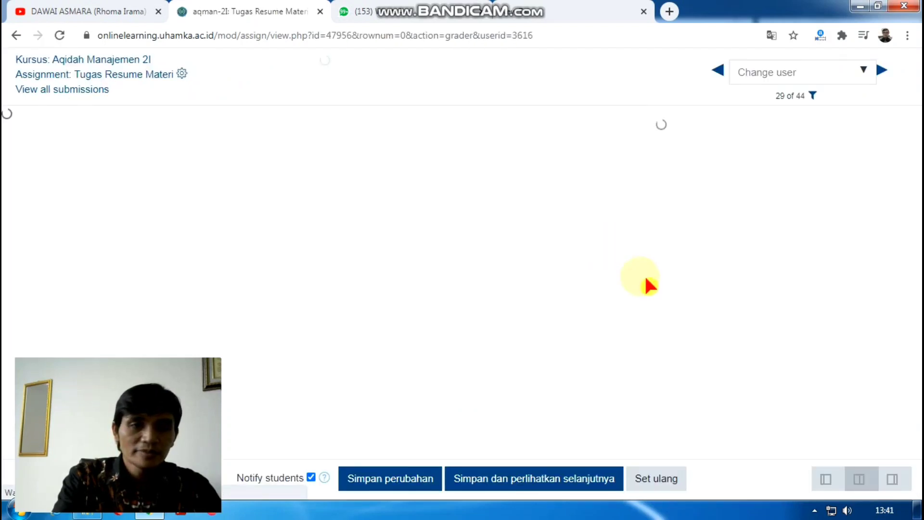
pyautogui.scroll(-4, 712, 346)
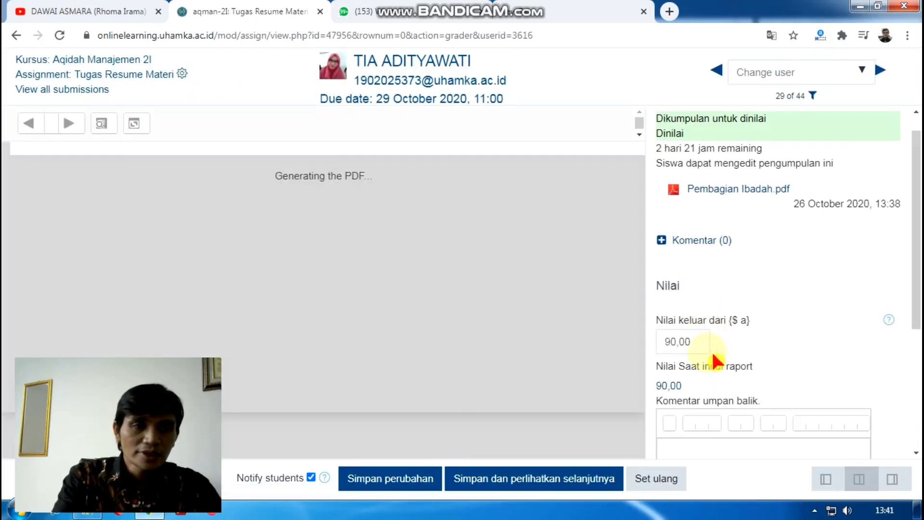
pyautogui.scroll(1, 690, 351)
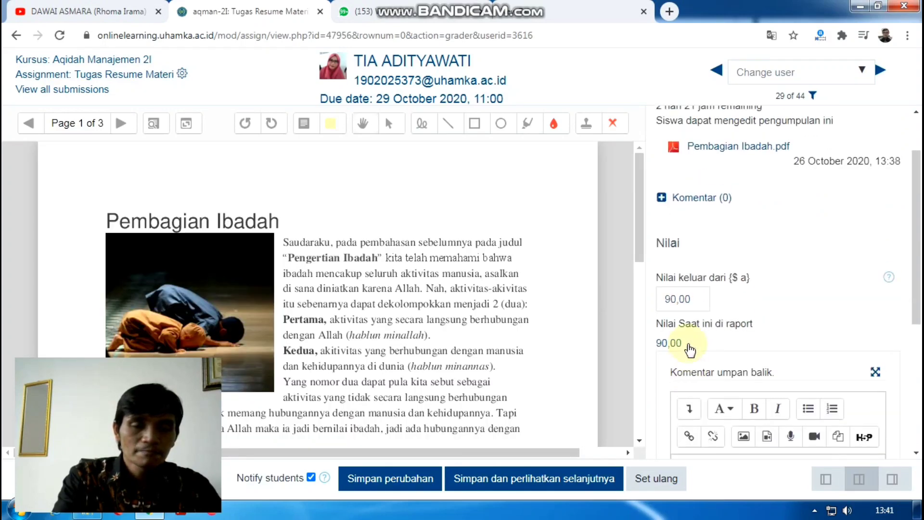
pyautogui.scroll(-1, 690, 350)
pyautogui.scroll(1, 690, 350)
pyautogui.scroll(2, 690, 351)
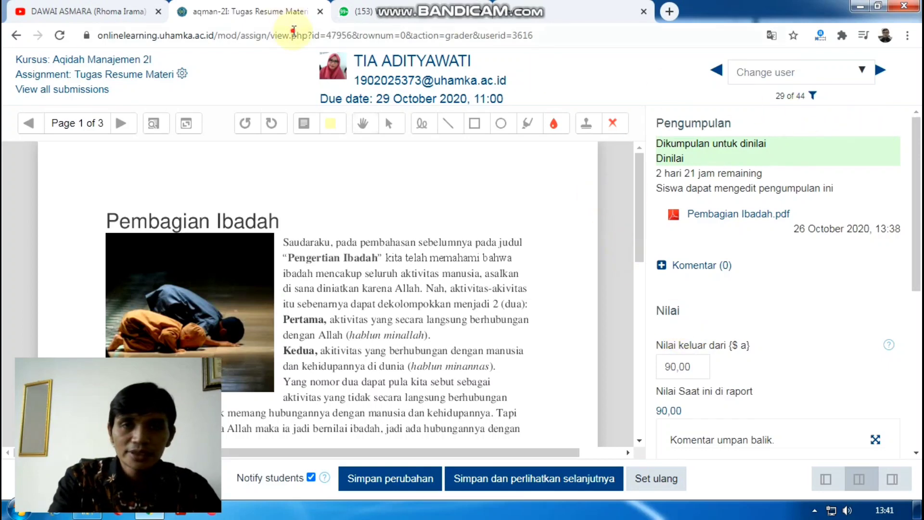
# Load the onlinelearning.uhamka.ac.id site to return to the lecturer's dashboard
pyautogui.click(301, 39)
pyautogui.write('o')
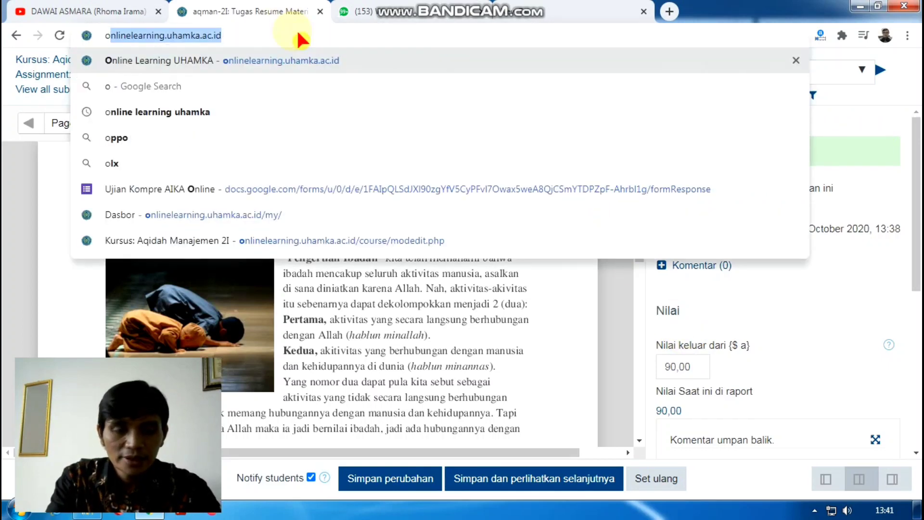
pyautogui.press('Return')
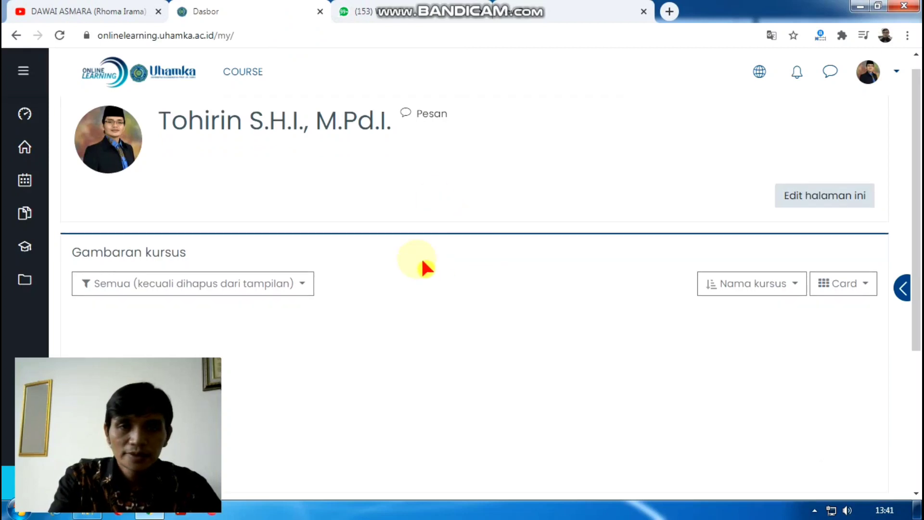
# Open the Tugas Resume Materi assignment in the Aqidah Manajemen 2I course
pyautogui.scroll(-2, 426, 267)
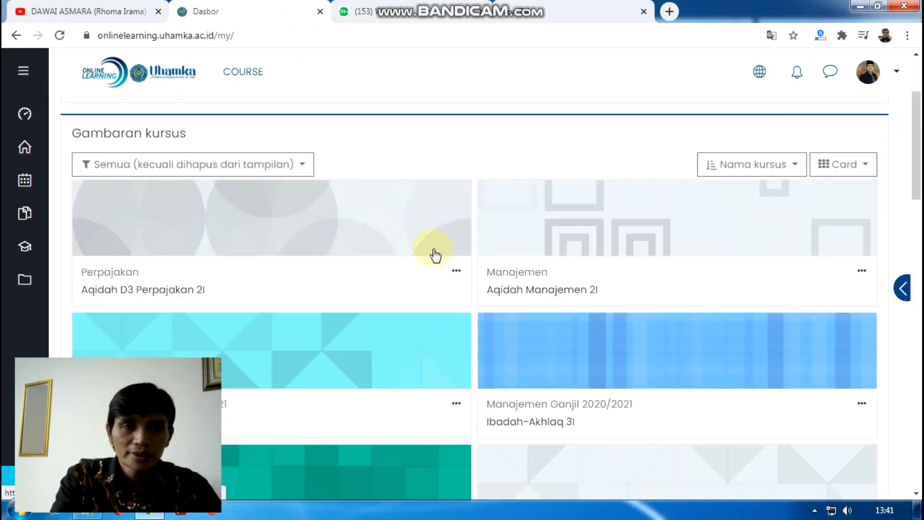
pyautogui.click(553, 290)
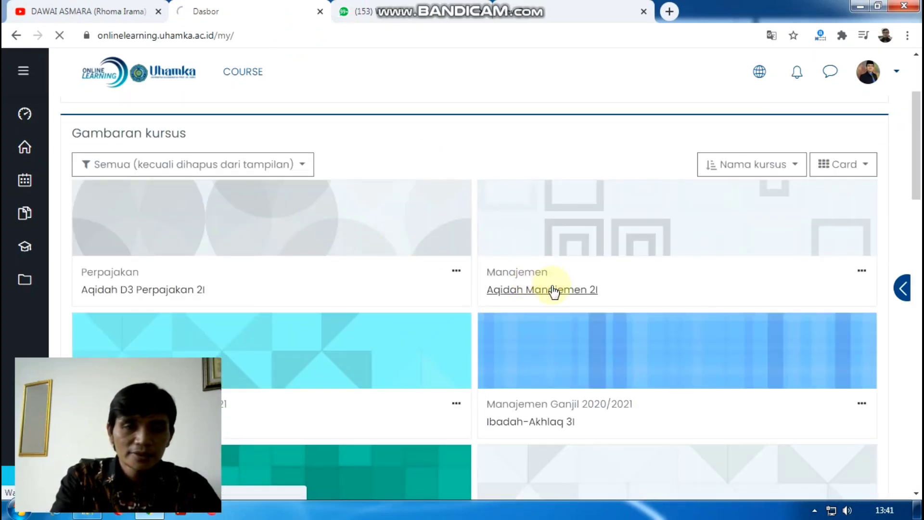
pyautogui.scroll(-7, 491, 276)
pyautogui.scroll(-20, 490, 276)
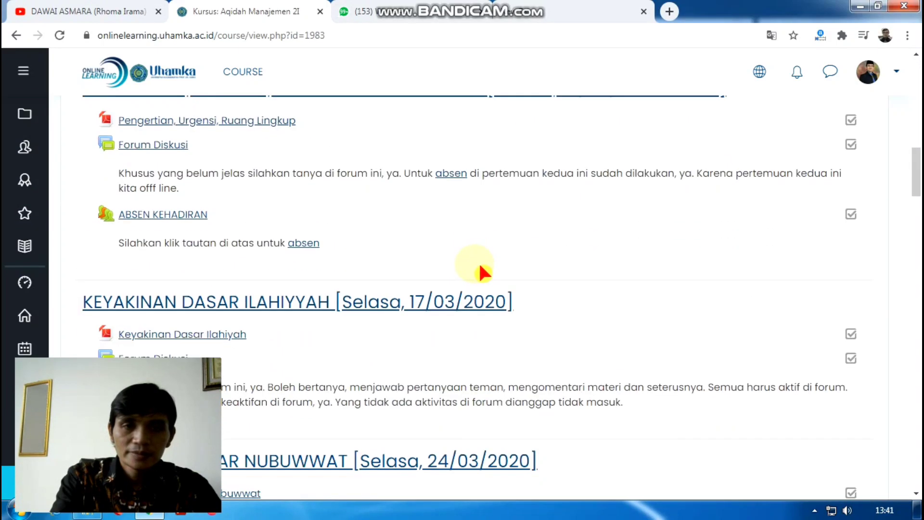
pyautogui.scroll(-15, 474, 270)
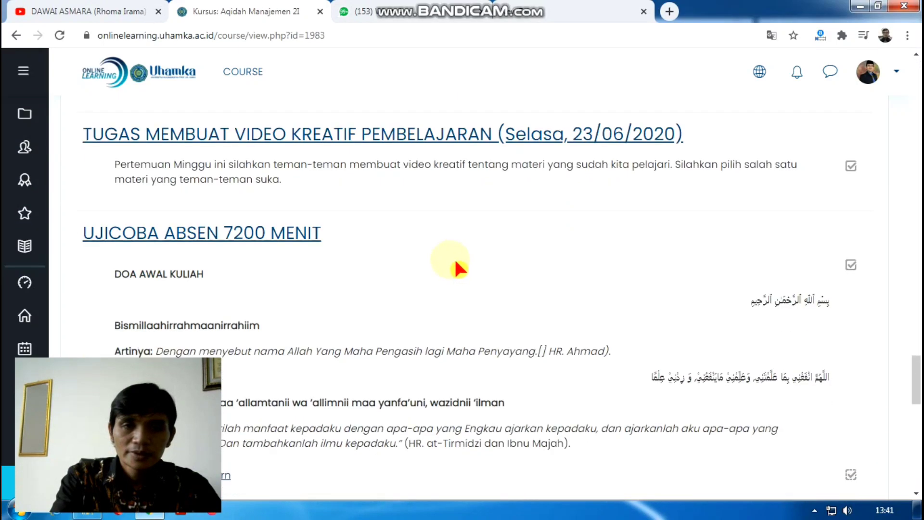
pyautogui.click(206, 204)
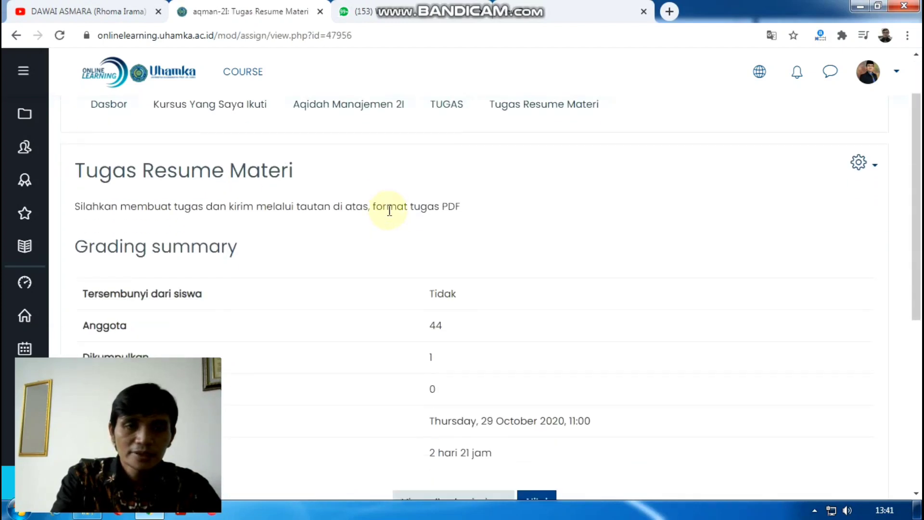
# Check the assignment's grading summary and open the list of all submissions at its first page
pyautogui.scroll(-3, 389, 210)
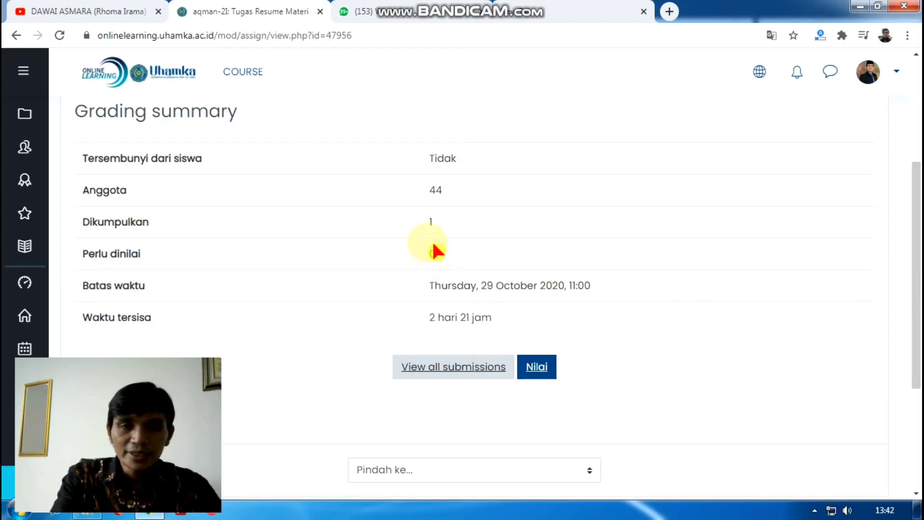
pyautogui.click(446, 372)
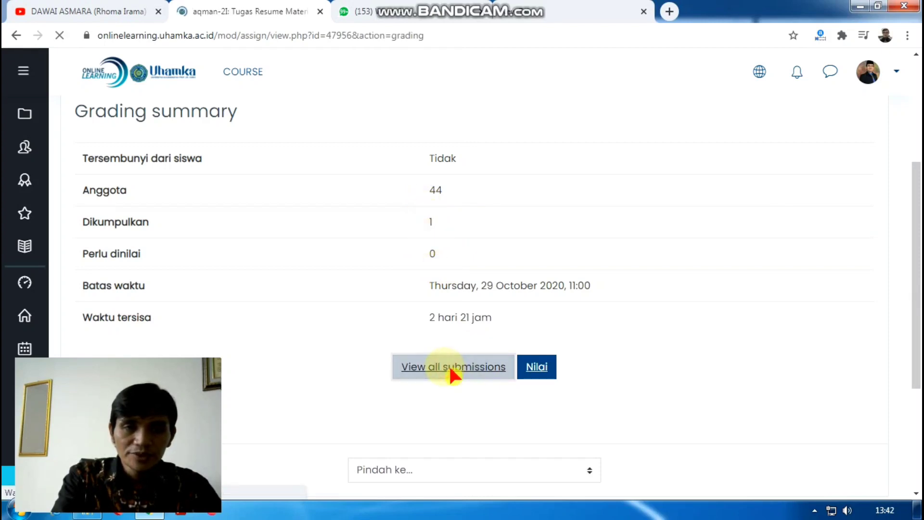
pyautogui.scroll(-15, 452, 310)
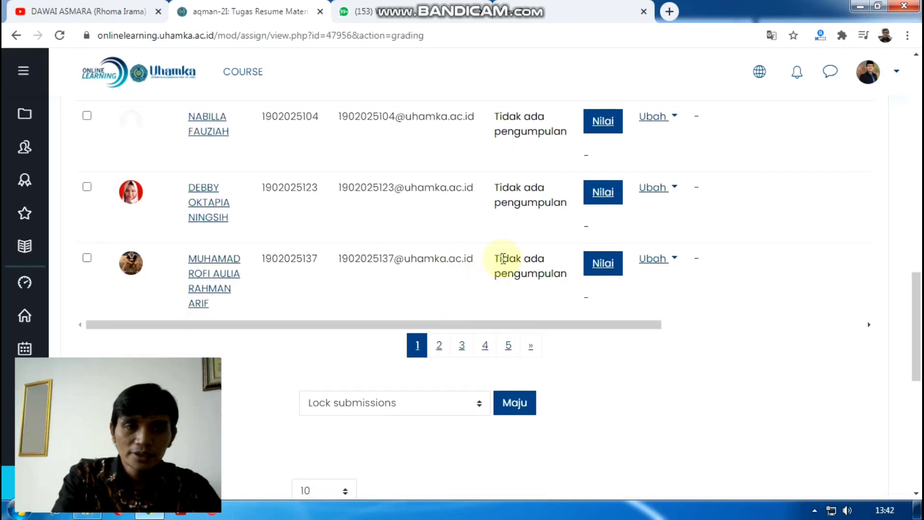
# Look through page 2 of the submissions list for submitted work and go on to page 3
pyautogui.click(440, 346)
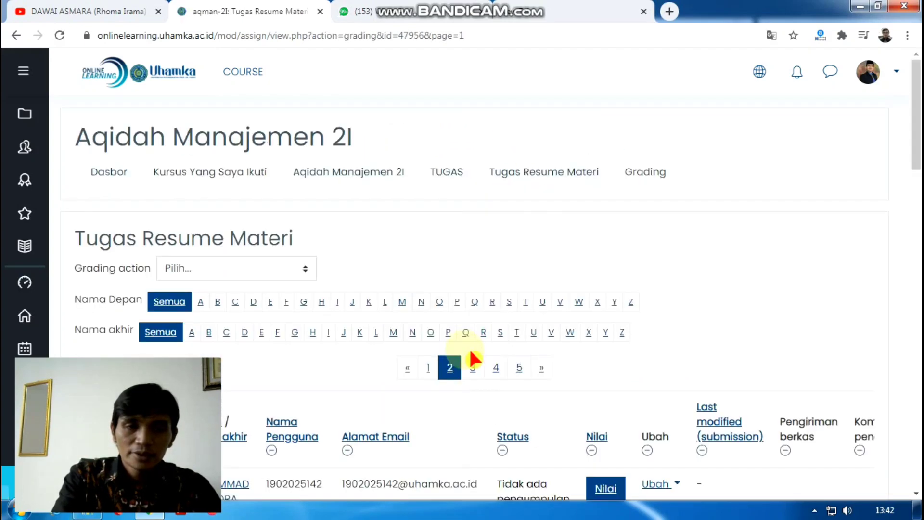
pyautogui.scroll(-10, 472, 356)
pyautogui.scroll(-8, 517, 371)
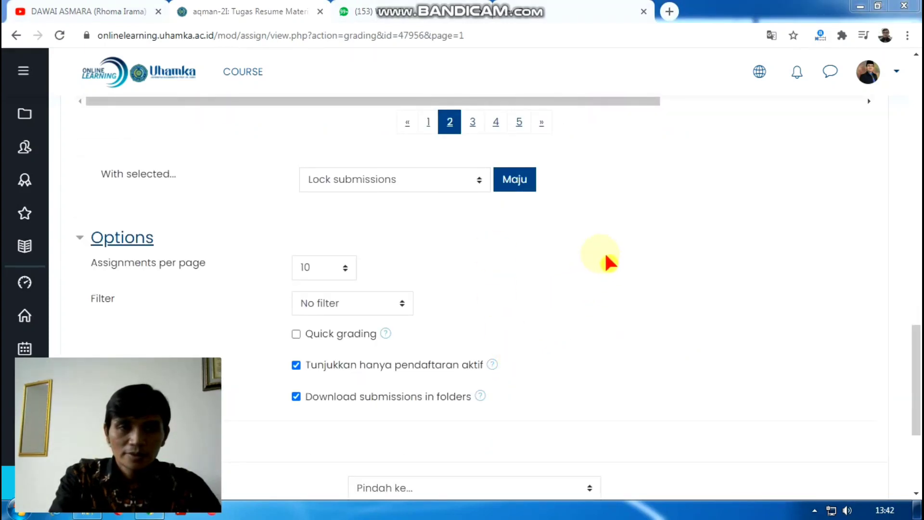
pyautogui.scroll(5, 621, 267)
pyautogui.scroll(-1, 616, 288)
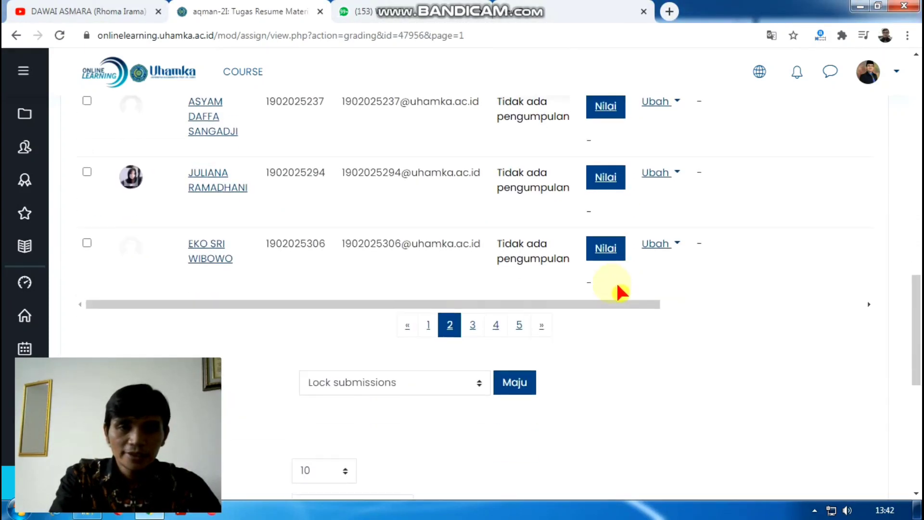
pyautogui.click(472, 328)
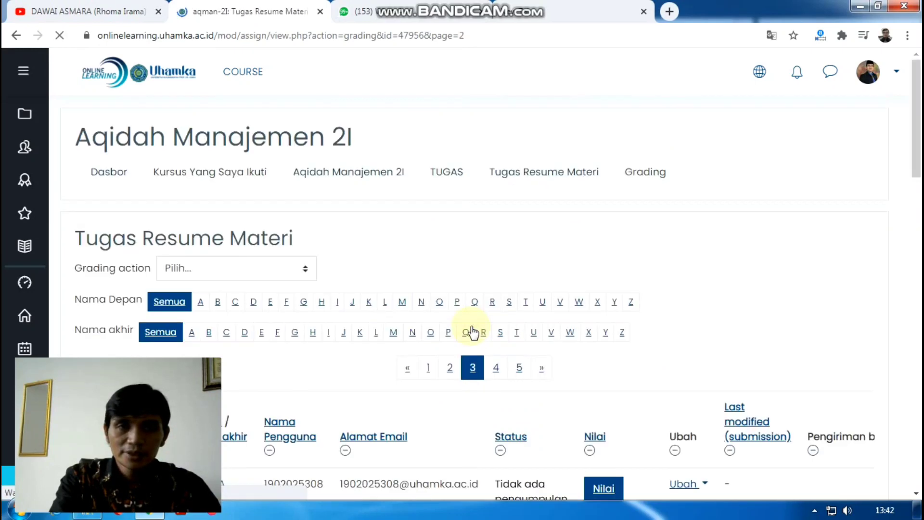
# Examine the submitted student's row on page 3 for its status, grade, modification date and file
pyautogui.scroll(-7, 470, 330)
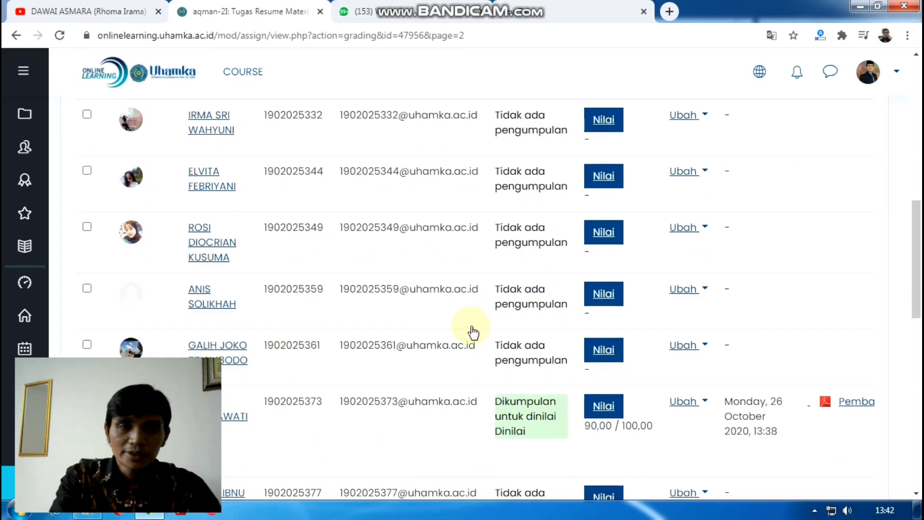
pyautogui.scroll(-3, 462, 318)
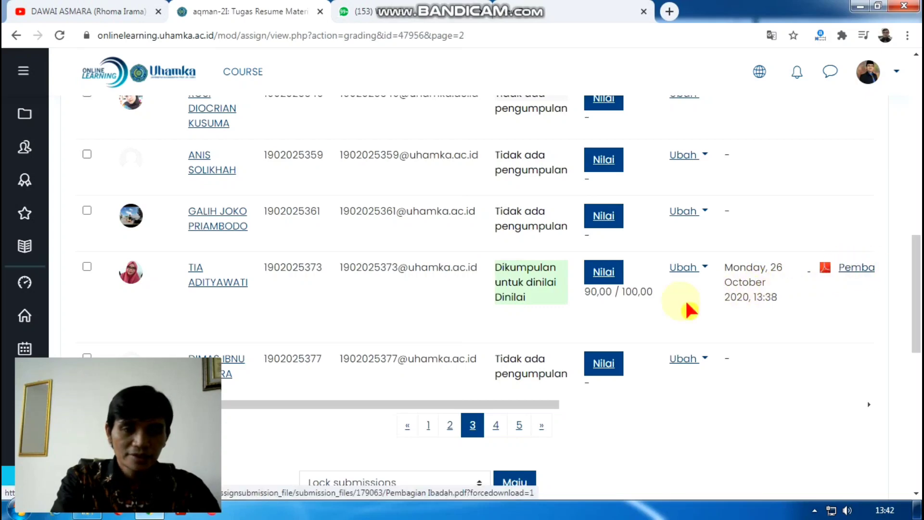
pyautogui.scroll(10, 619, 326)
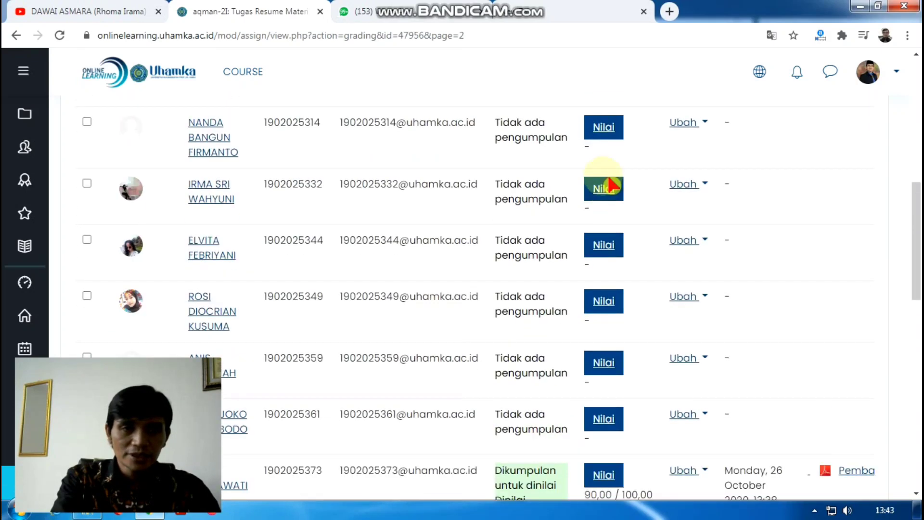
pyautogui.scroll(2, 615, 169)
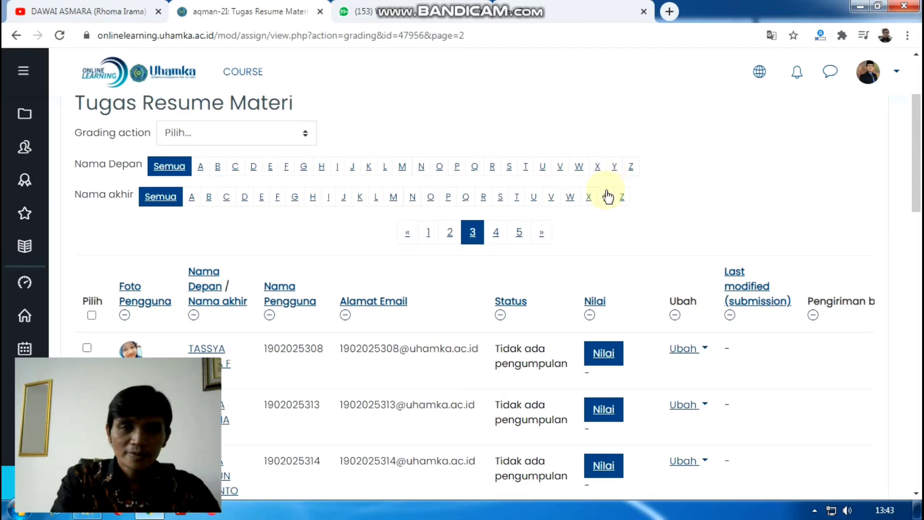